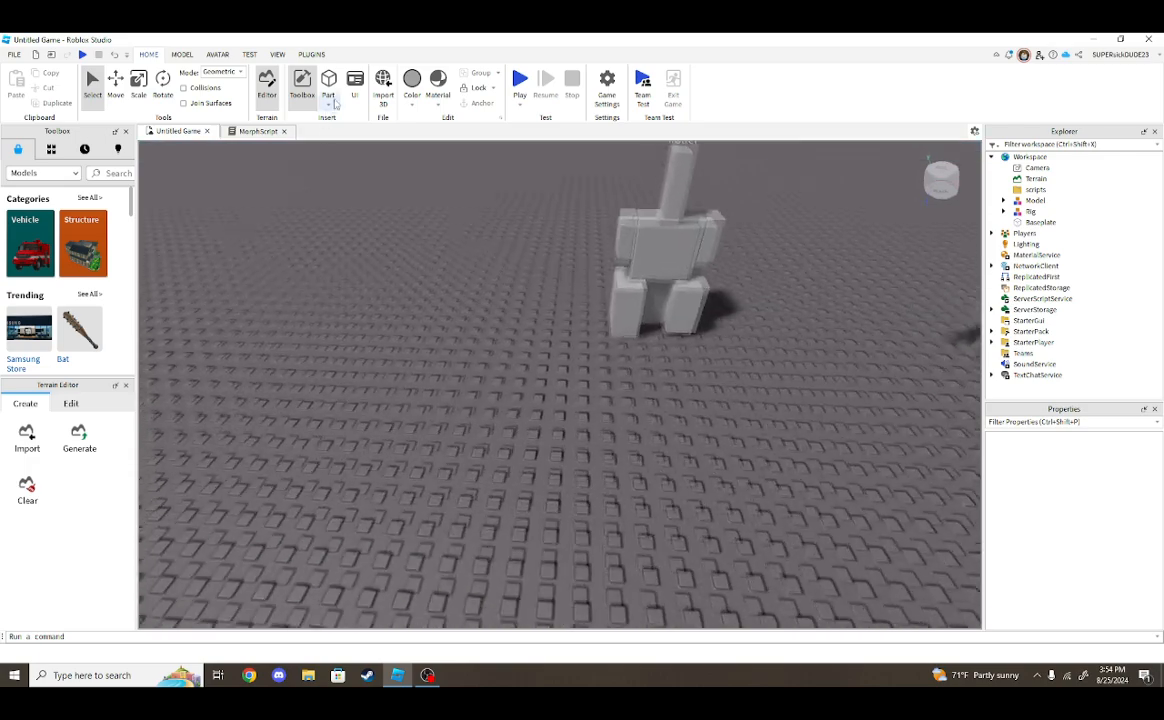
Insert a block part on the baseplate in front of the Model character.
key("w")
left_click(707, 361)
left_click(588, 360)
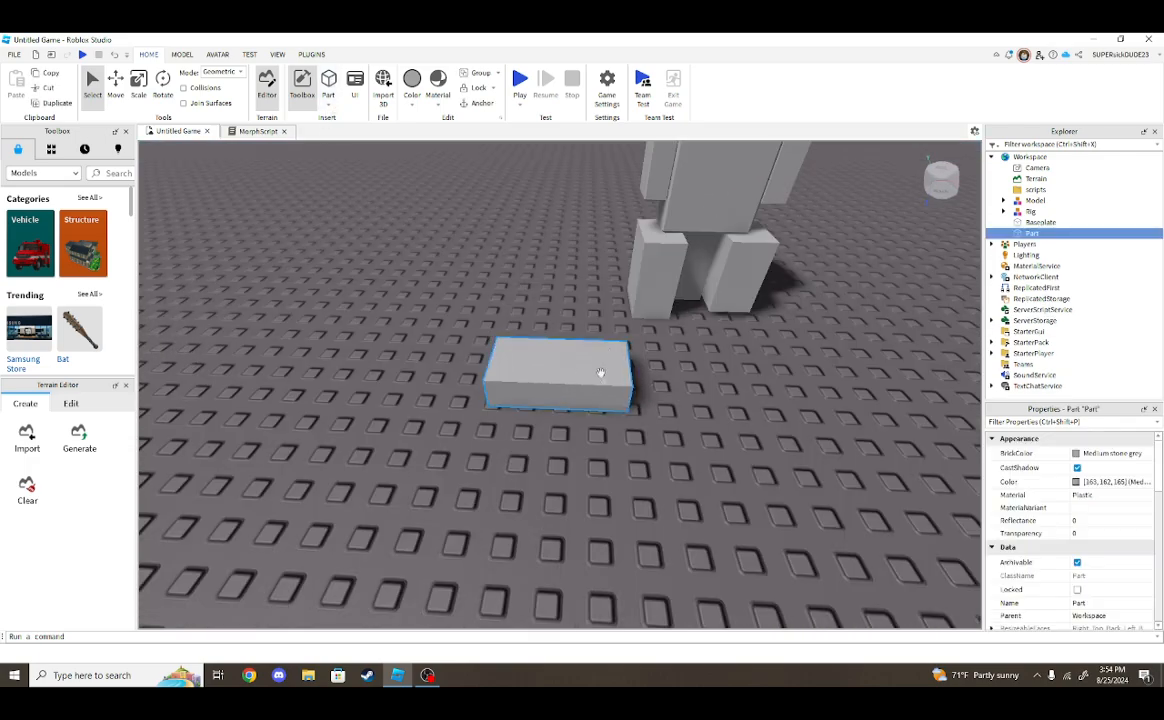
right_click_drag(723, 457, 711, 456)
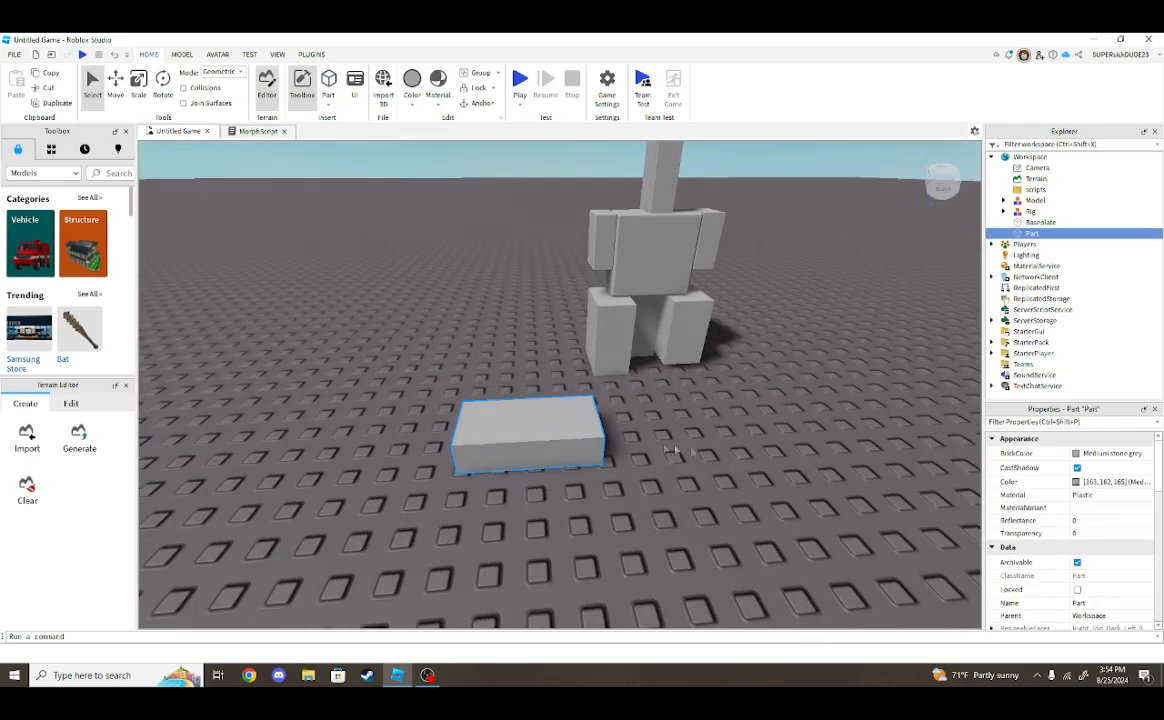
right_click(1032, 236)
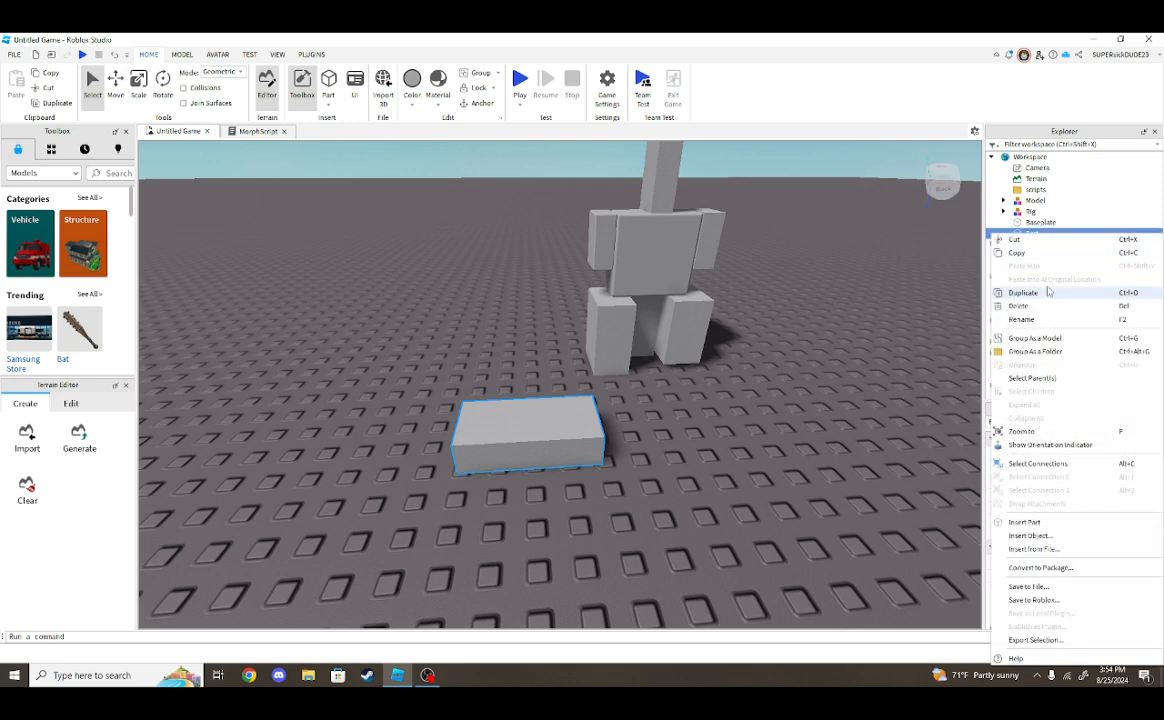
left_click(822, 418)
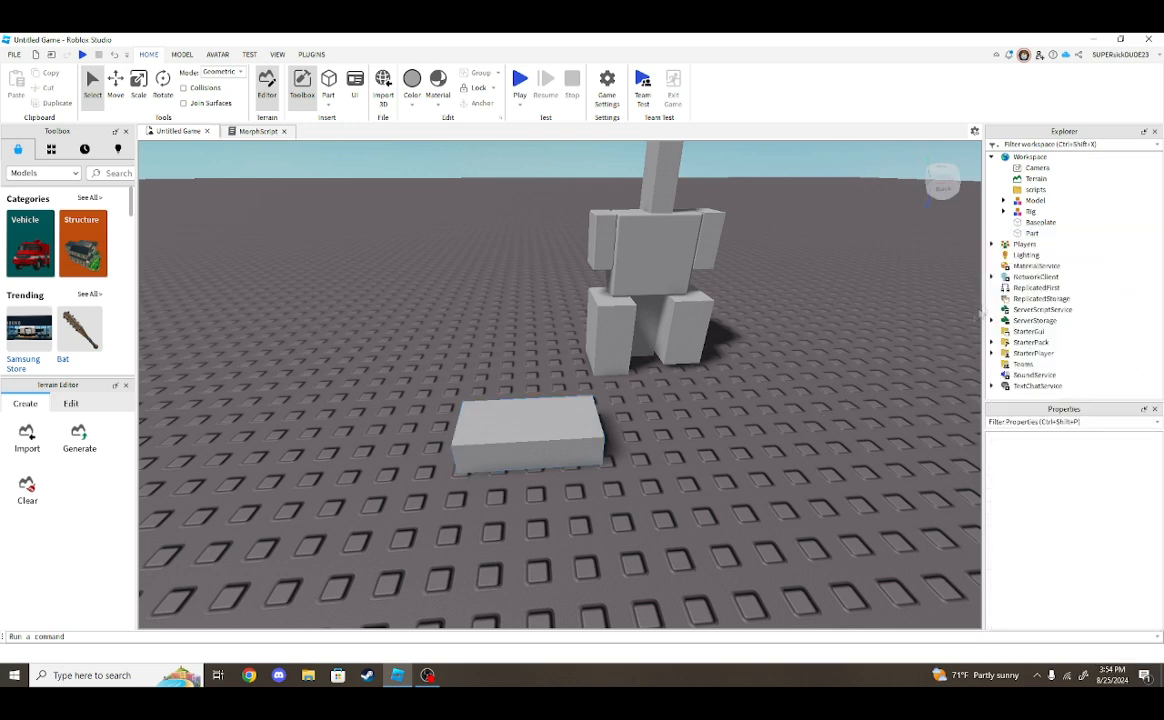
left_click(1034, 233)
left_click_drag(653, 312, 718, 424)
left_click(662, 502)
right_click_drag(662, 502, 460, 231)
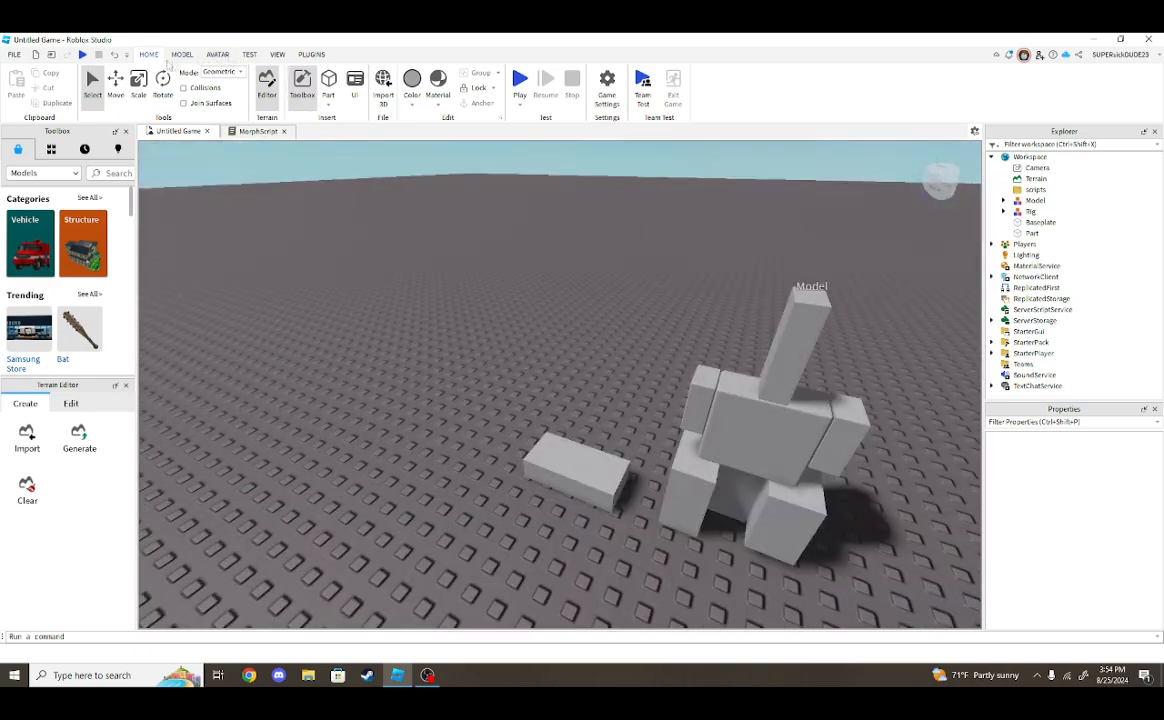
Start a playtest, walk the avatar up to the Model character and morph into it.
left_click(84, 55)
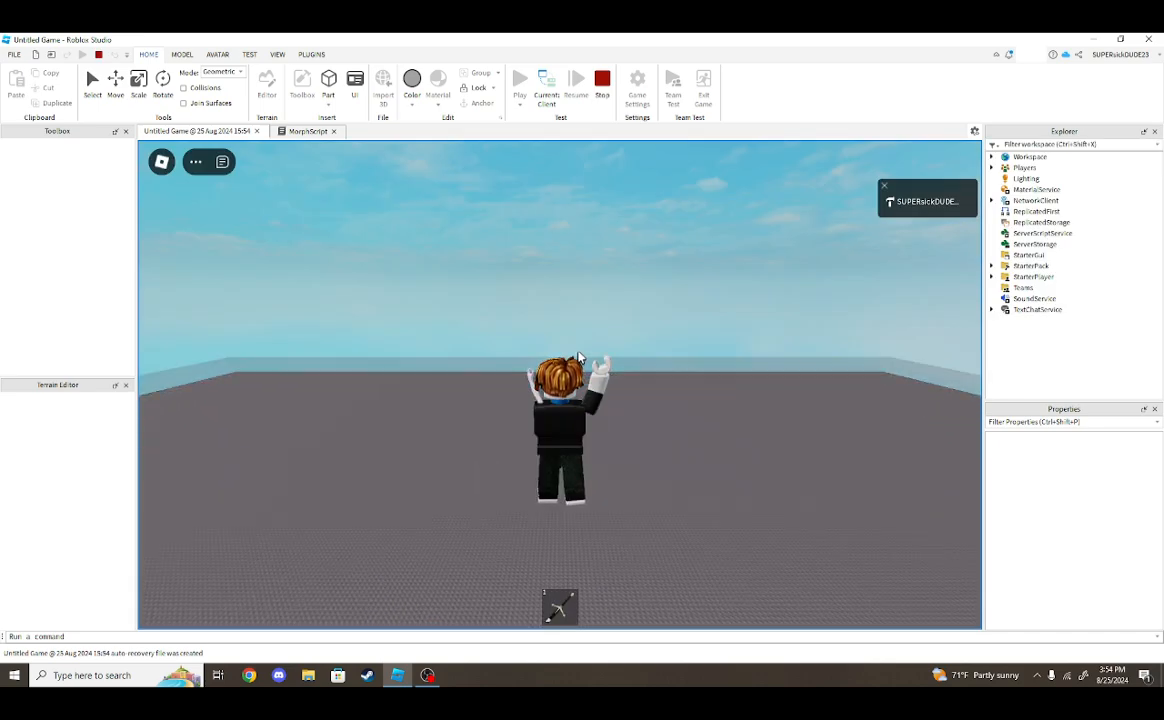
right_click_drag(578, 357, 504, 538)
key("w")
right_click_drag(715, 501, 715, 501)
key("e")
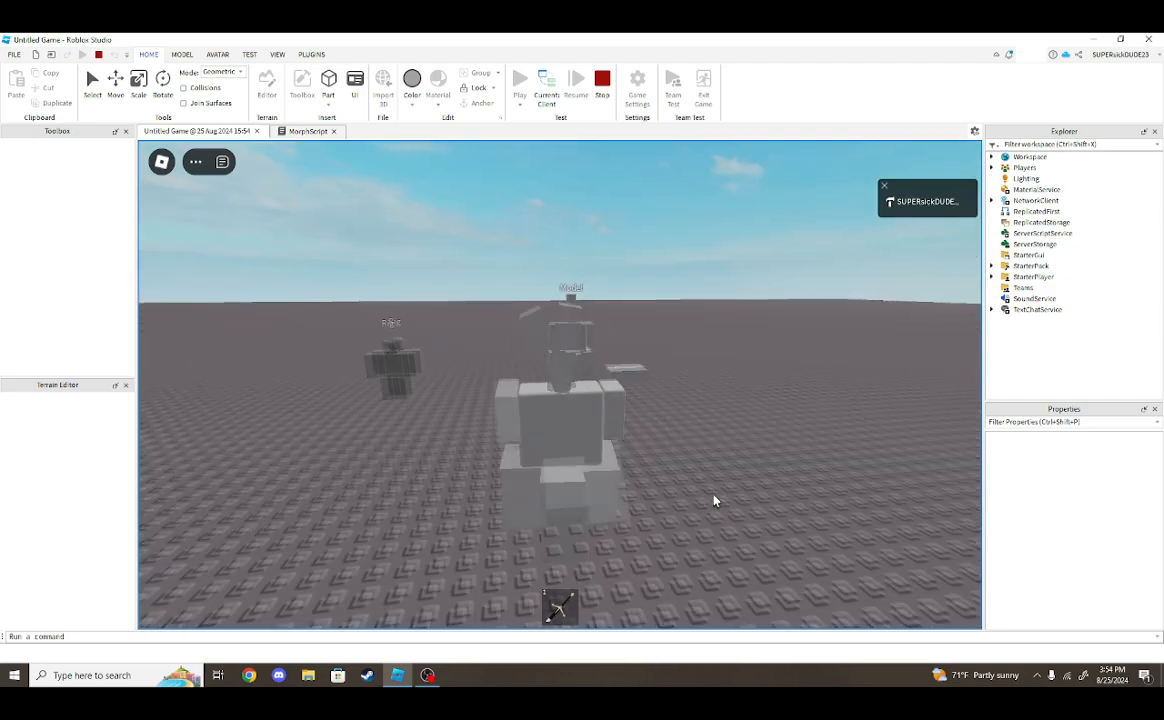
Try equipping and using the existing inventory tool while morphed, walk around and end the playtest.
mouse_move(715, 501)
right_mouse_down()
mouse_move(698, 487)
mouse_move(713, 496)
right_mouse_up()
key("d")
key("1")
left_click(713, 496)
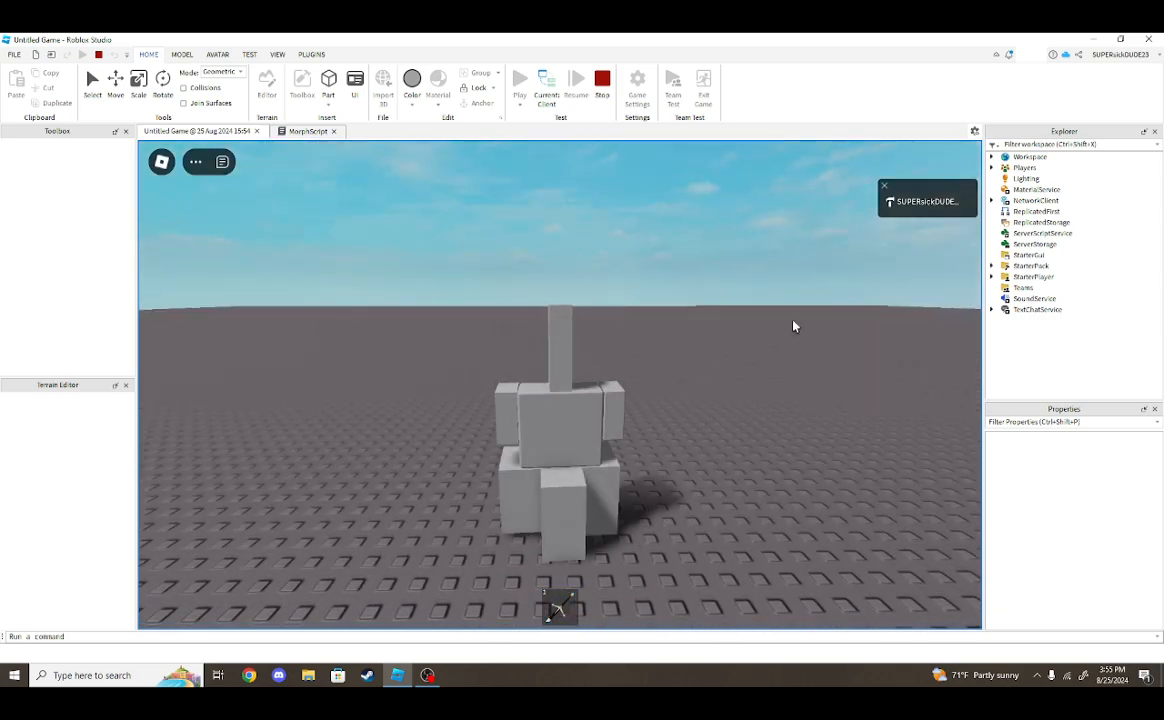
right_click_drag(650, 418, 649, 408)
key("s")
key("1")
key("1")
key("1")
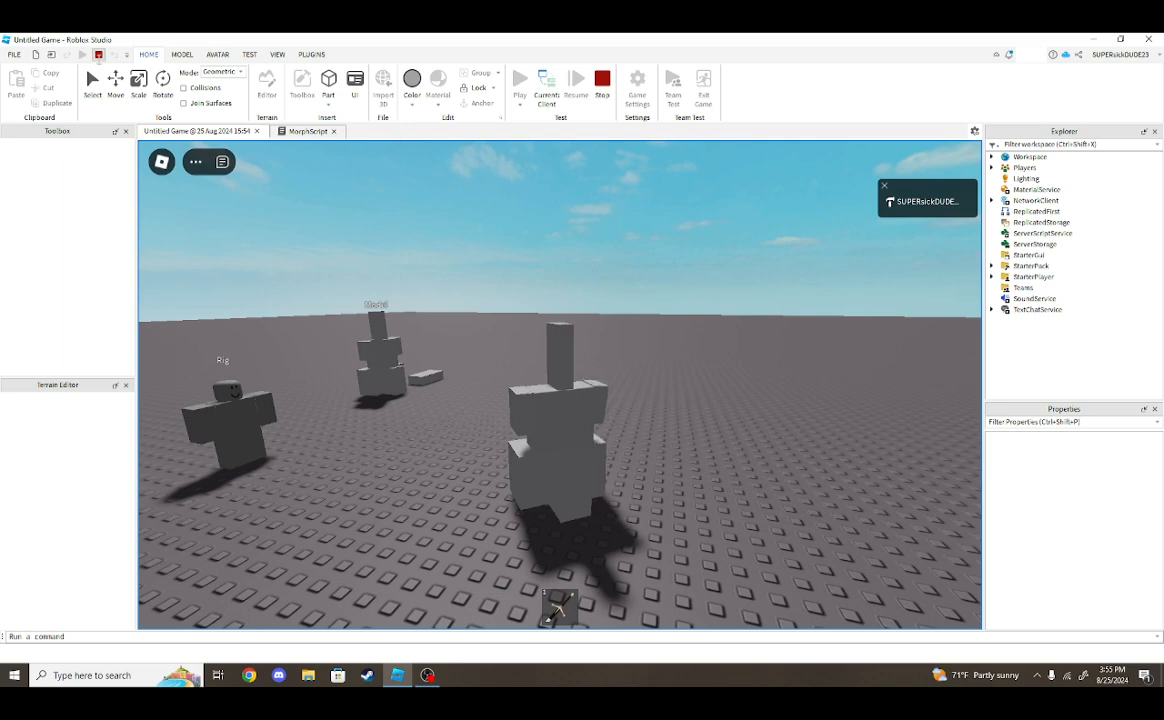
left_click(98, 54)
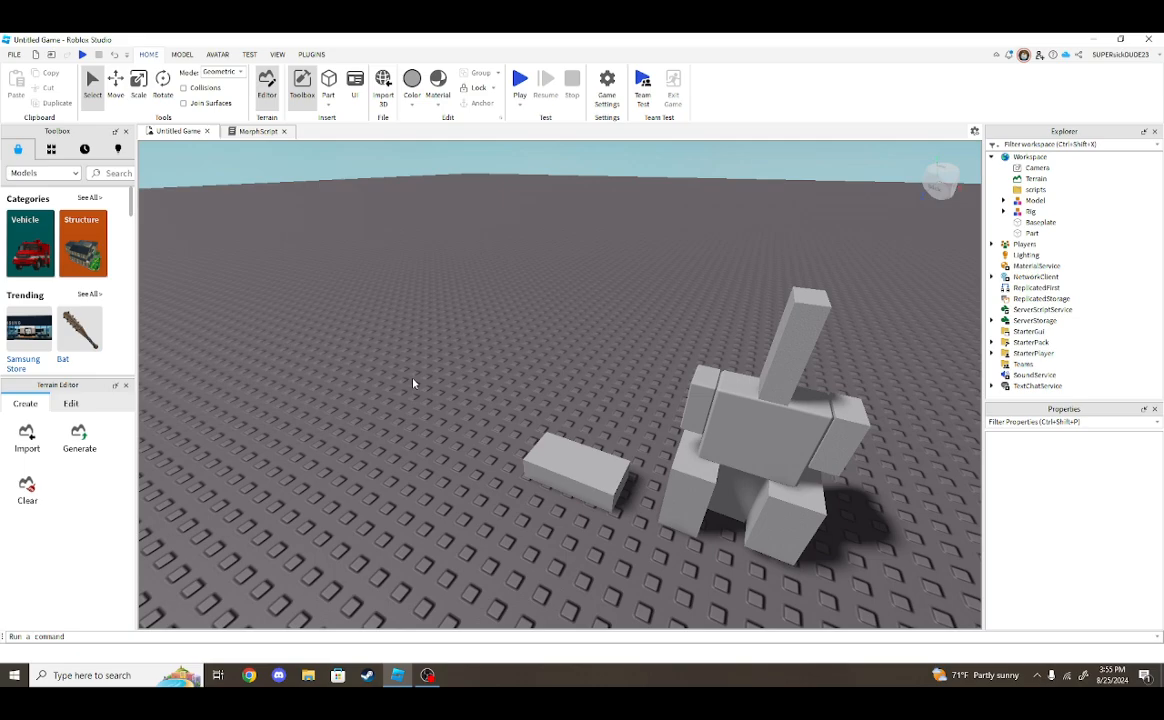
key("w")
right_click_drag(548, 577, 548, 577)
key("s")
key("w")
key("s")
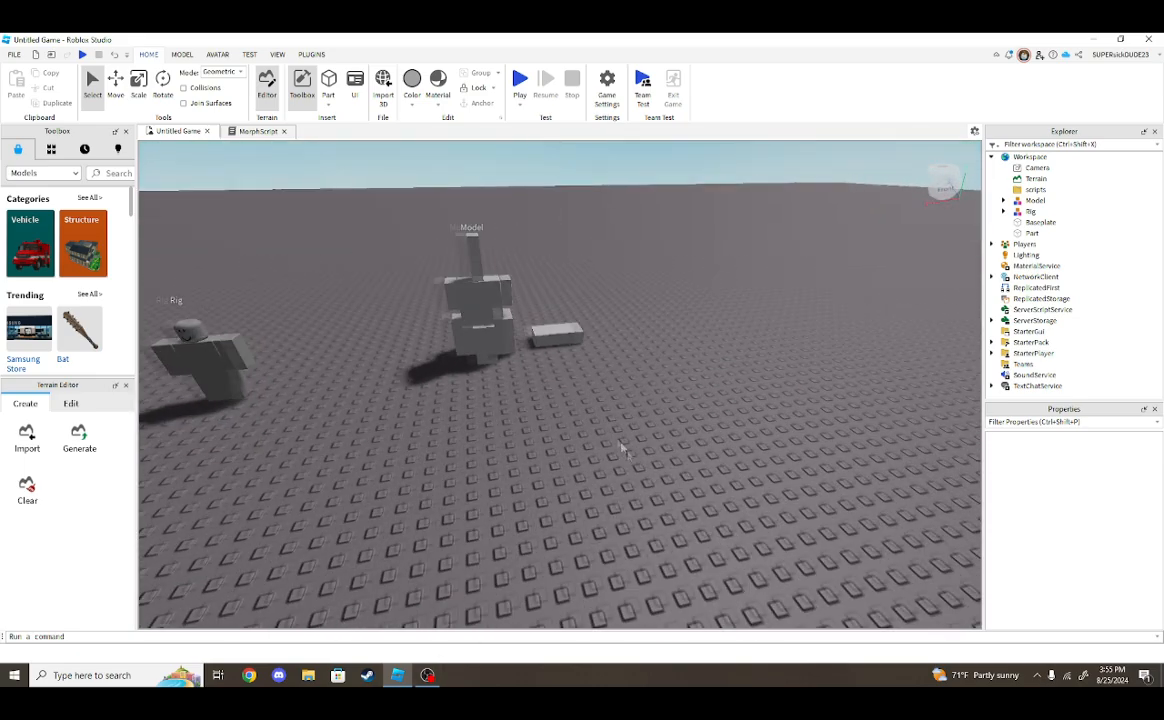
right_click(617, 446)
right_click_drag(501, 462, 592, 445)
key("s")
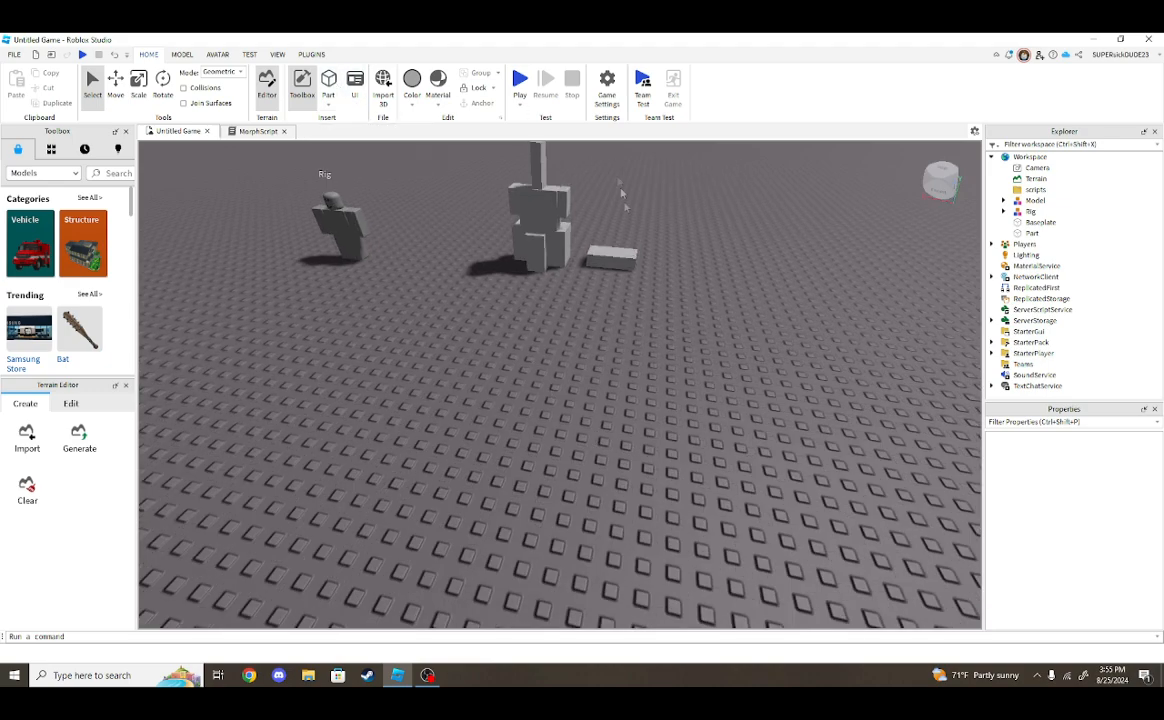
Focus on the new block part and rename it Handle.
key("f")
right_click(578, 412)
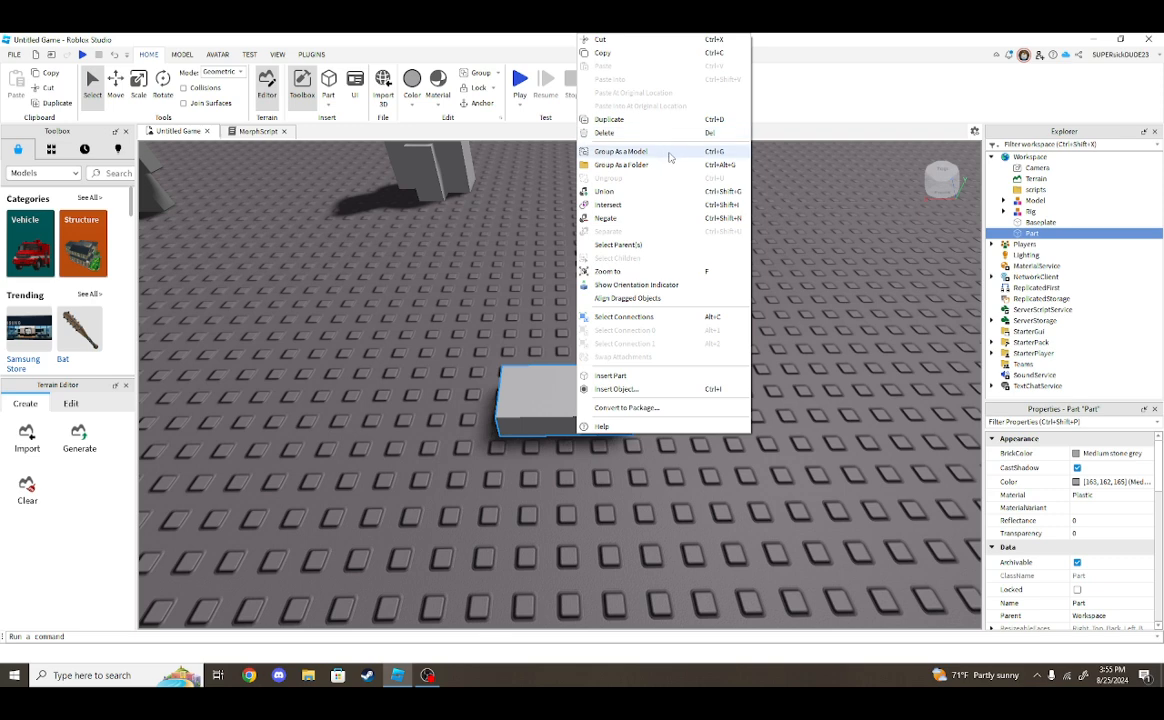
right_click(1032, 234)
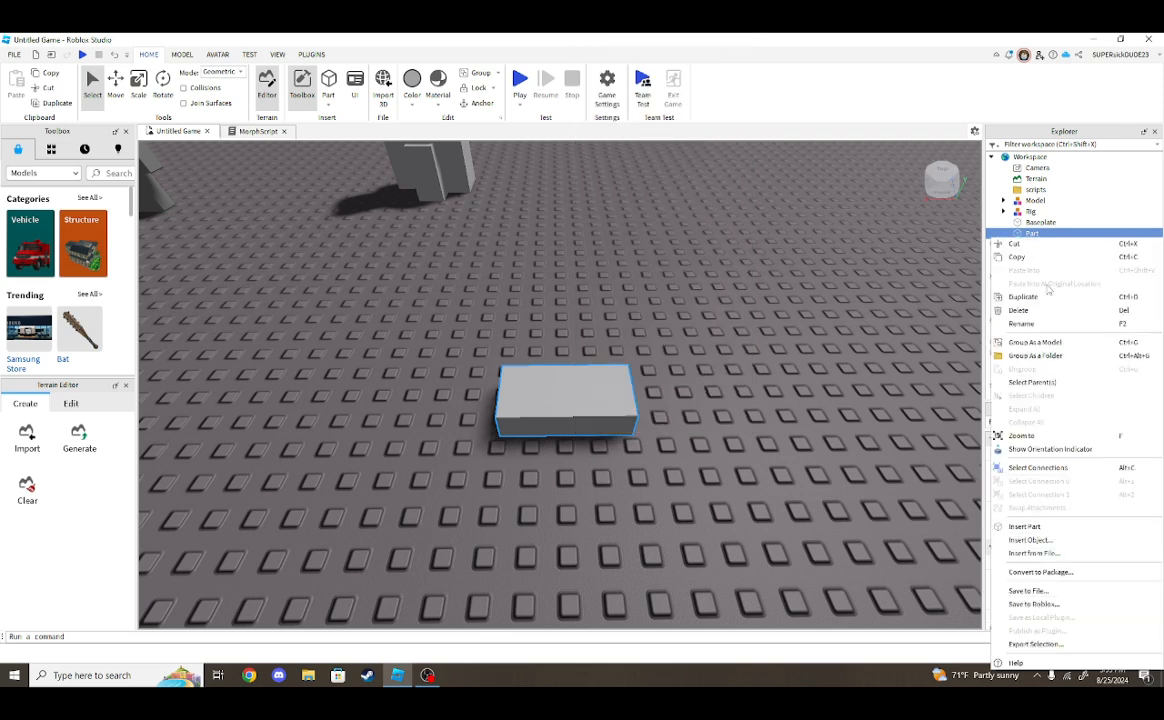
left_click(1021, 324)
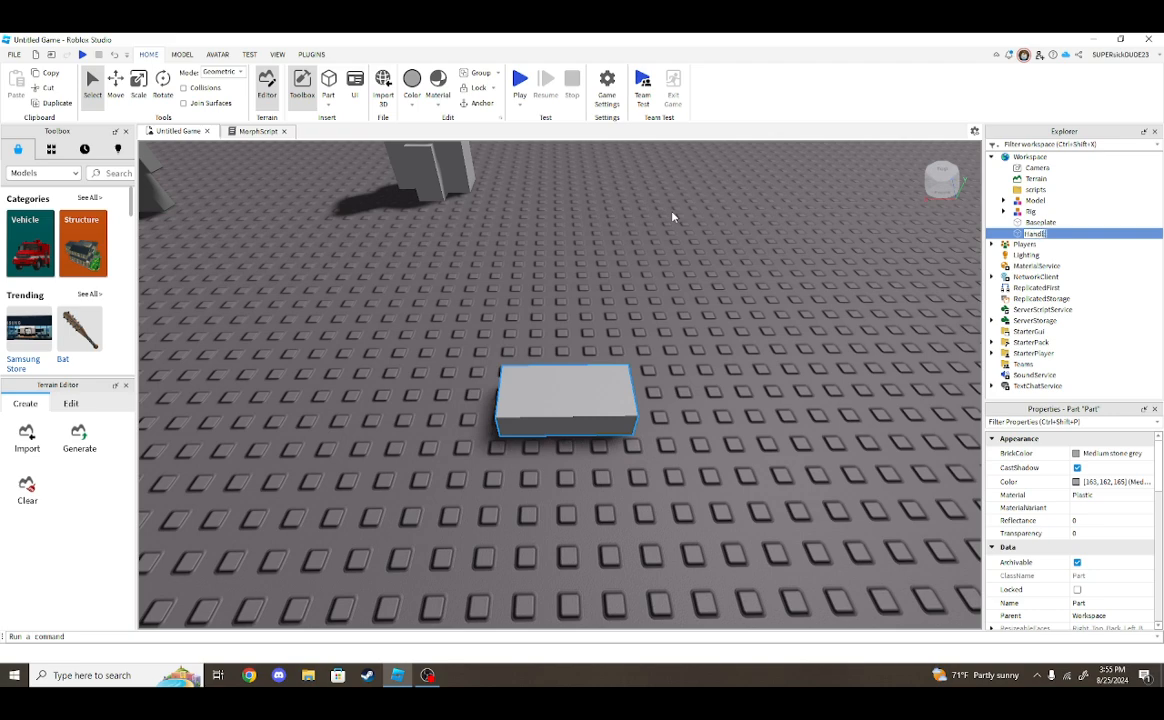
key("Return")
Reposition the Handle block on the baseplate.
left_click(567, 518)
left_click_drag(554, 424, 664, 408)
scroll(772, 421, "up", 2)
scroll(581, 350, "down", 2)
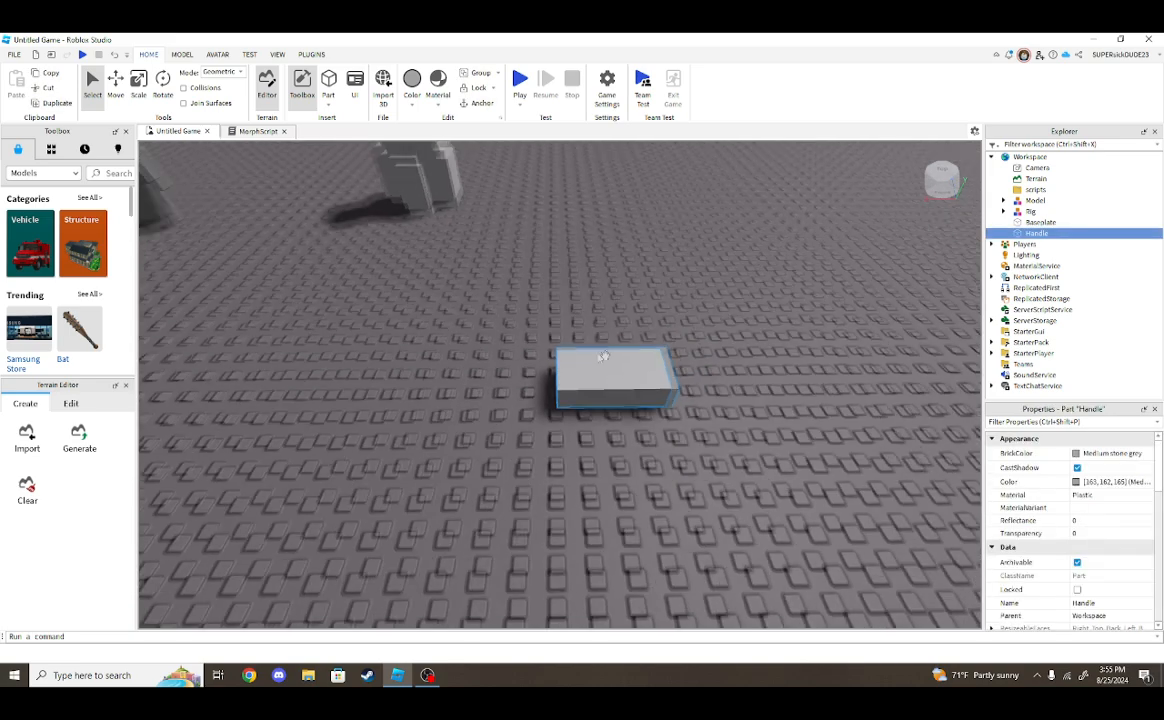
scroll(557, 338, "down", 3)
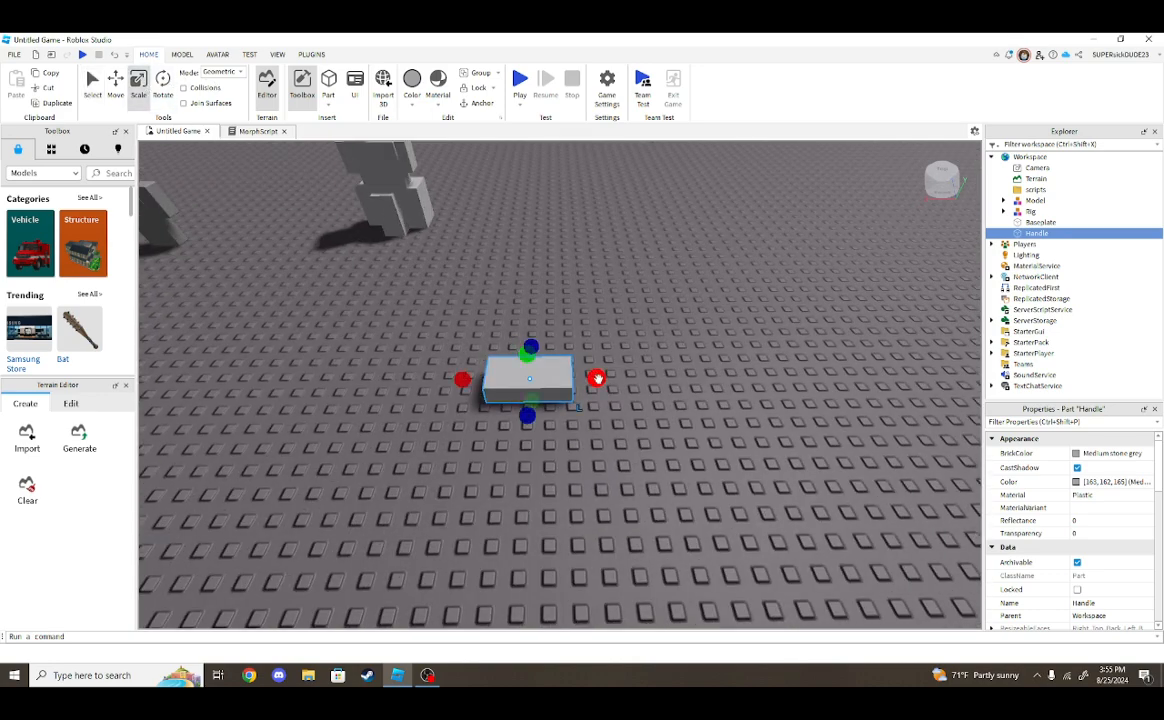
Scale the Handle block into a long, thin square bar lying on the baseplate.
left_click_drag(596, 379, 529, 405)
left_click_drag(501, 340, 512, 355)
left_click(548, 408)
key("a")
key("w")
left_click_drag(645, 404, 566, 433)
key("w")
scroll(740, 505, "down", 2)
scroll(755, 475, "up", 3)
left_click(742, 464)
left_click(629, 442)
scroll(657, 402, "down", 3)
right_click_drag(655, 404, 657, 402)
left_click_drag(621, 419, 353, 470)
left_click(647, 544)
right_click_drag(647, 544, 735, 489)
left_click_drag(642, 486, 631, 483)
left_click_drag(598, 270, 608, 323)
left_click(707, 360)
left_click_drag(621, 420, 686, 367)
Add a Tool object to the Workspace and place the Handle part inside it.
right_click(816, 252)
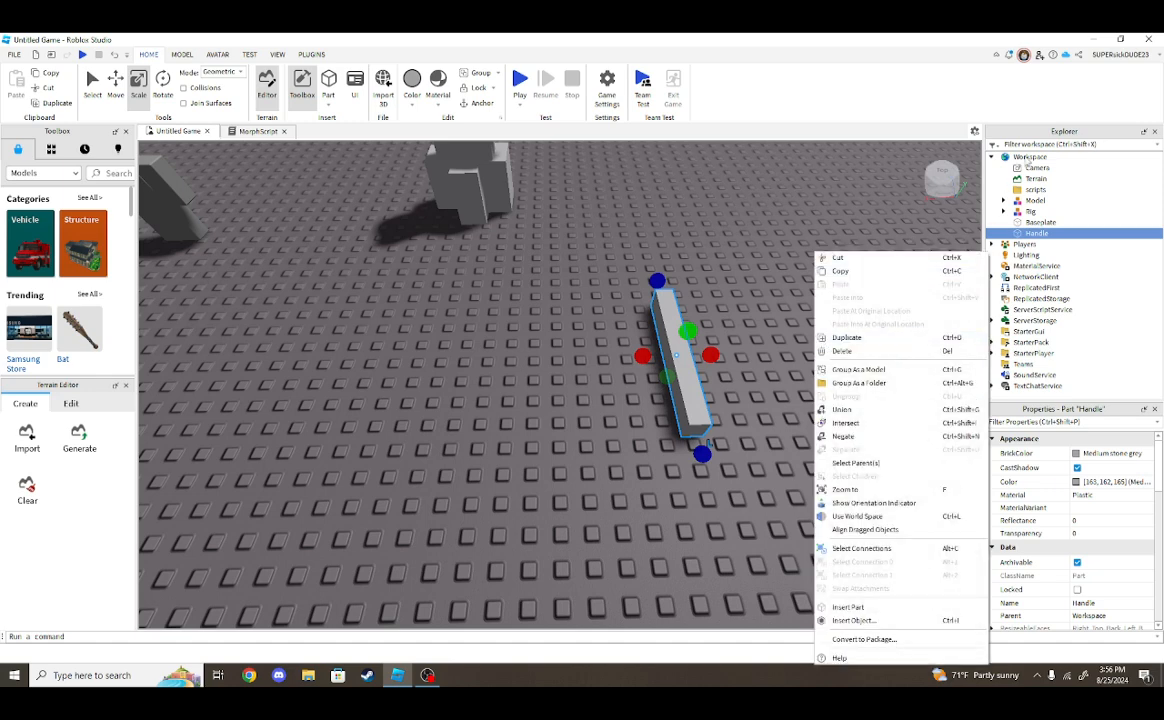
right_click(1028, 158)
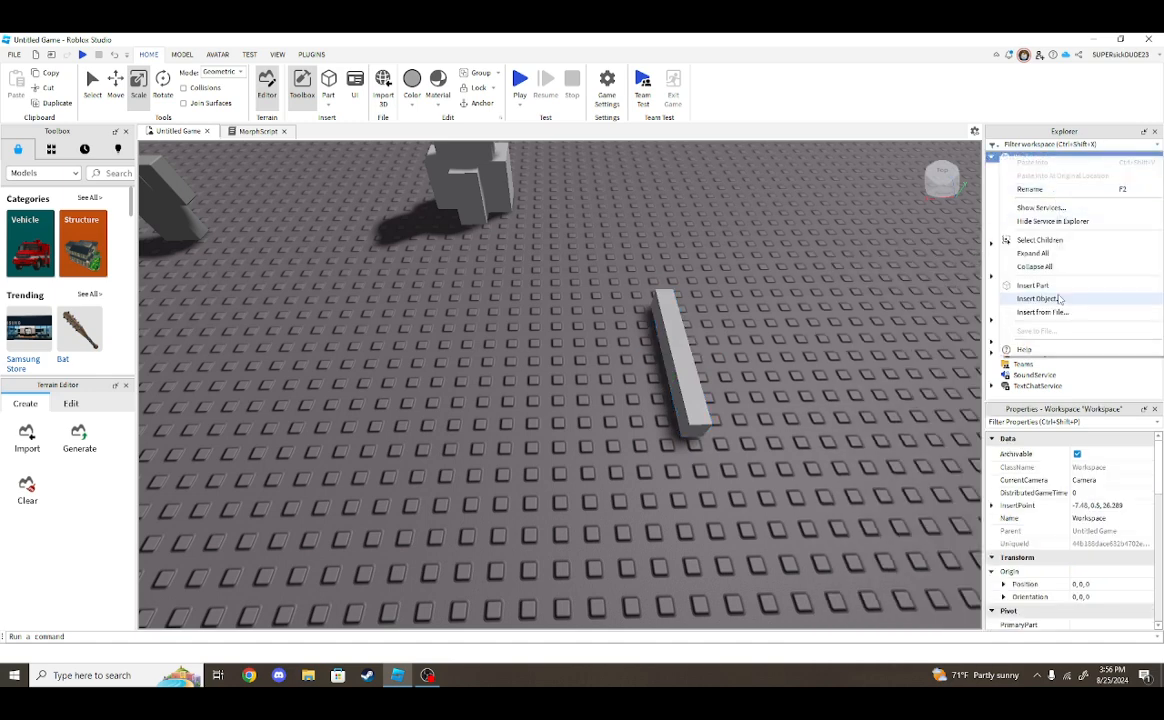
left_click(1038, 298)
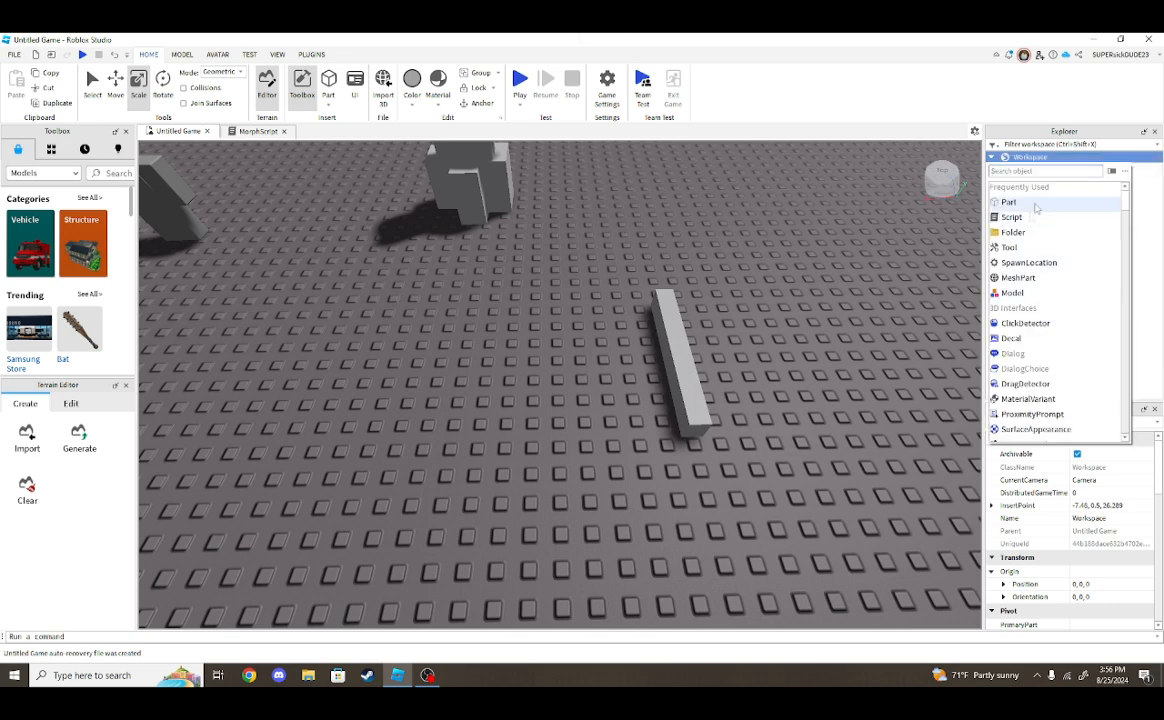
type("tool")
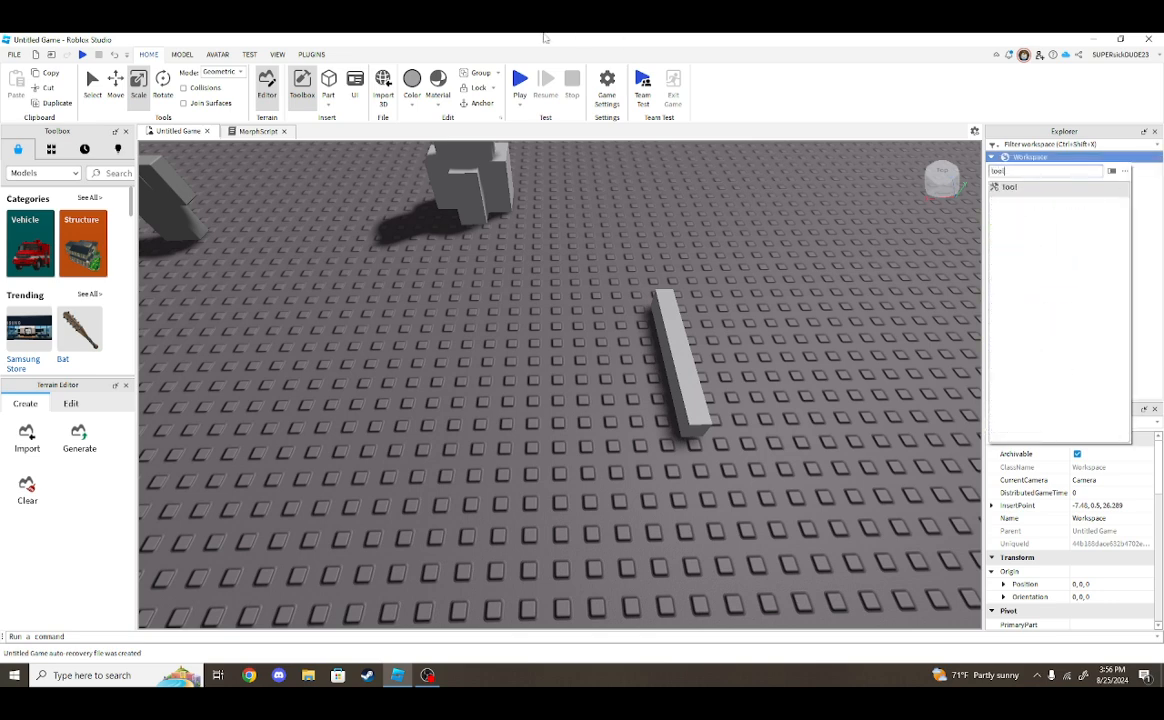
left_click(1039, 188)
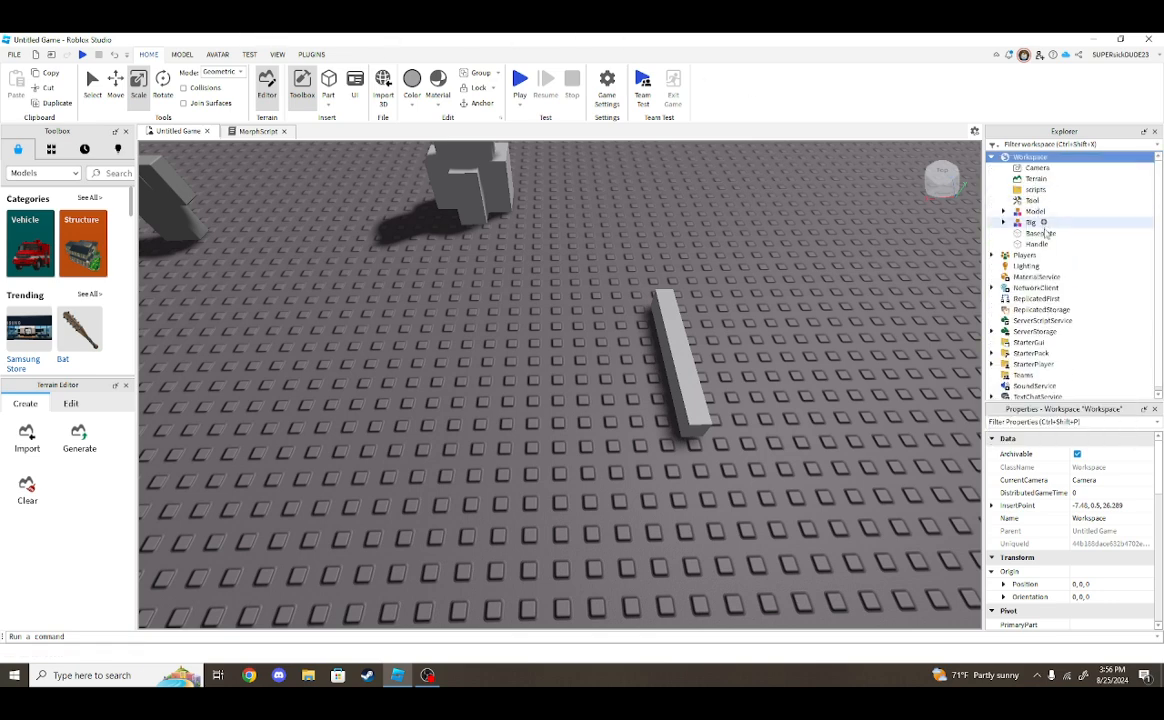
left_click_drag(1034, 244, 1034, 201)
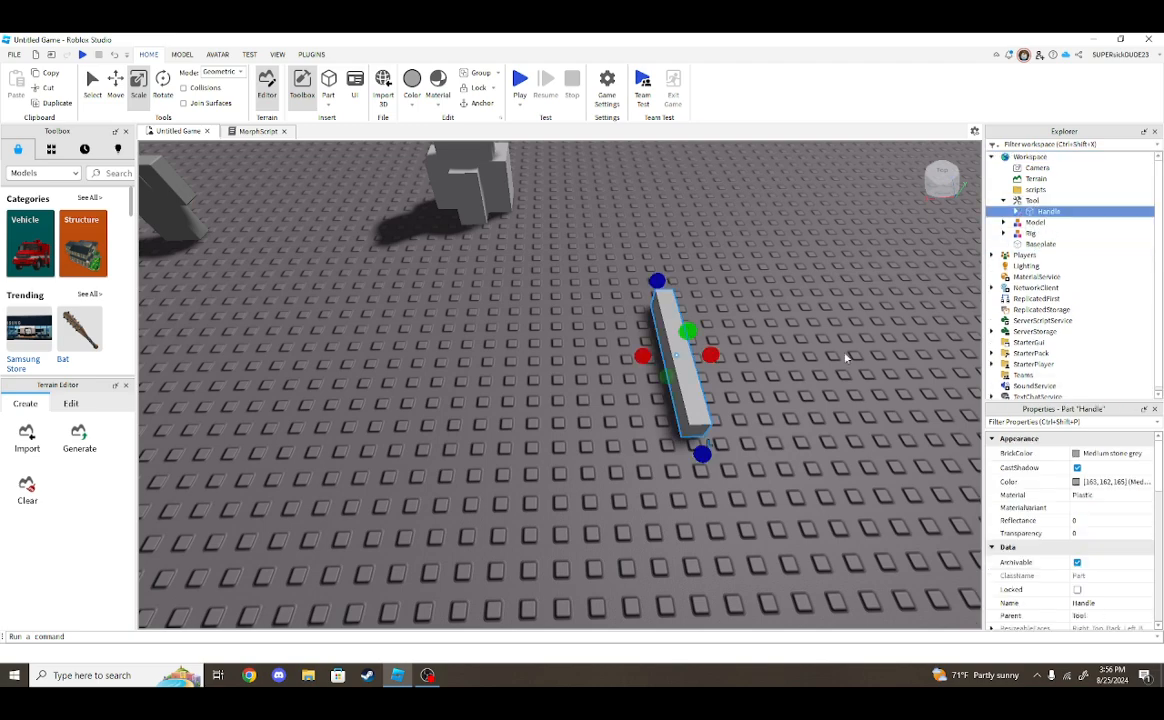
left_click(844, 351)
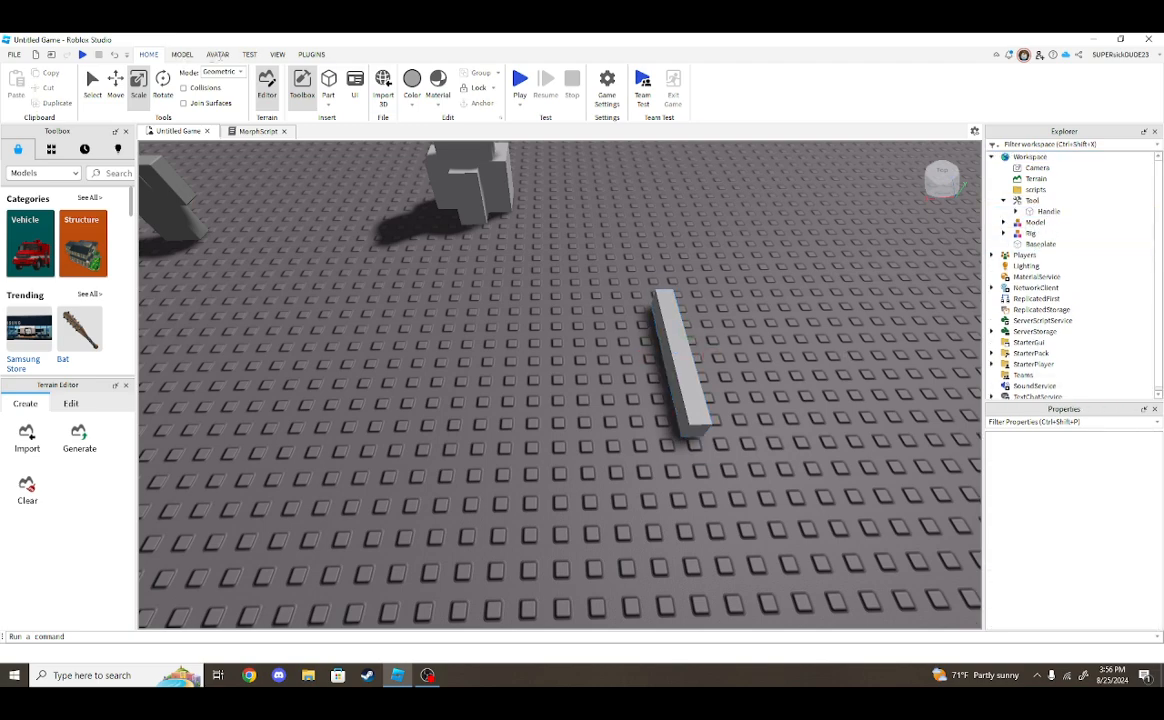
Start a playtest and walk the avatar to the Handle bar to pick up the Tool.
right_click_drag(280, 243, 278, 239)
key("s")
key("d")
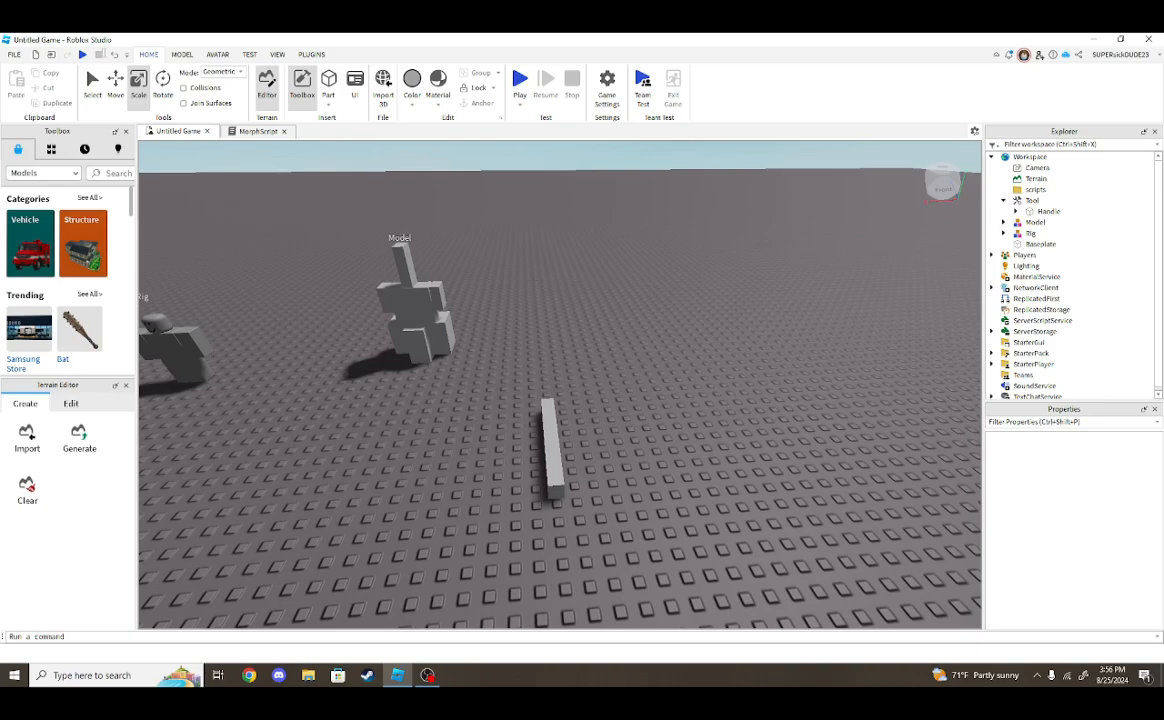
key("F5")
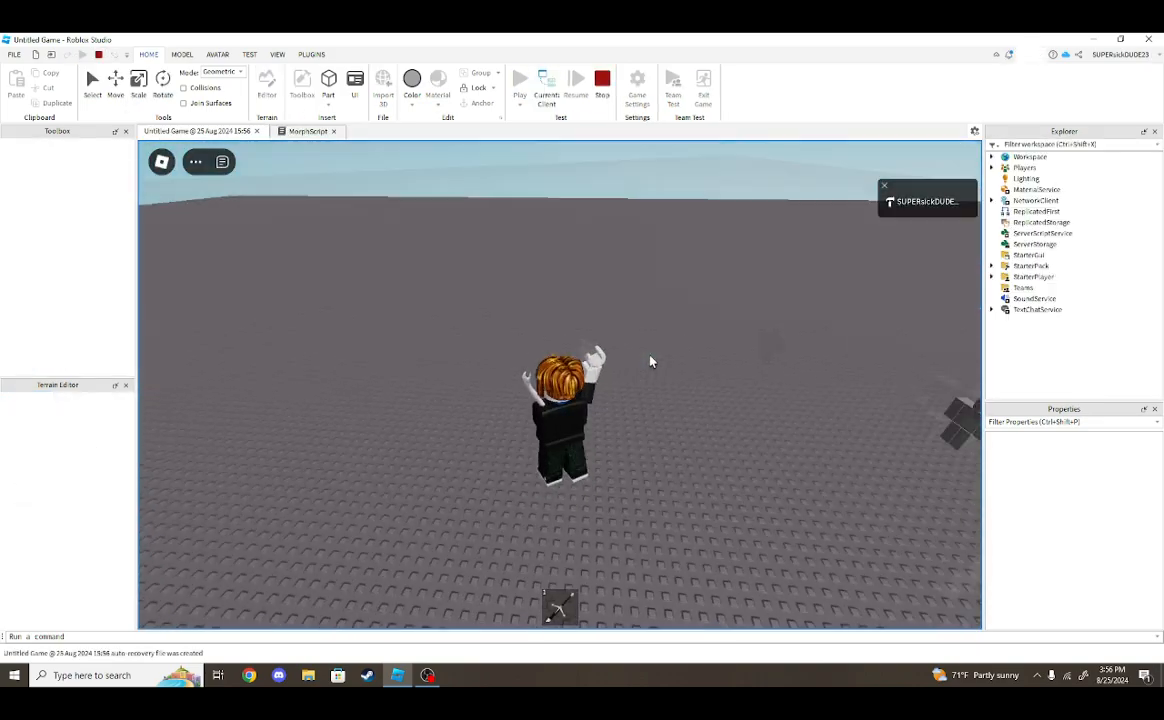
right_click_drag(650, 361, 650, 361)
key("w")
Repeatedly equip and unequip the inventory tools to check how the Tool is held, and end the playtest.
key("1")
key("1")
key("2")
key("2")
key("2")
key("2")
key("2")
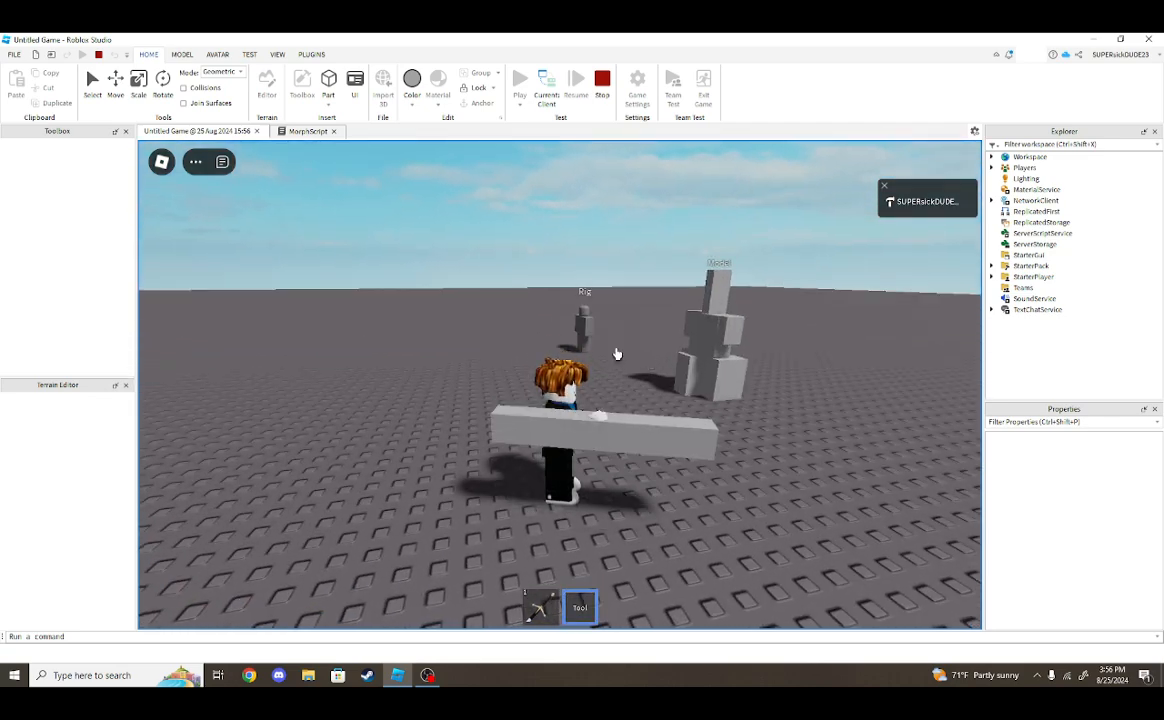
right_click_drag(400, 345, 400, 345)
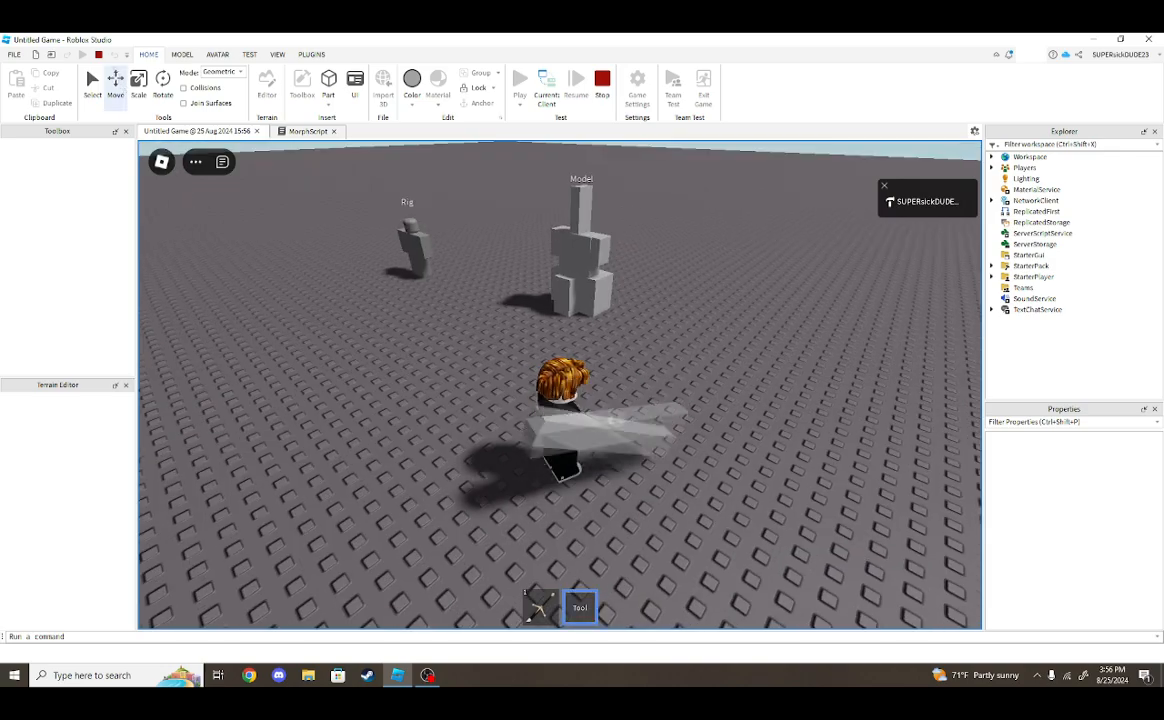
key("2")
key("shift+F5")
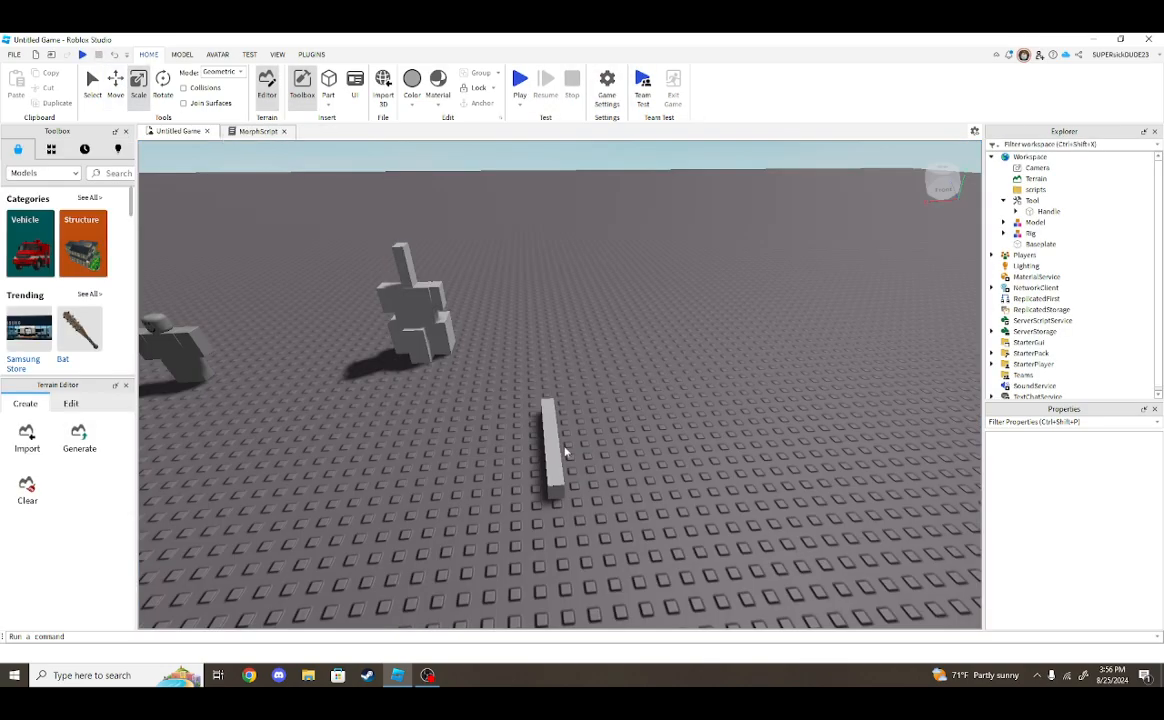
Move the Tool's bar across the baseplate and shorten its Handle part to a small block.
left_click(549, 452)
key("f")
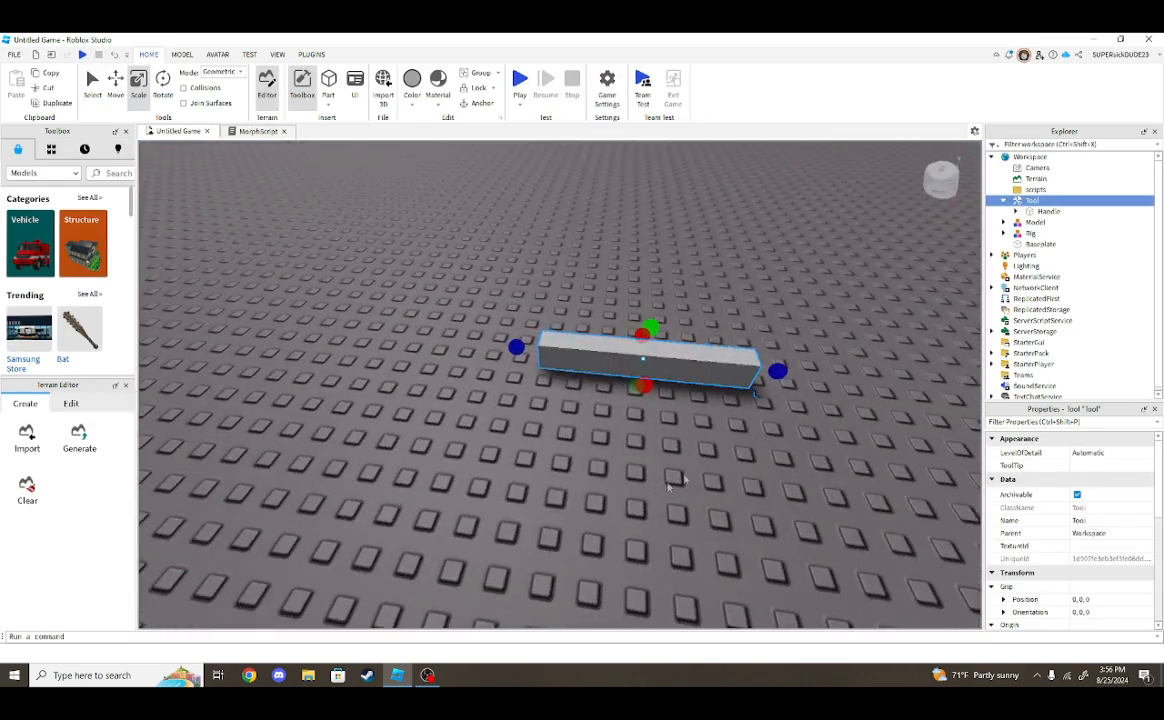
mouse_move(748, 367)
left_mouse_down()
mouse_move(588, 357)
mouse_move(726, 369)
left_mouse_up()
left_click_drag(582, 384, 577, 440)
mouse_move(352, 382)
left_mouse_down()
mouse_move(655, 416)
mouse_move(366, 383)
left_mouse_up()
scroll(518, 462, "down", 4)
left_click_drag(576, 403, 470, 512)
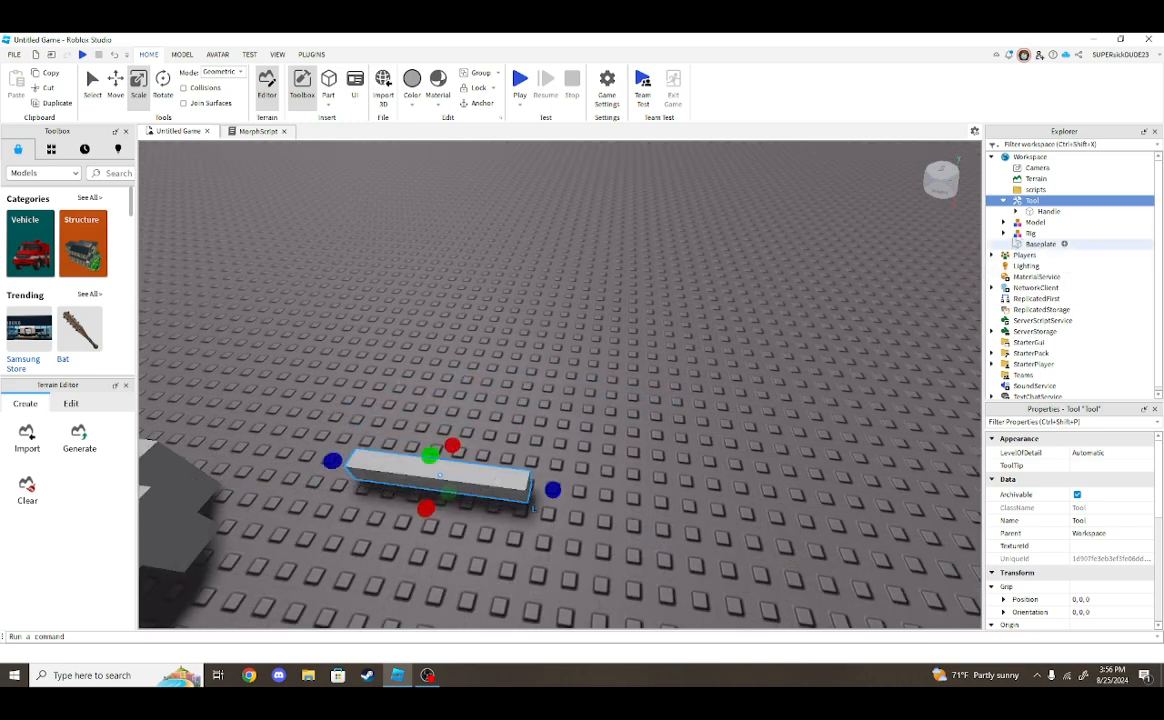
left_click(1040, 212)
left_click_drag(332, 462, 475, 503)
left_click(597, 507)
right_click_drag(597, 507, 597, 507)
Insert a second part and scale it into a tall, narrow column beside the small Handle block.
left_click(329, 82)
left_click(654, 438)
right_click_drag(654, 438, 648, 443)
left_click_drag(662, 436, 478, 418)
left_click_drag(486, 361, 462, 187)
left_click_drag(433, 320, 503, 323)
right_click_drag(508, 330, 529, 384)
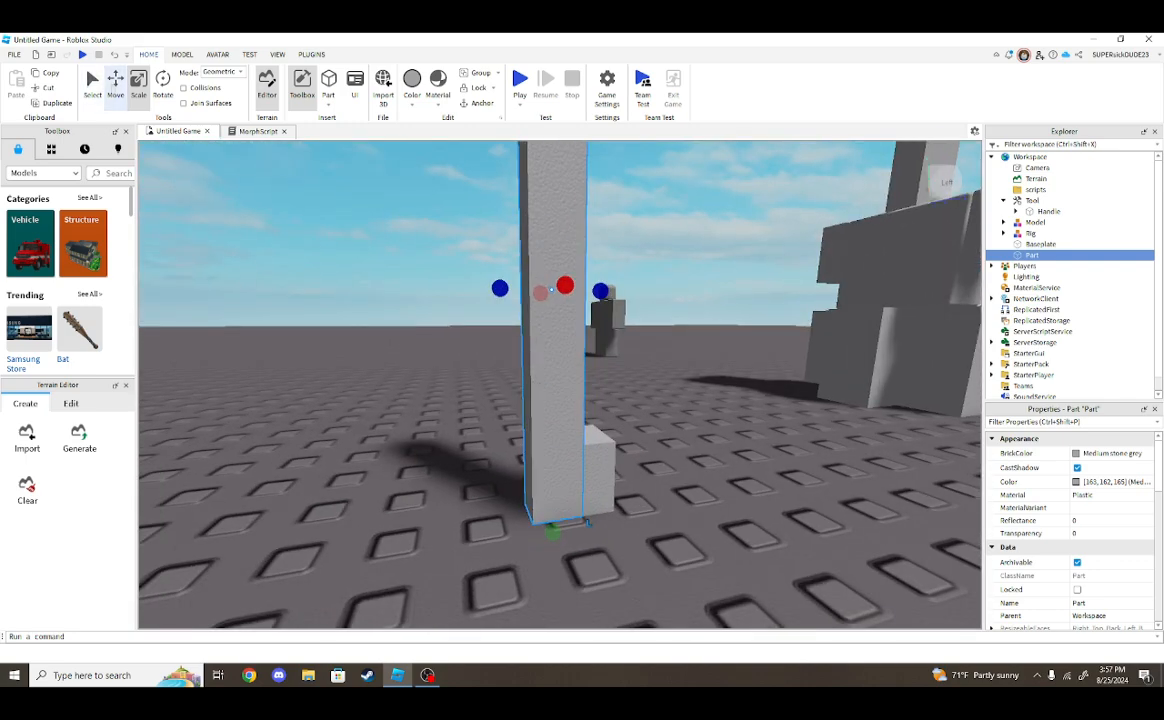
Move the tall column so it stands aligned on top of the Handle block.
mouse_move(453, 290)
left_mouse_down()
mouse_move(492, 288)
mouse_move(476, 287)
left_mouse_up()
left_click(494, 283)
right_click_drag(498, 290, 517, 299)
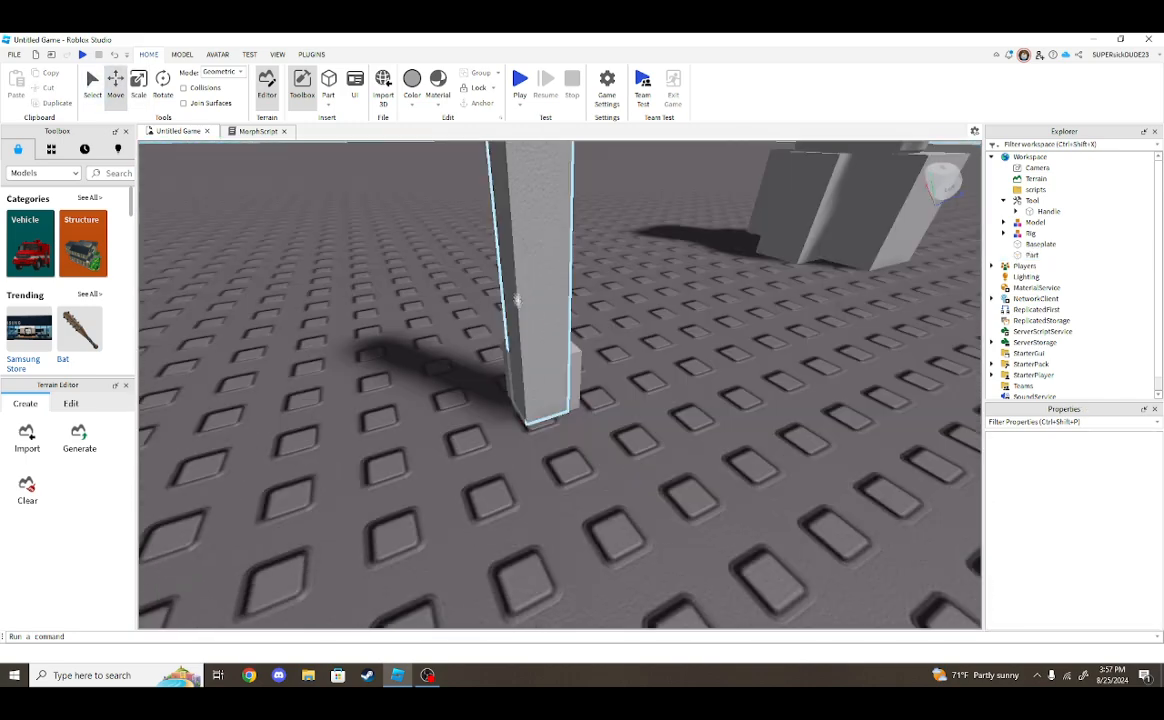
left_click(517, 298)
left_click_drag(430, 188, 442, 189)
right_click_drag(445, 188, 500, 235)
left_click_drag(550, 289, 541, 284)
right_click_drag(548, 402, 547, 397)
left_click_drag(544, 456, 545, 463)
left_click(636, 453)
right_click_drag(636, 453, 636, 420)
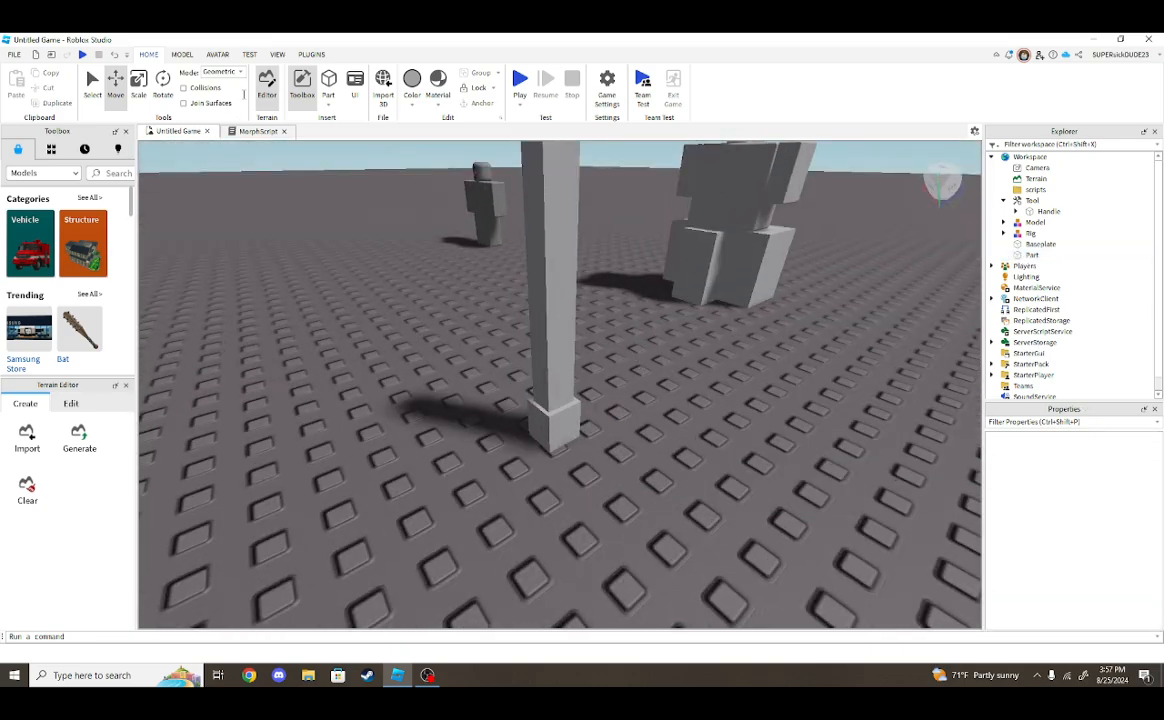
Create a weld constraint joining the Tool's small Handle block to the tall column above it.
left_click(185, 54)
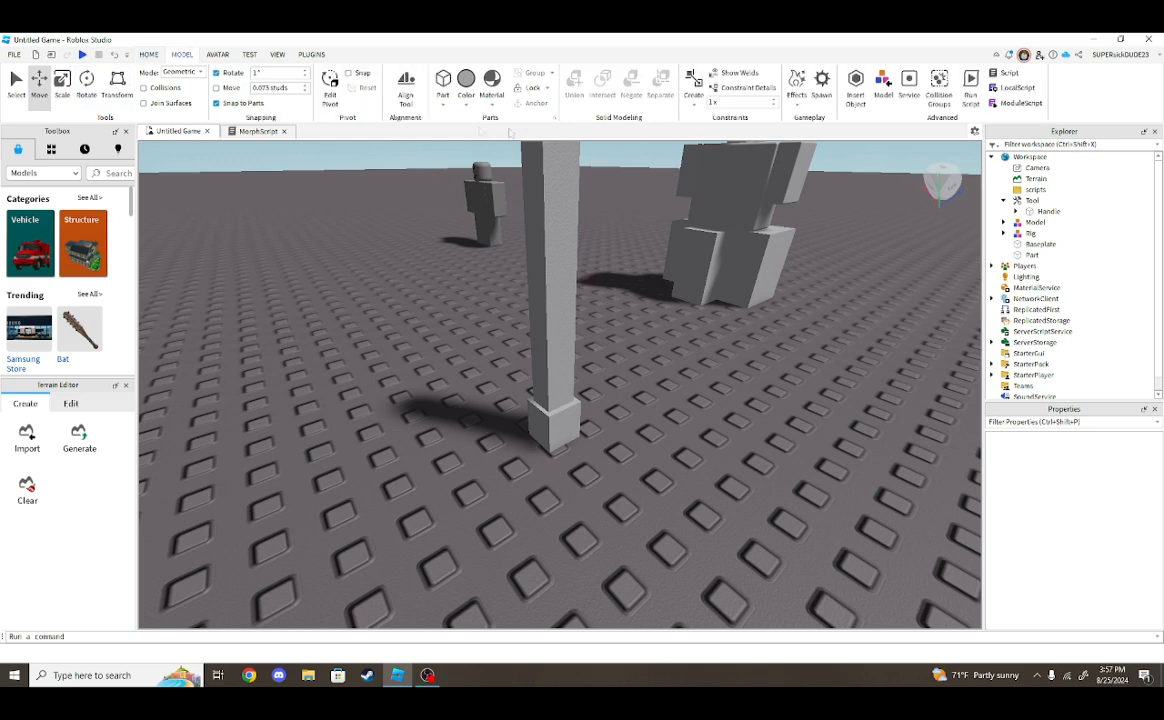
left_click(693, 84)
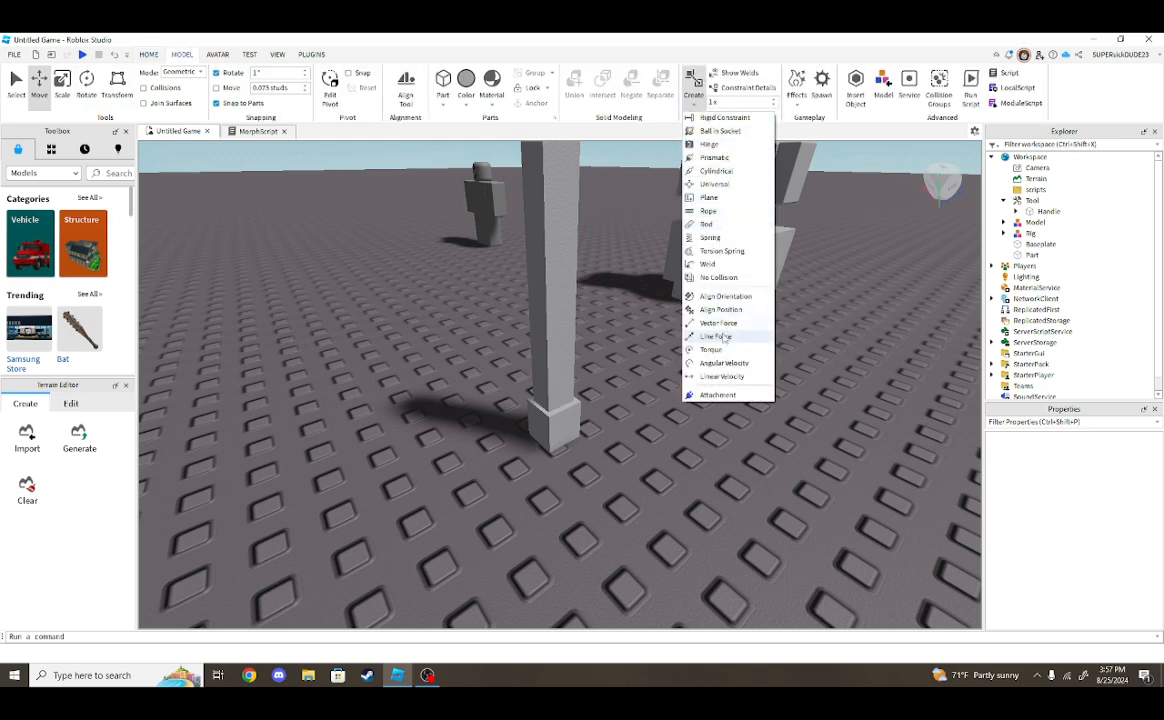
left_click(735, 266)
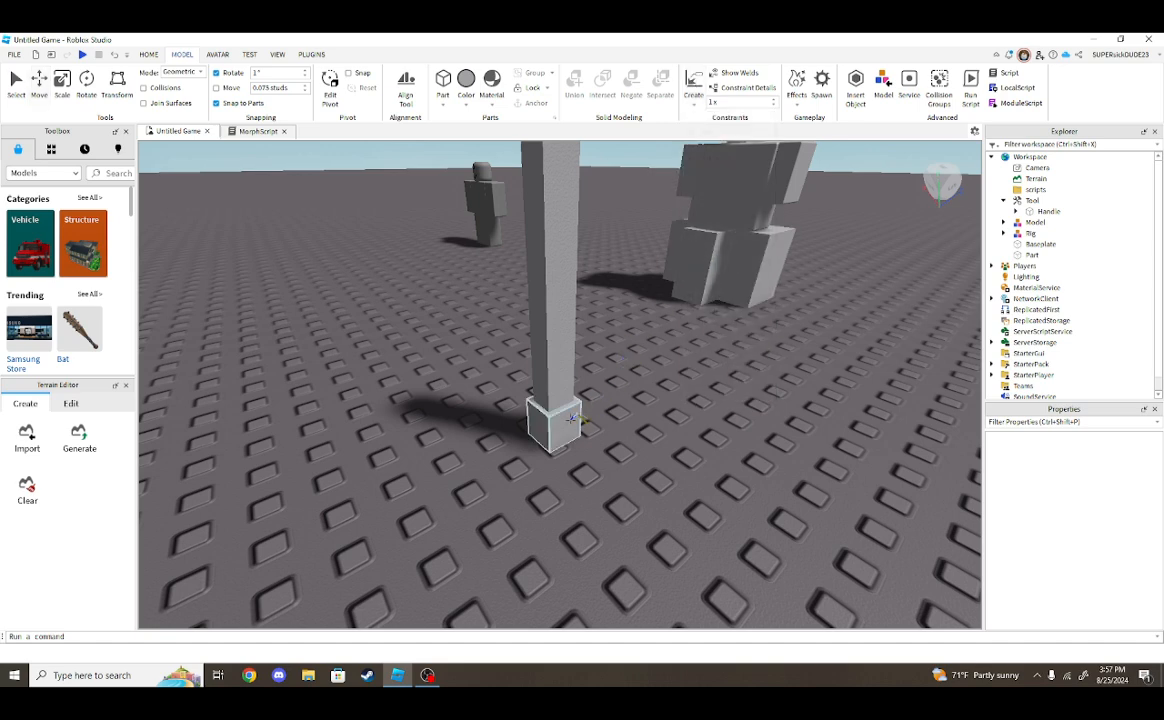
left_click(548, 373)
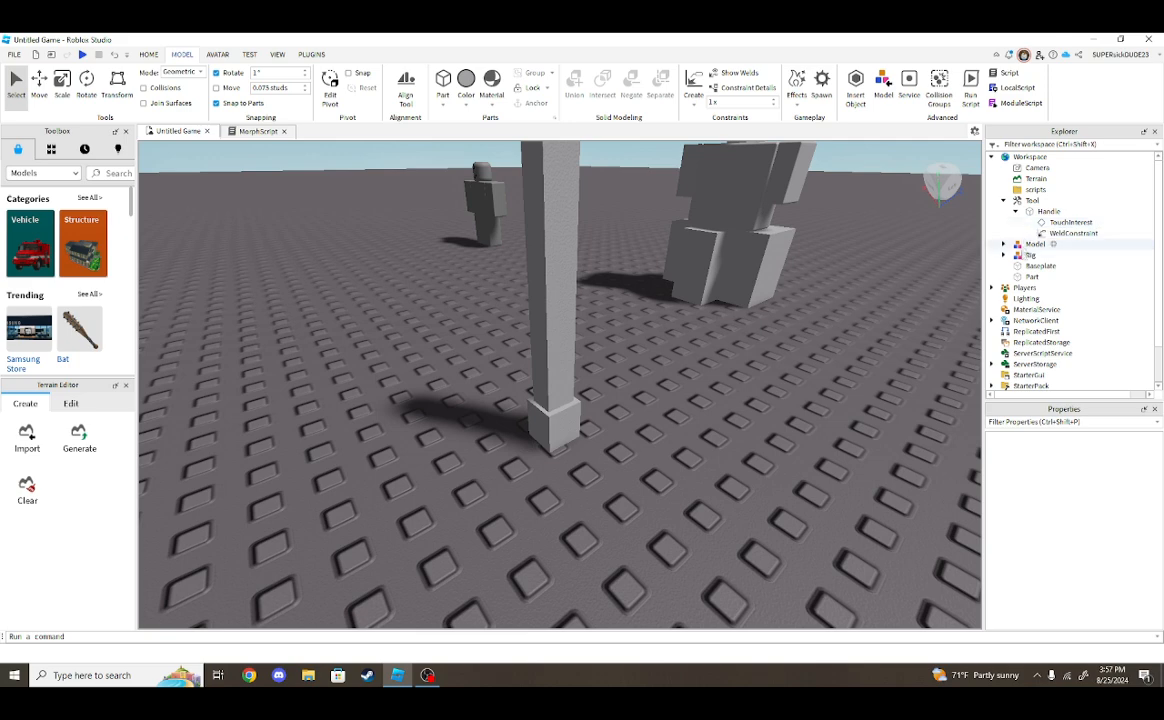
Reparent the tall column's Part from Workspace into the Tool, beside the Handle.
right_click(1027, 280)
left_click(904, 294)
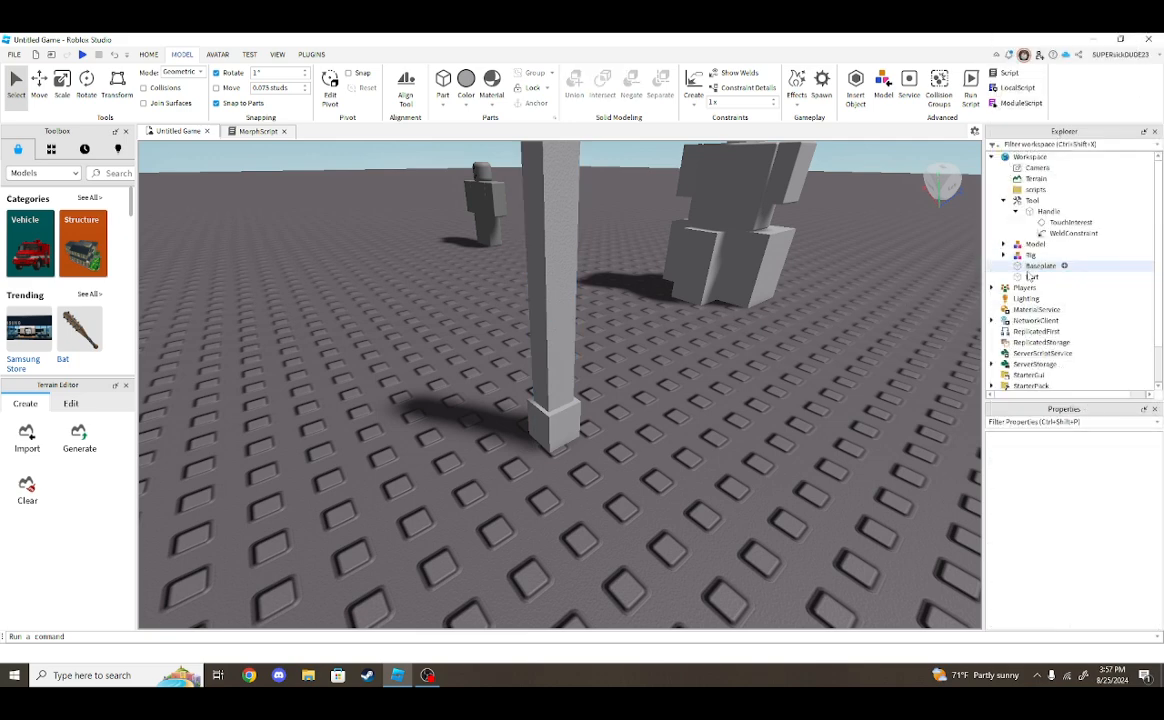
left_click(1021, 280)
left_click_drag(1024, 287, 1024, 203)
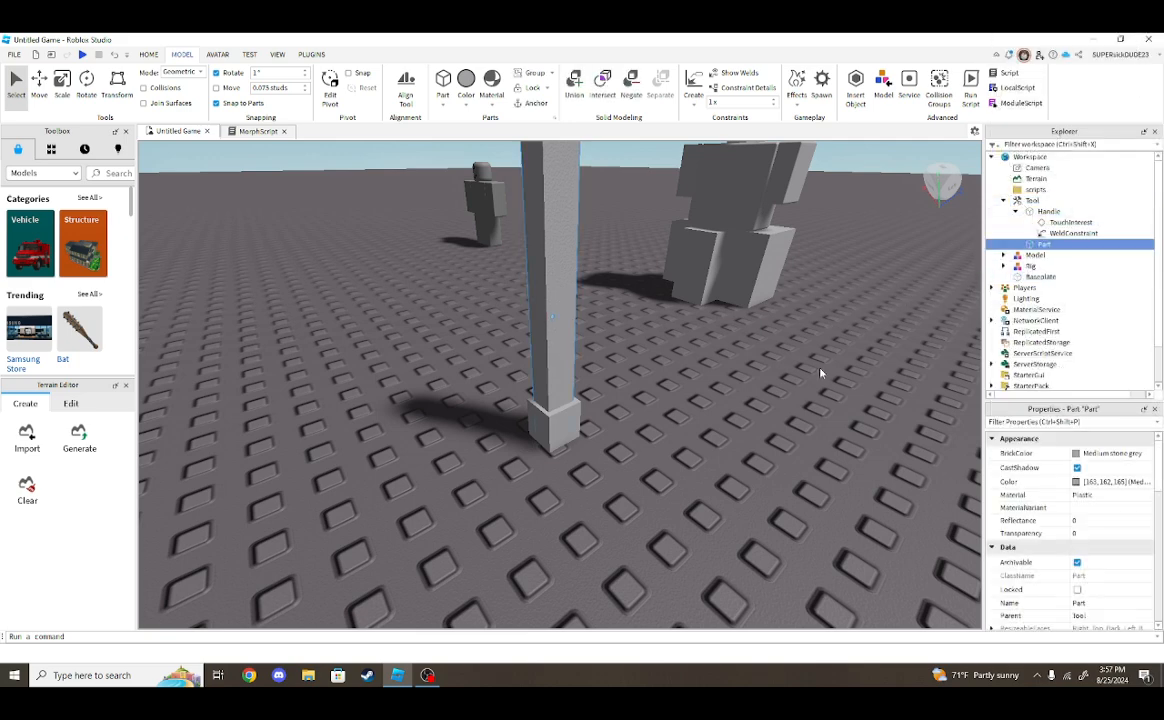
left_click(821, 372)
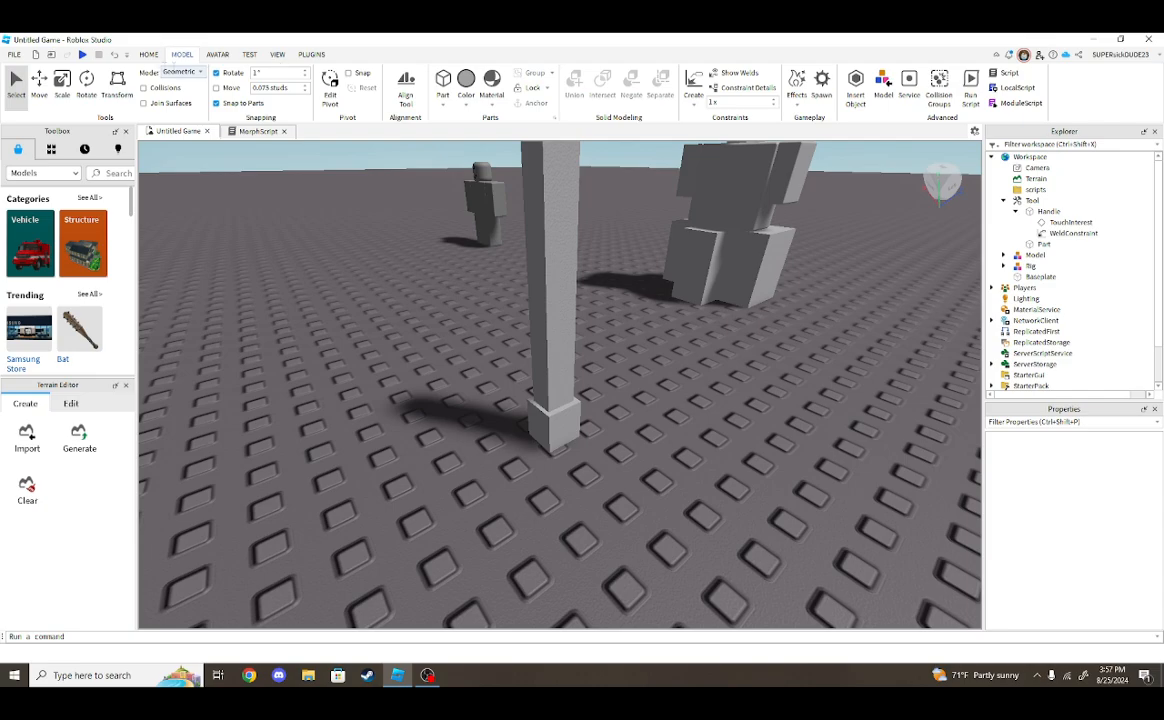
Playtest the game, walk over the Tool to pick it up, view how the default character holds it, and end the playtest.
left_click(82, 55)
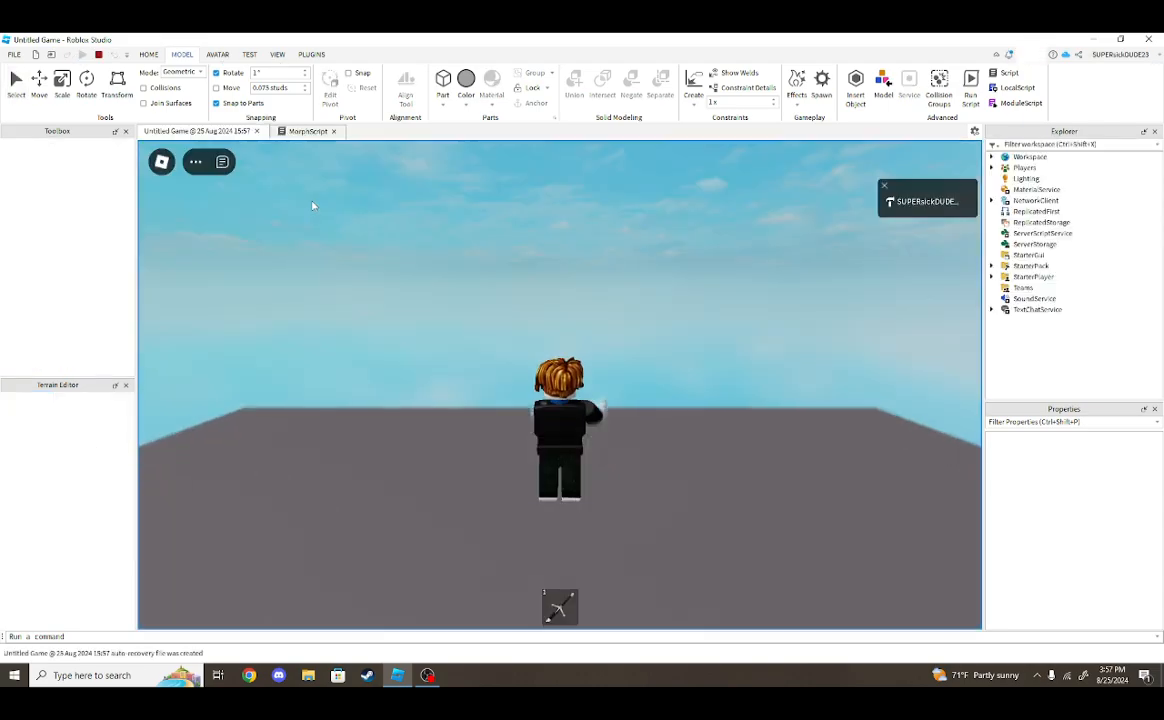
right_click_drag(571, 320, 574, 323)
key("w")
key("d")
key("s")
right_click_drag(682, 353, 682, 353)
key("w")
key("d")
key("w")
key("w")
key("d")
right_click_drag(784, 418, 843, 428)
right_click_drag(773, 452, 773, 452)
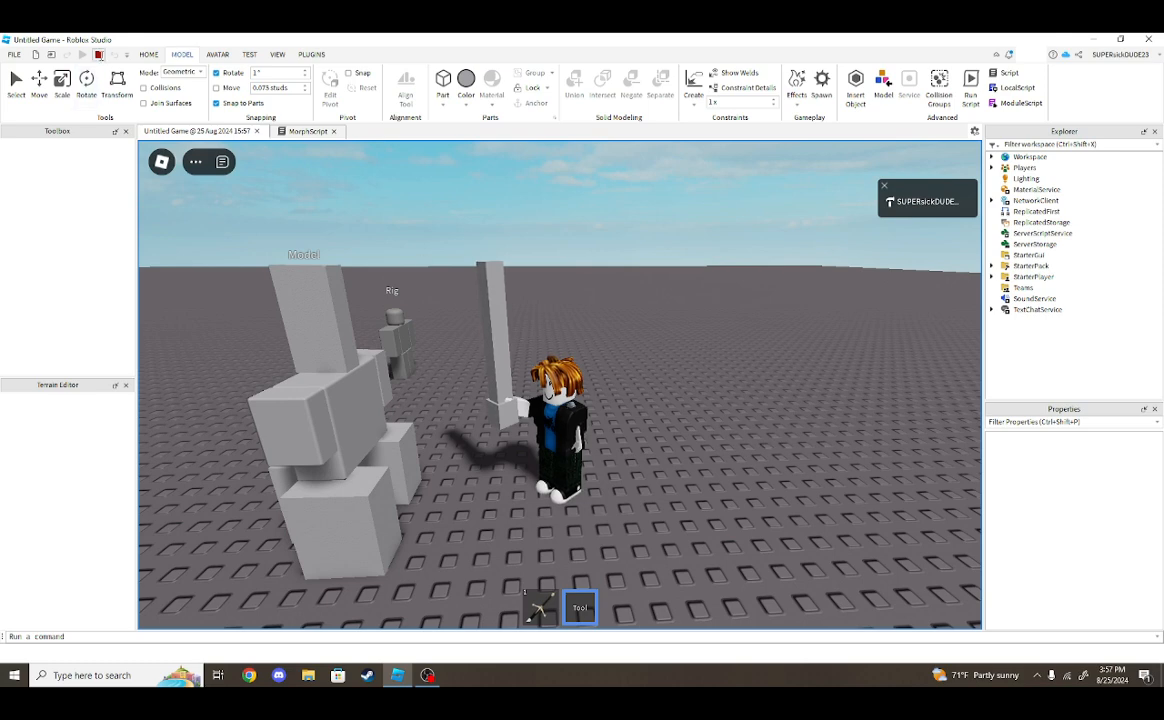
left_click(98, 55)
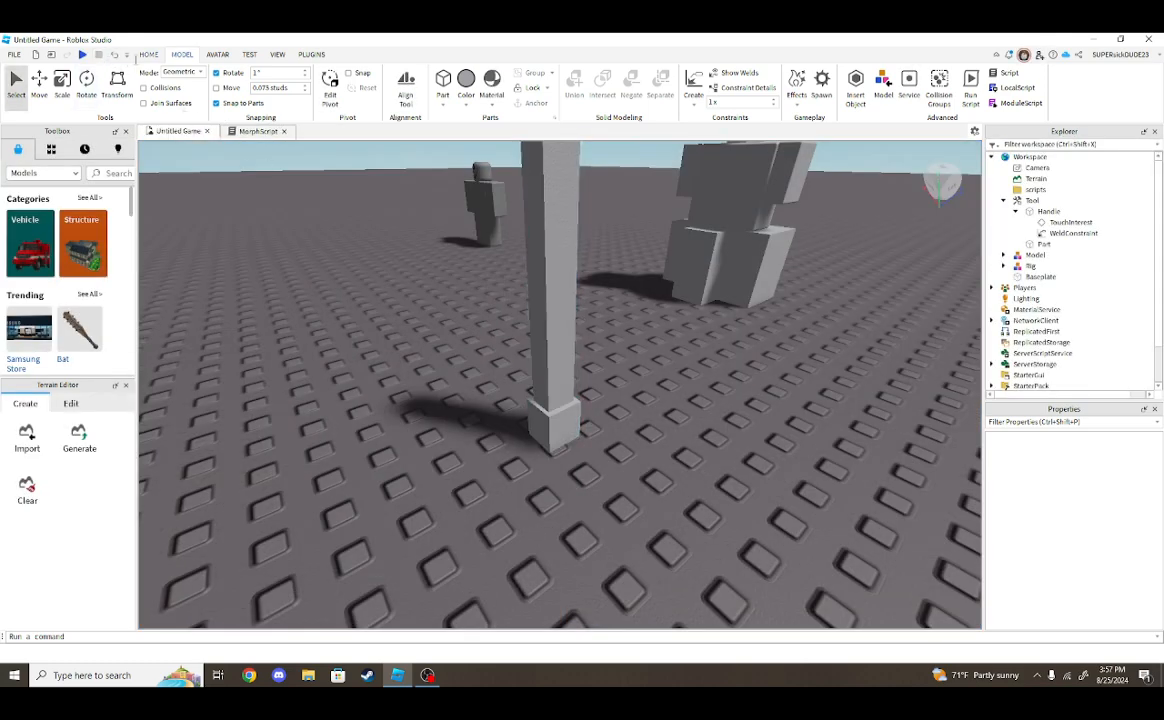
Start another playtest, run to the large Model and morph the character into it.
left_click(83, 55)
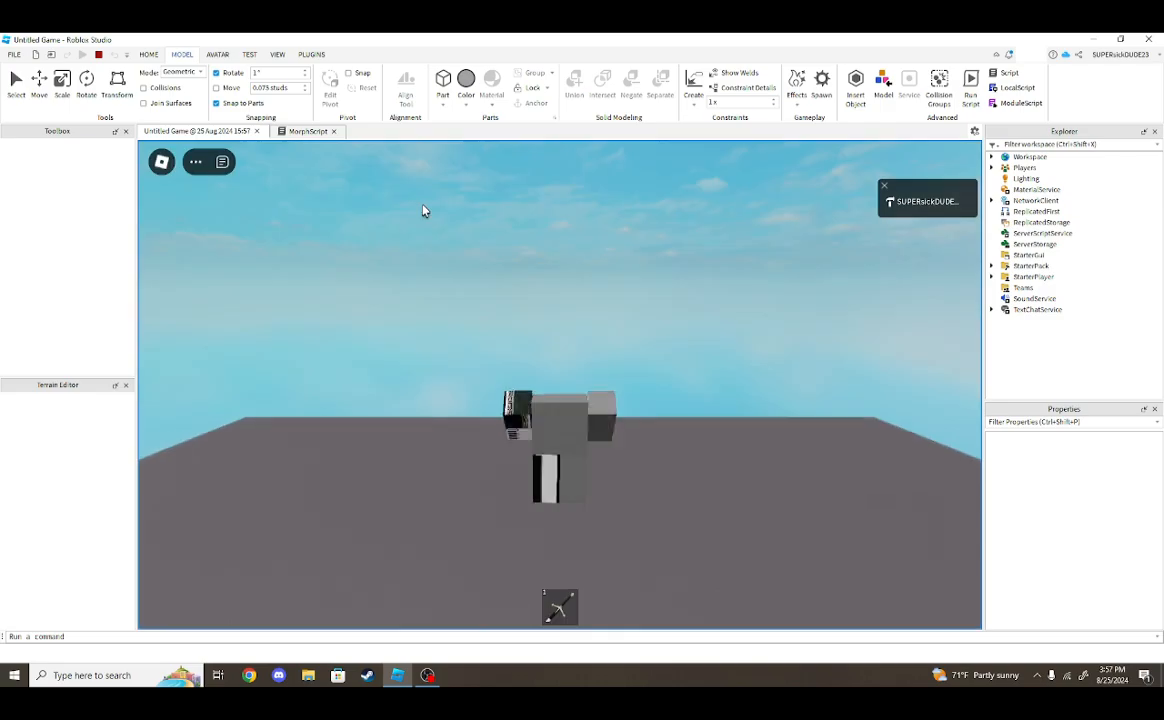
right_click_drag(626, 313, 626, 313)
key("w")
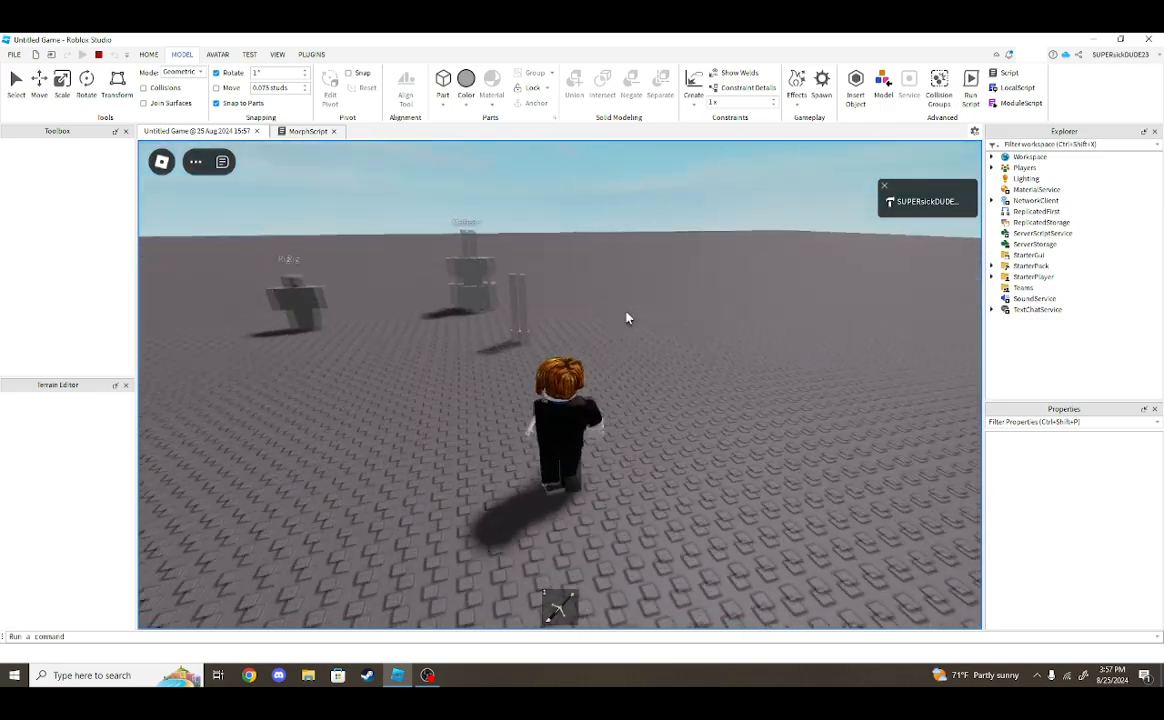
key("w")
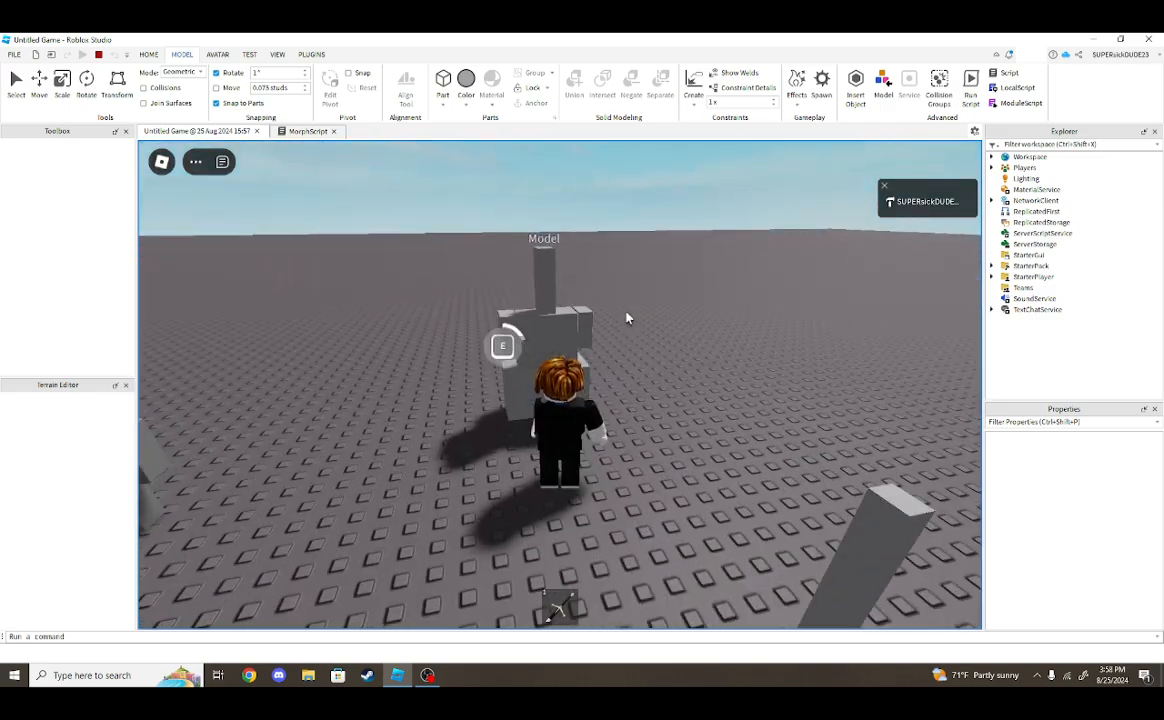
key("e")
key("d")
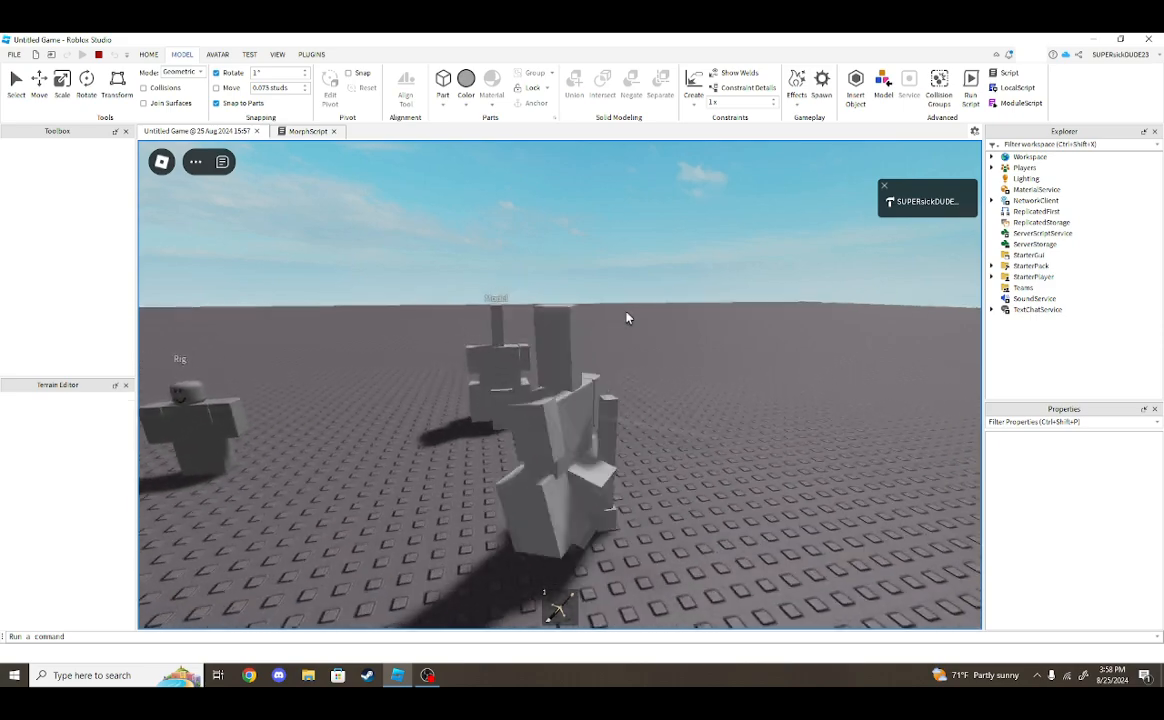
Equip and unequip the Tool and the sword repeatedly as the morphed Model, and end the playtest.
right_click_drag(627, 320, 637, 338)
key("2")
key("2")
key("1")
key("2")
key("2")
key("2")
key("2")
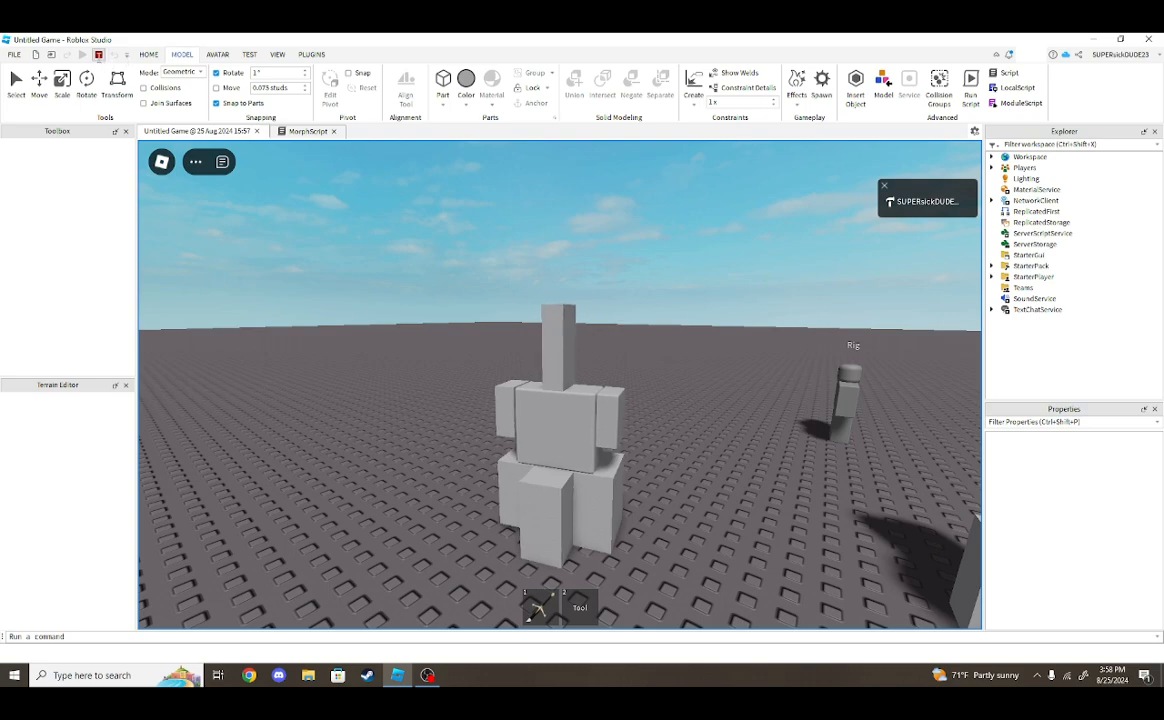
left_click(98, 54)
Move the flat block holding the three scripts across the baseplate, closer to the Tool.
scroll(857, 282, "down", 4)
right_click_drag(907, 286, 968, 262)
scroll(1039, 356, "down", 2)
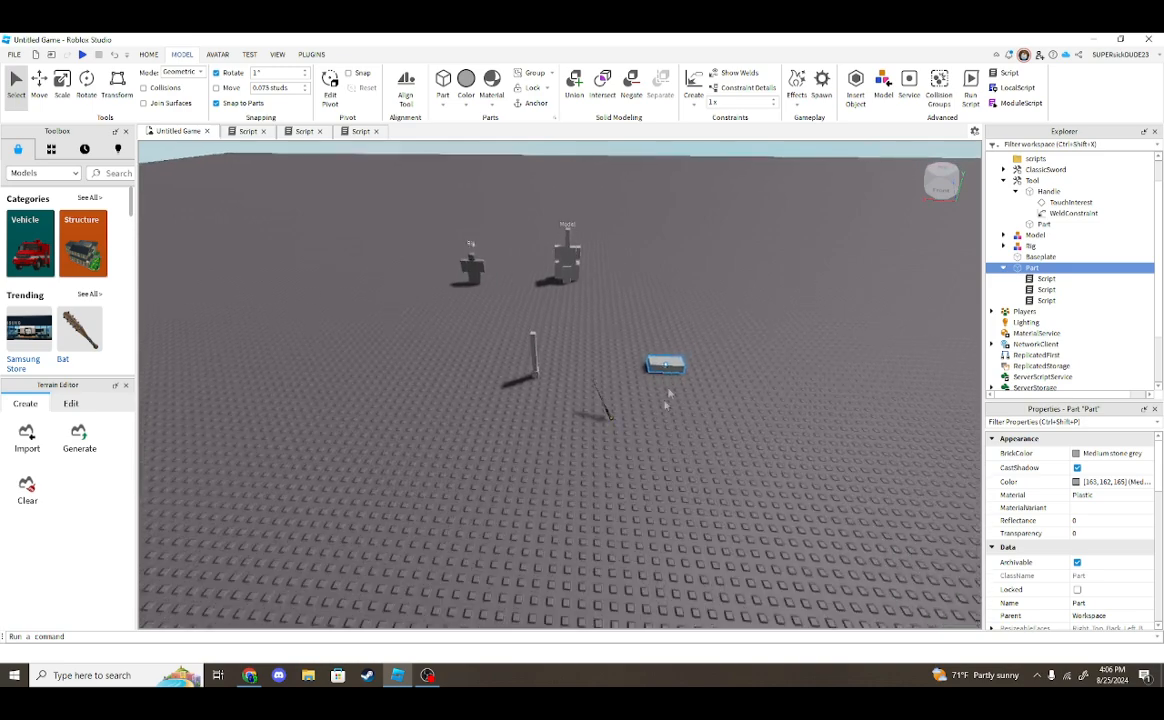
scroll(548, 431, "up", 3)
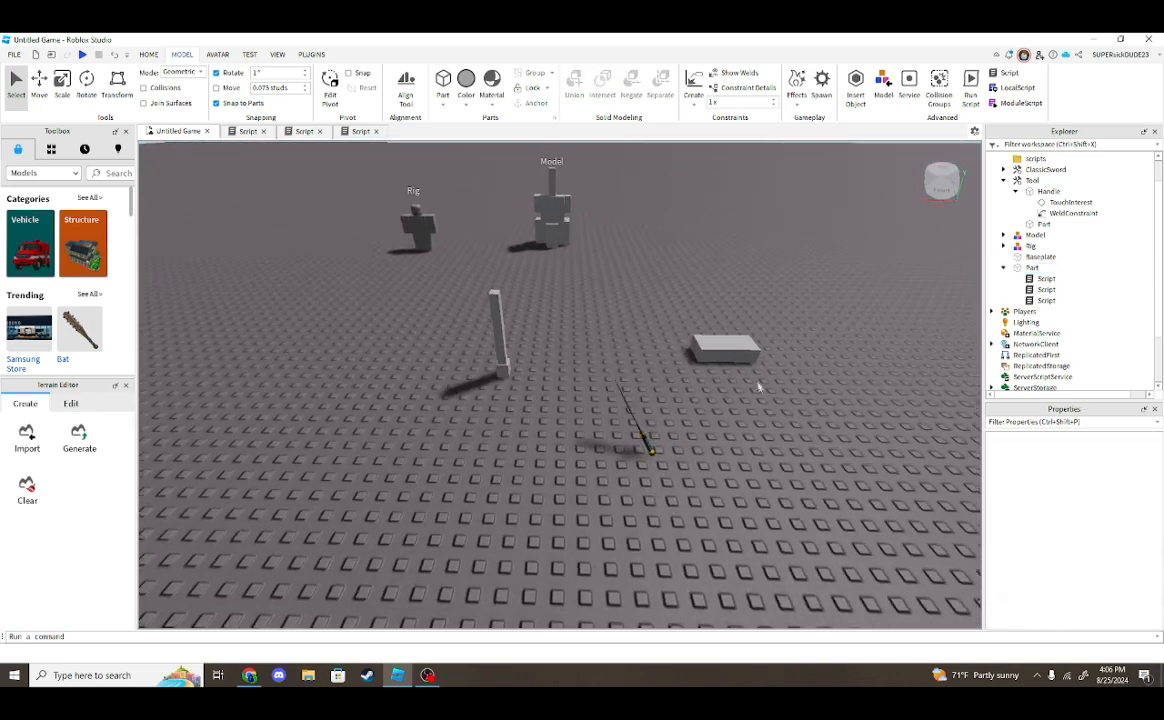
left_click_drag(738, 355, 683, 377)
left_click(924, 375)
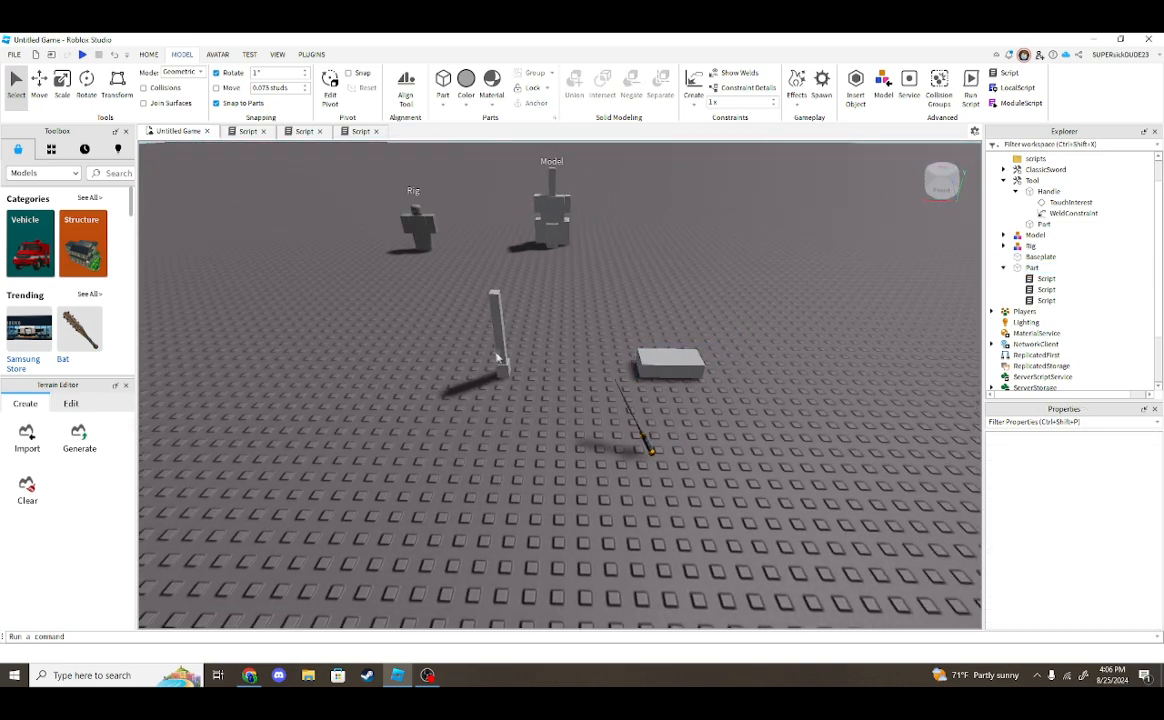
Rename the Tool's tall column Part to Blade.
left_click(502, 355)
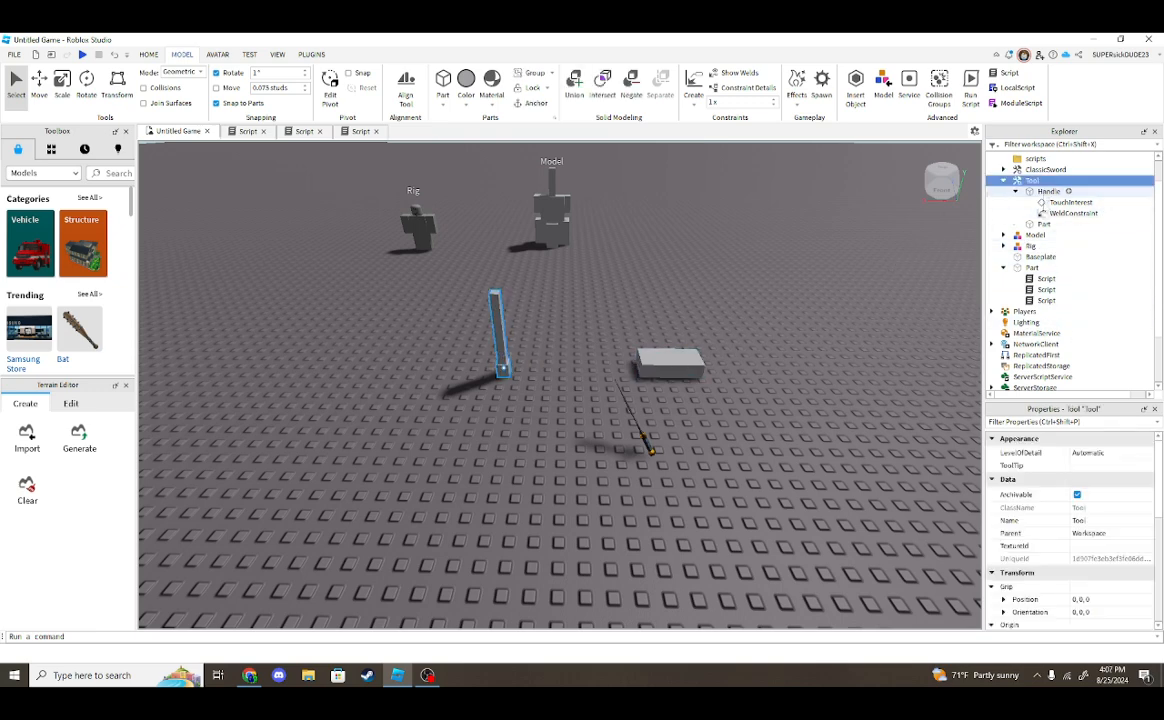
left_click(1045, 224)
right_click(1047, 226)
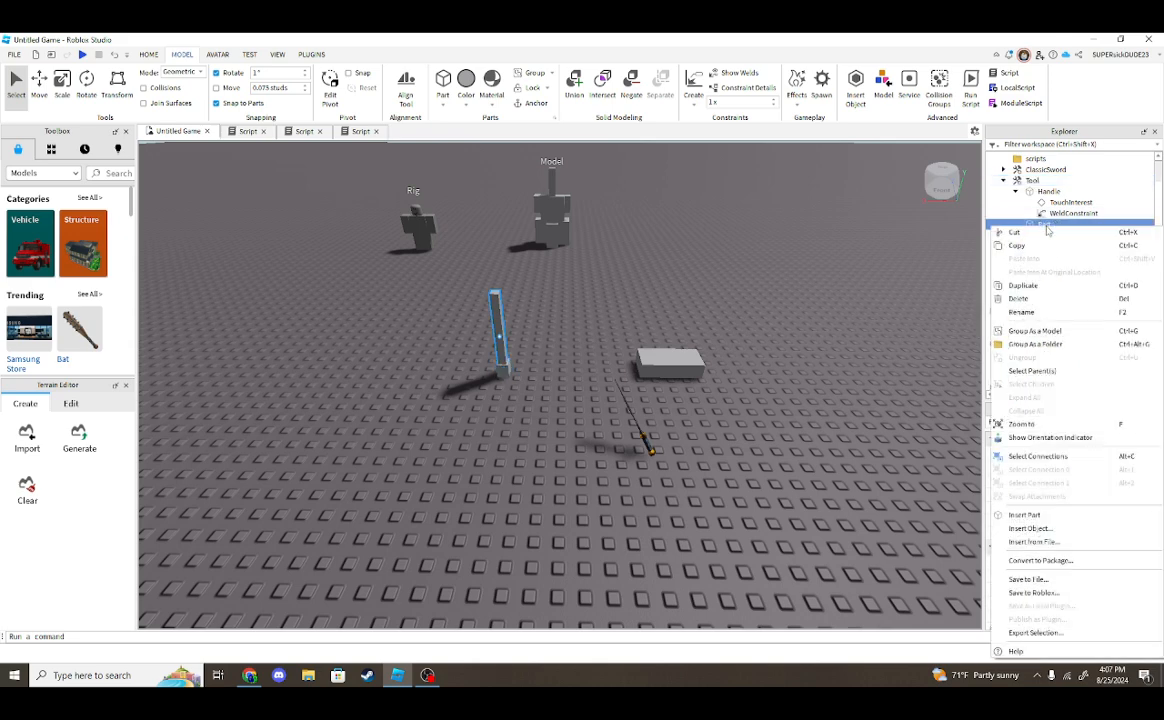
left_click(1045, 312)
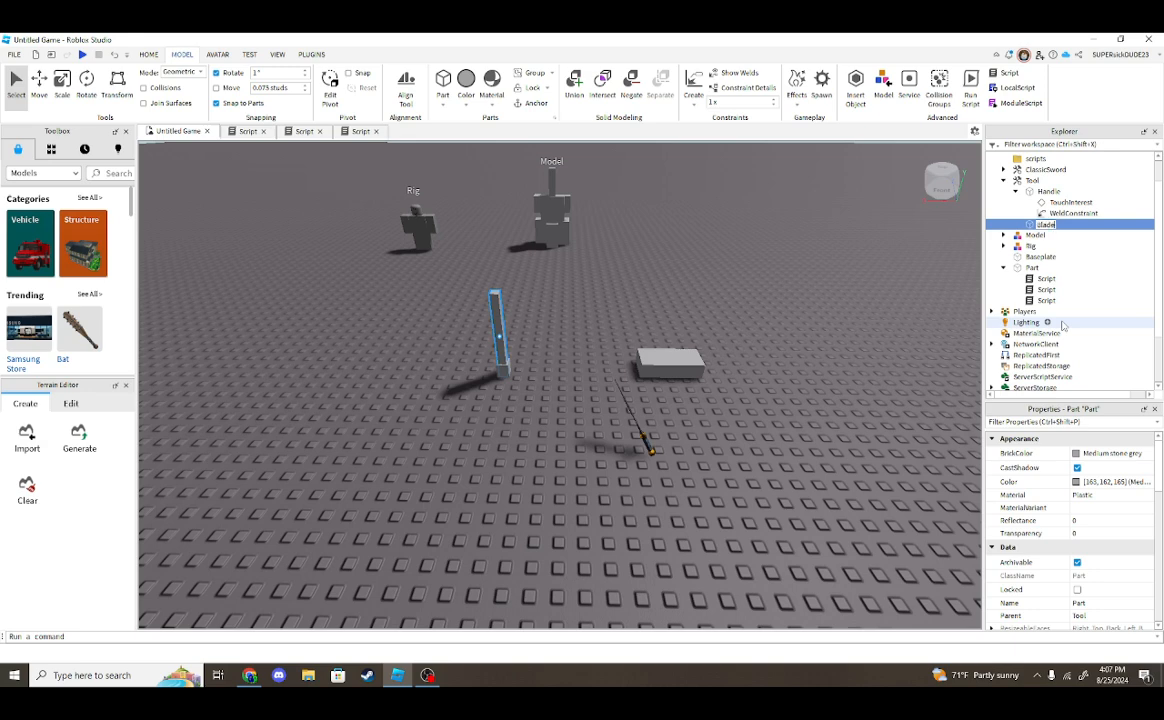
key("Return")
Open the three scripts stored in the flat Part and examine the code of the animation scripts.
double_click(1049, 280)
double_click(1051, 291)
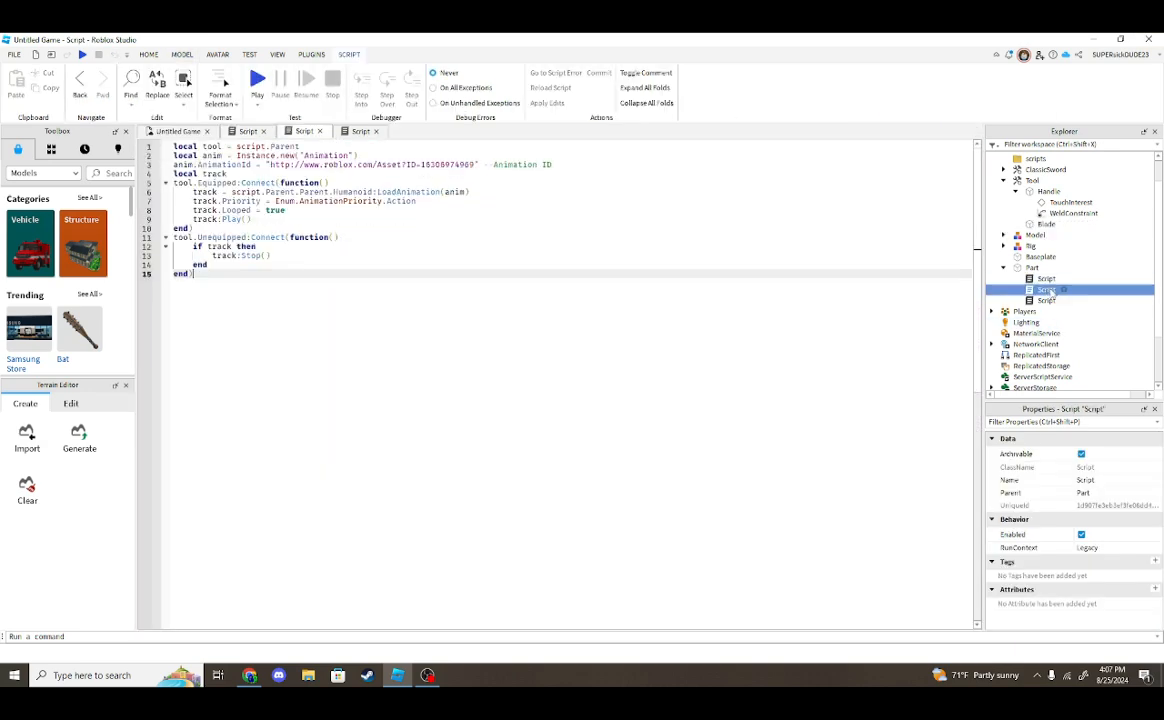
double_click(1049, 300)
key("ctrl+a")
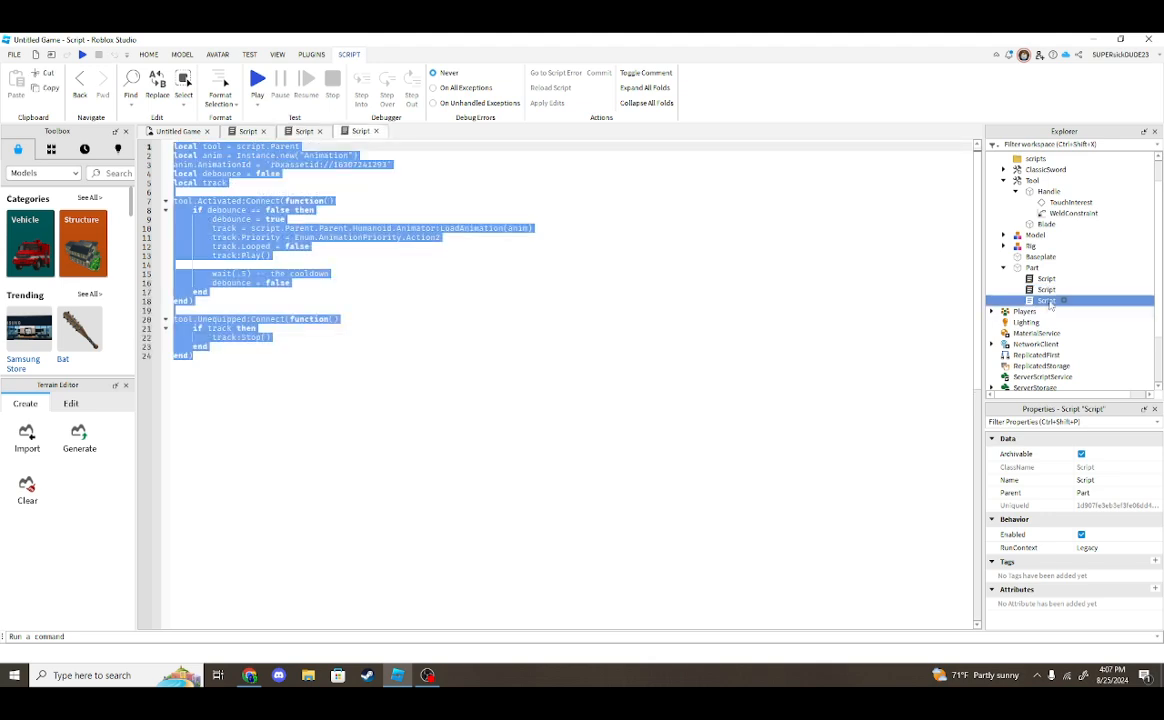
left_click(556, 320)
left_click(420, 408)
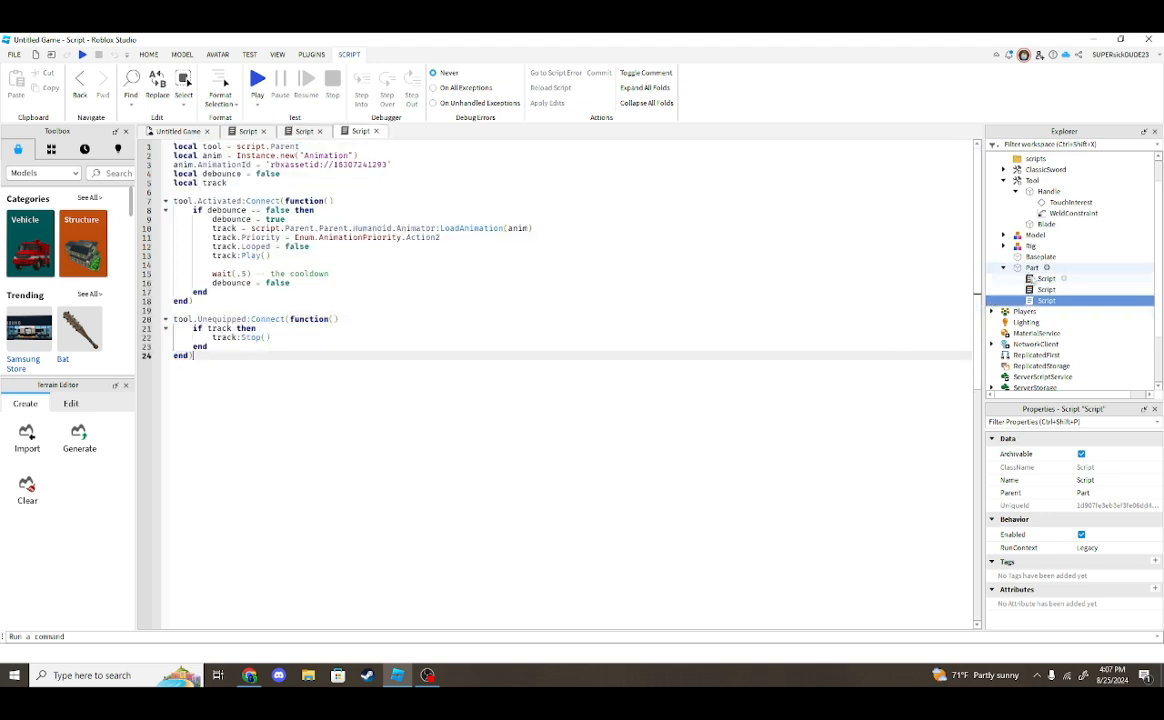
Examine the damage script's final line, where the Blade's Touched event connects to the onTouch function.
left_click(242, 133)
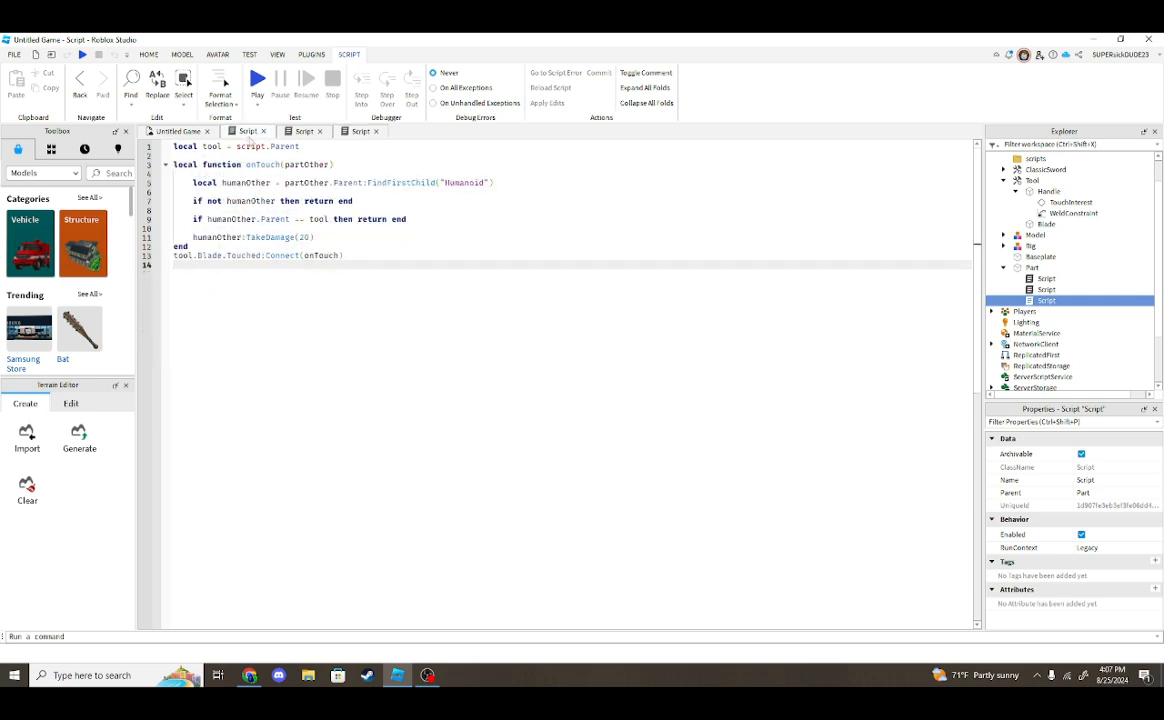
double_click(181, 256)
left_click_drag(232, 251, 261, 257)
left_click_drag(265, 263, 267, 258)
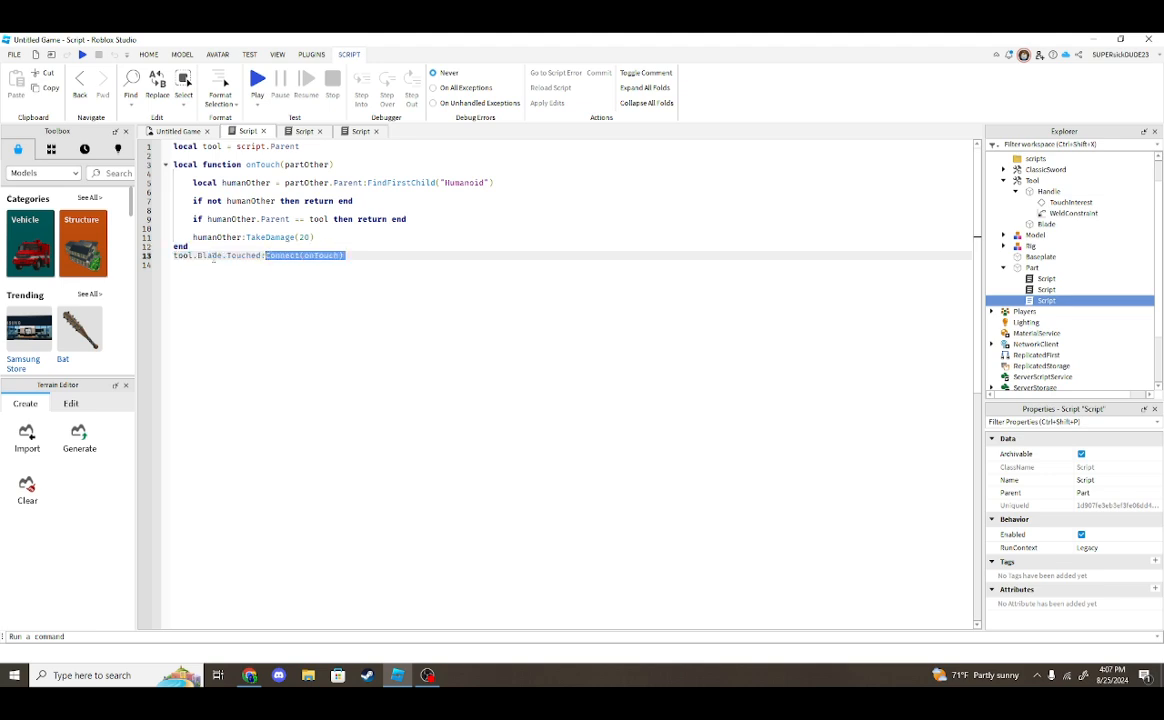
left_click(214, 256)
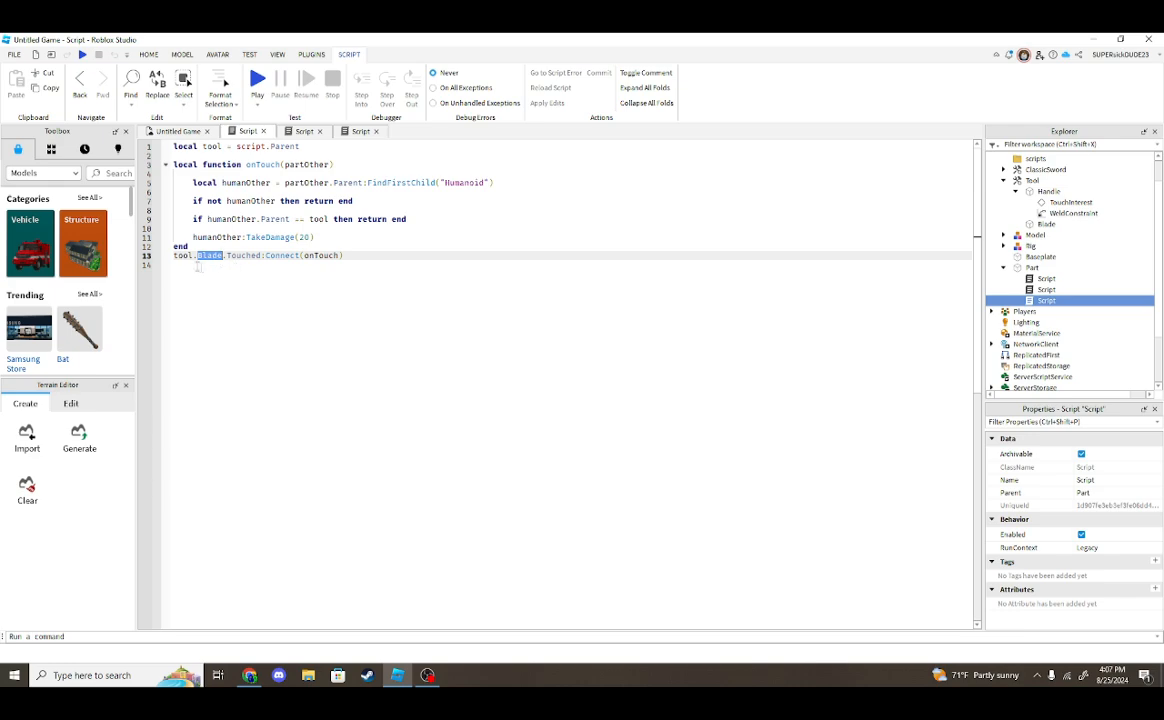
left_click(180, 132)
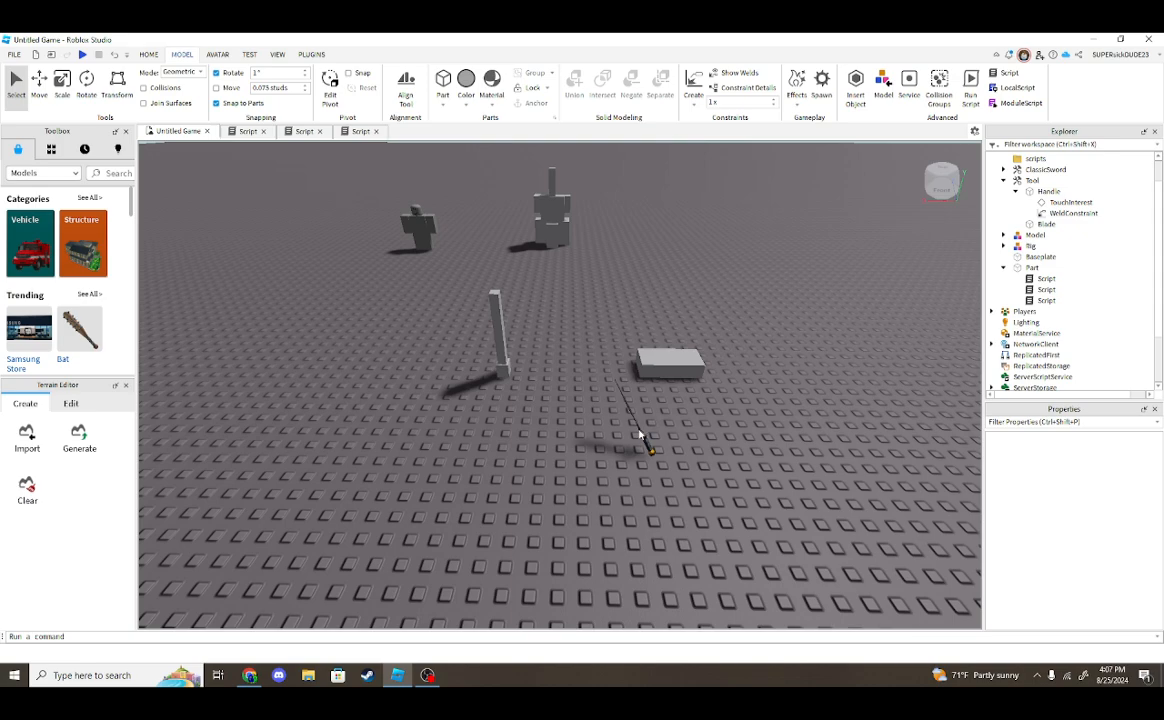
Move the damage script from the flat Part into the Tool and return to the 3D view.
double_click(1045, 278)
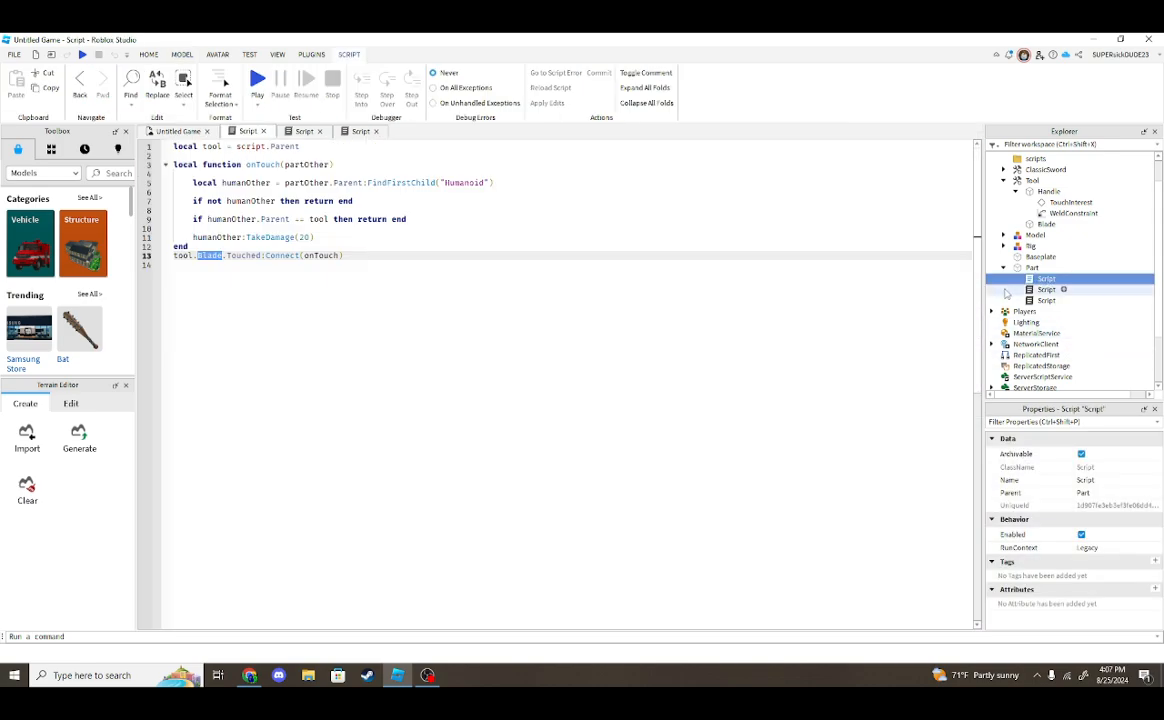
left_click_drag(1052, 285, 1035, 181)
left_click(814, 414)
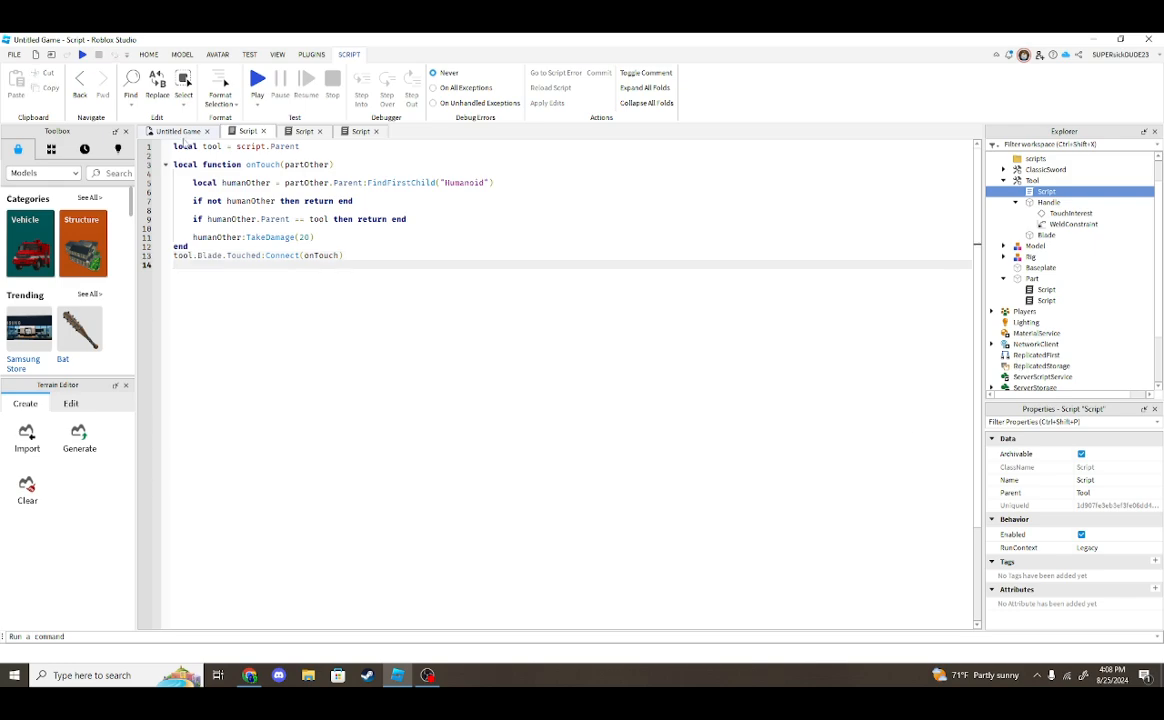
left_click(170, 131)
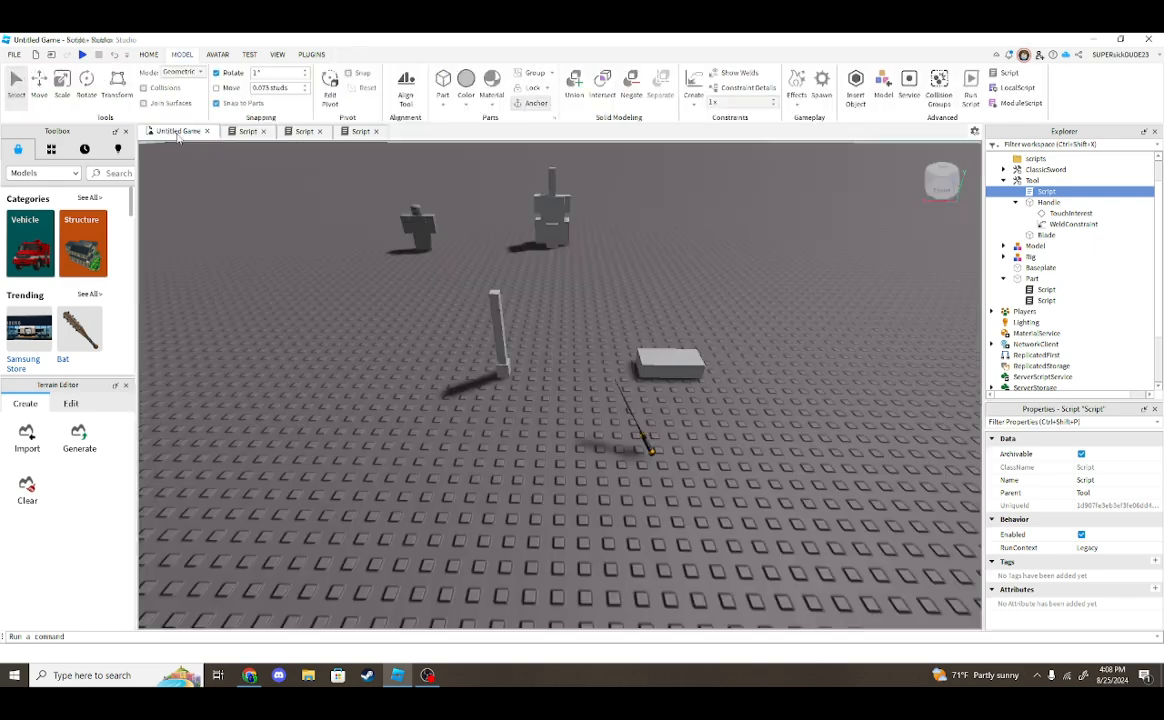
Start a playtest, turn the camera toward the Tool and run over it to pick it up.
left_click(84, 54)
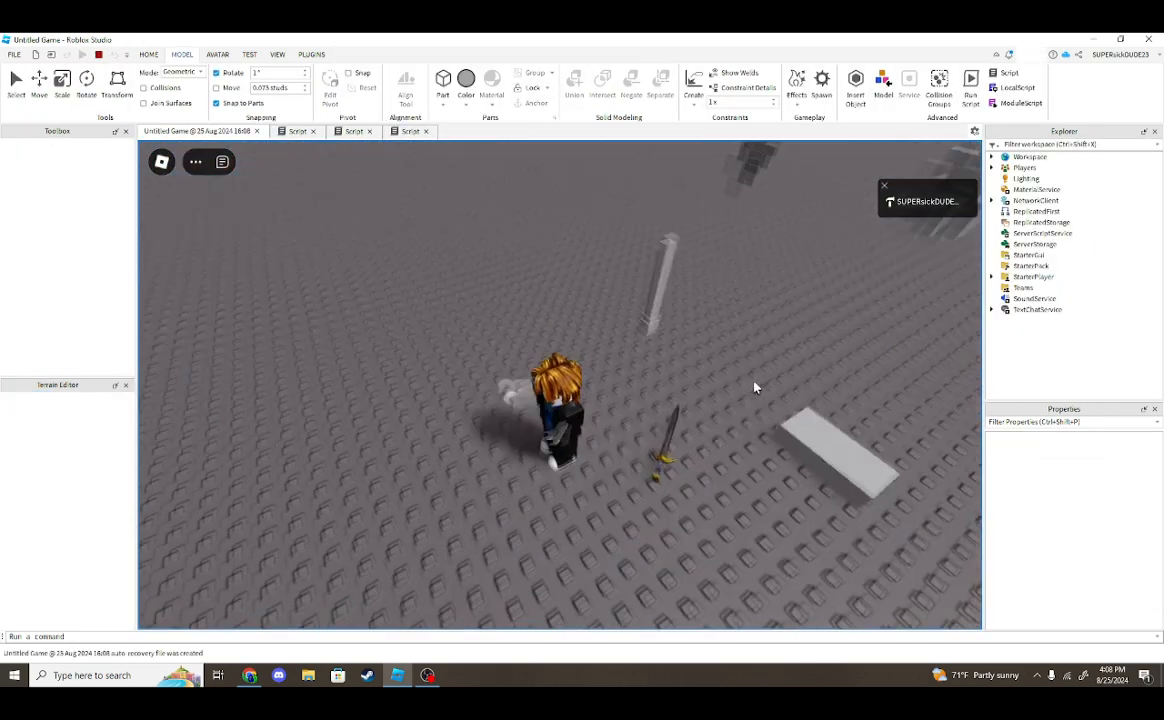
right_click_drag(755, 388, 755, 388)
key("w")
left_click(755, 388)
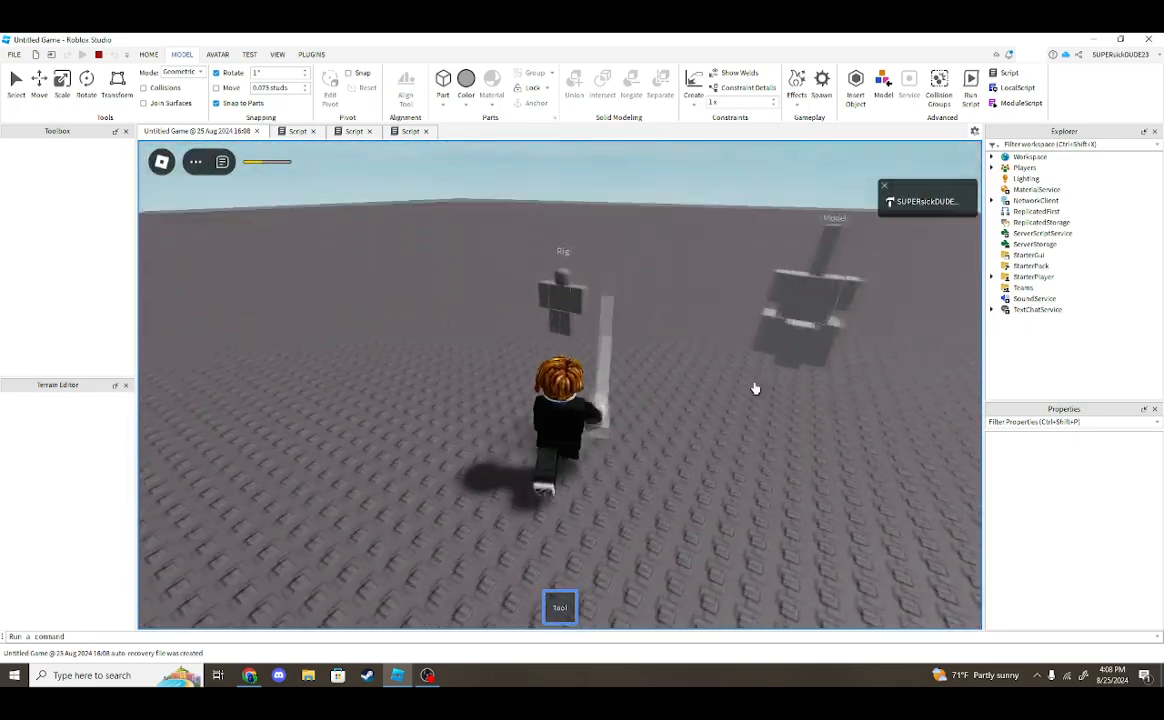
Enable shift lock and run with the equipped Tool at the Rig and the Model to test its damage.
key("shift")
key("w")
key("w")
left_click(560, 385)
key("w")
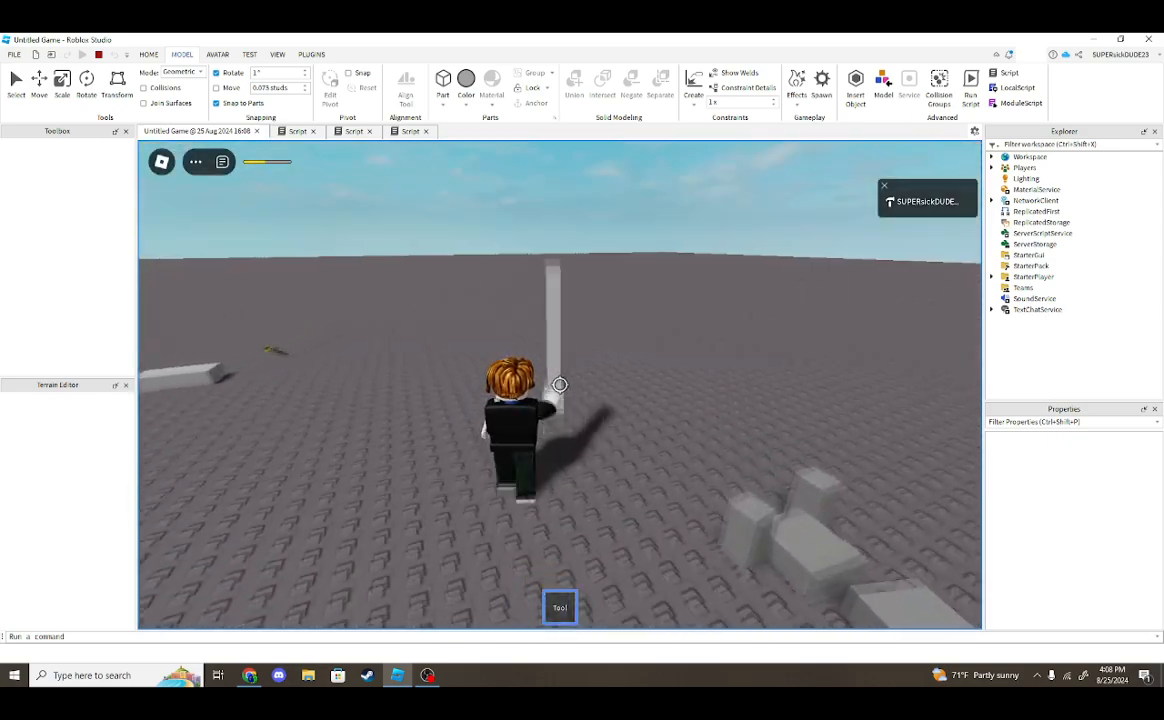
Toggle the Tool between unequipped and equipped while running across the baseplate.
key("w")
key("1")
key("1")
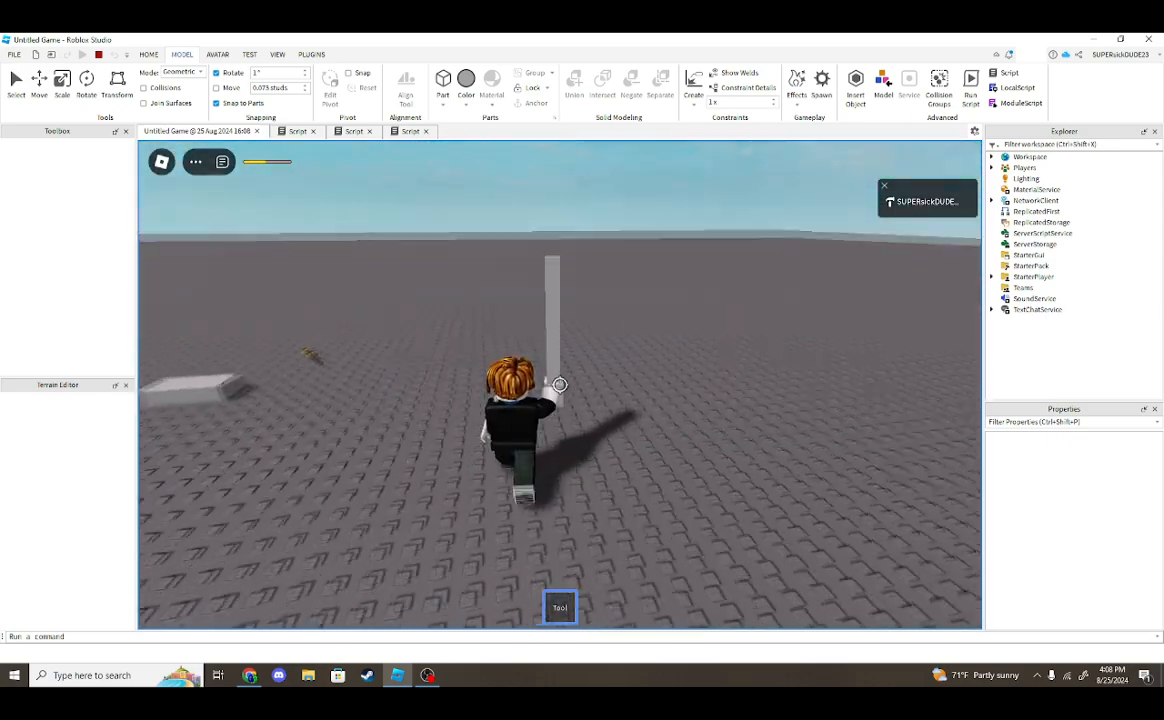
key("1")
Try the Change Character prompt at the Model and stop the playtest.
key("w")
key("e")
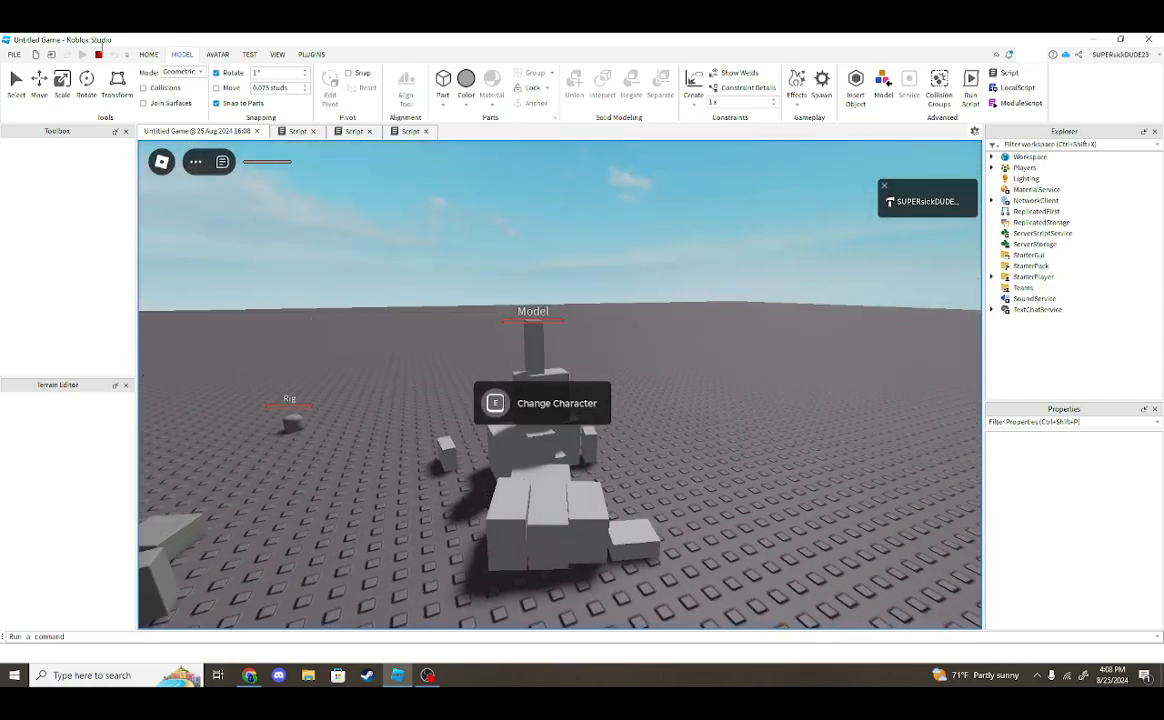
left_click(98, 55)
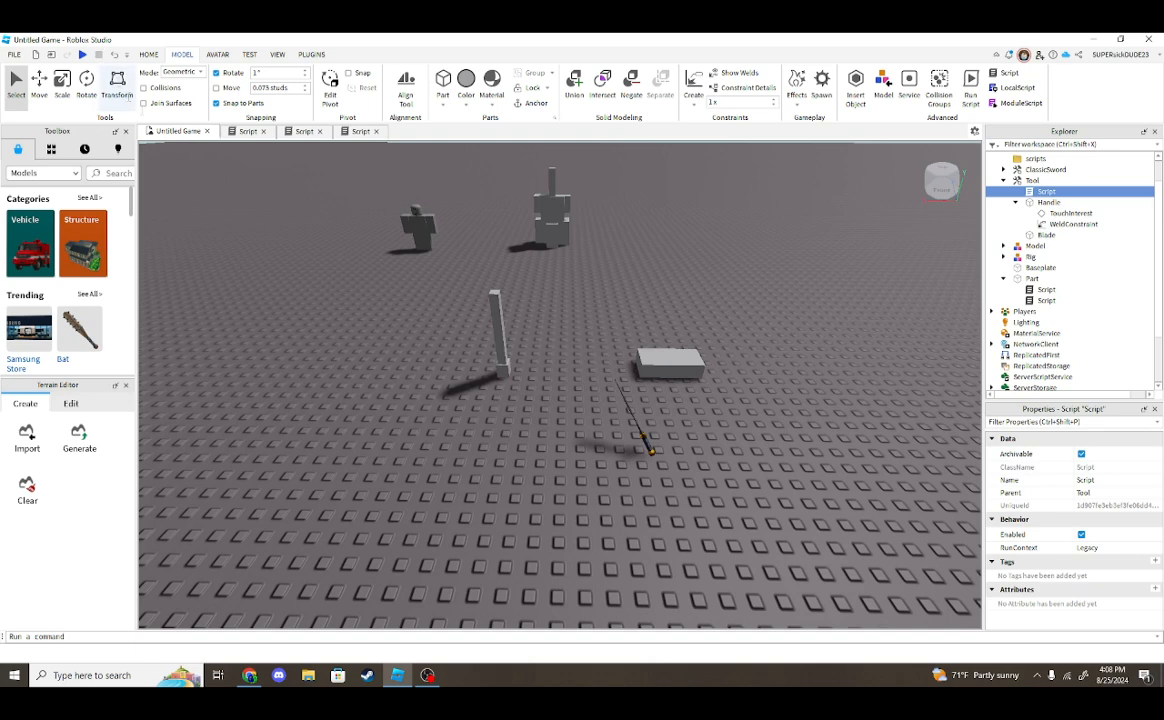
Compare the Equipped and Activated animation scripts stored in the flat Part and return to the 3D view.
left_click(578, 332)
double_click(1045, 300)
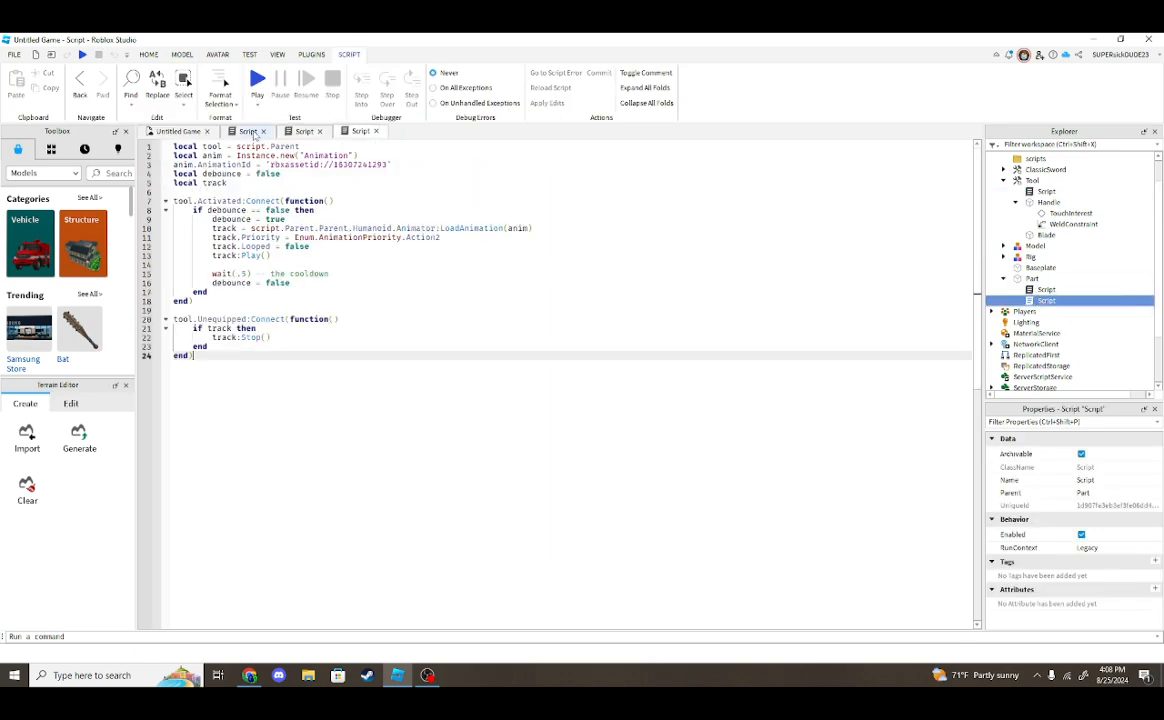
left_click(263, 132)
left_click(256, 132)
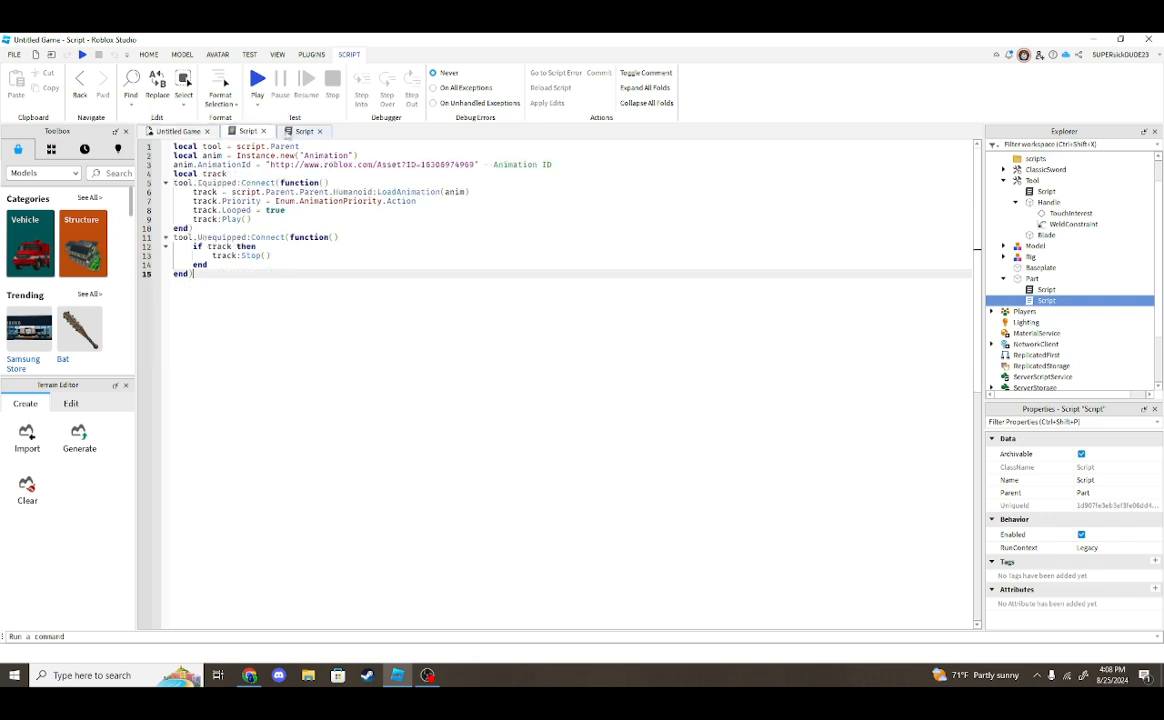
left_click(300, 132)
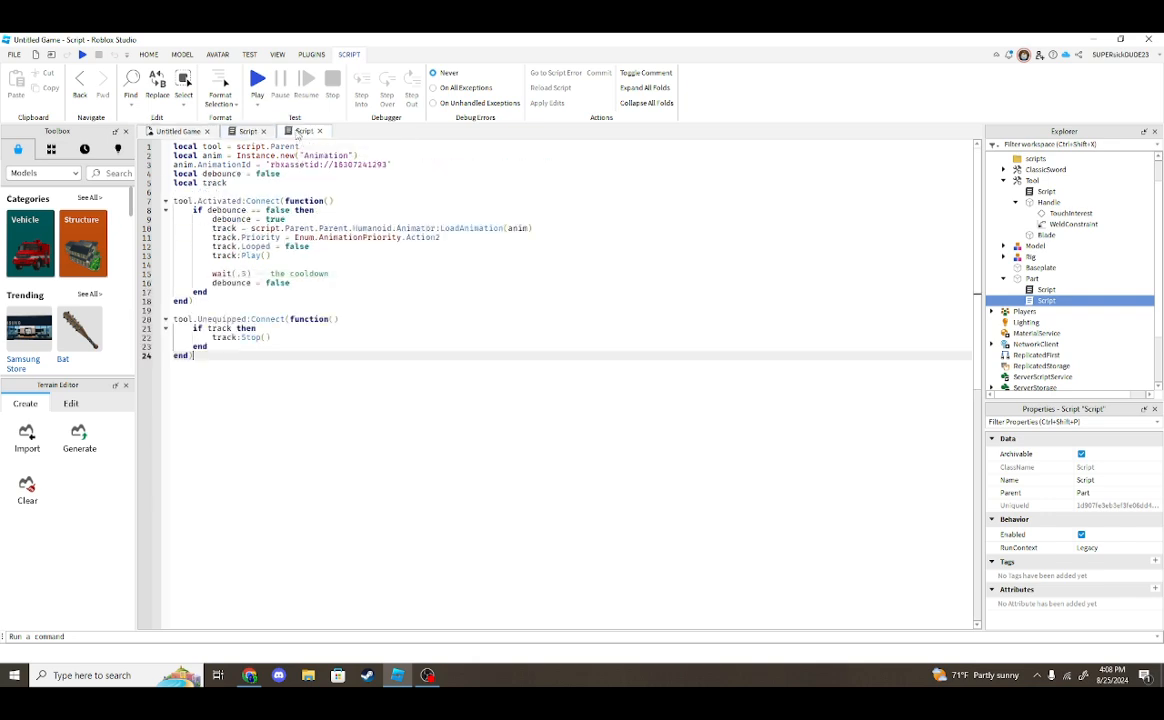
left_click(256, 132)
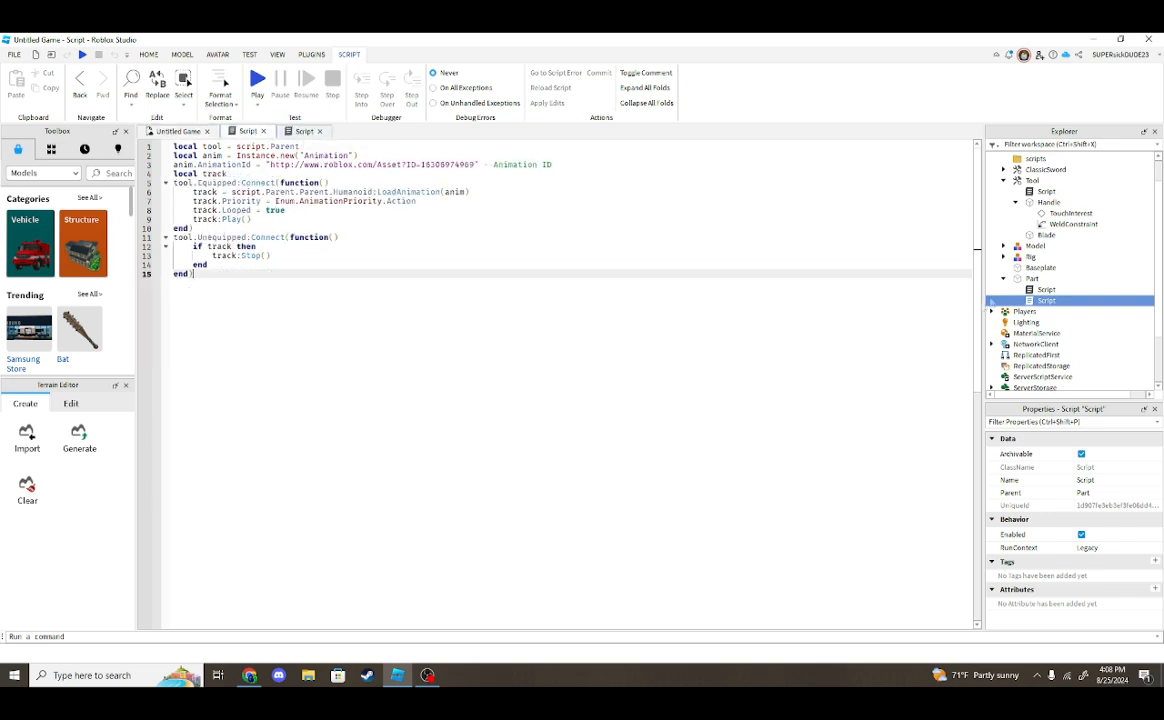
left_click(1060, 289)
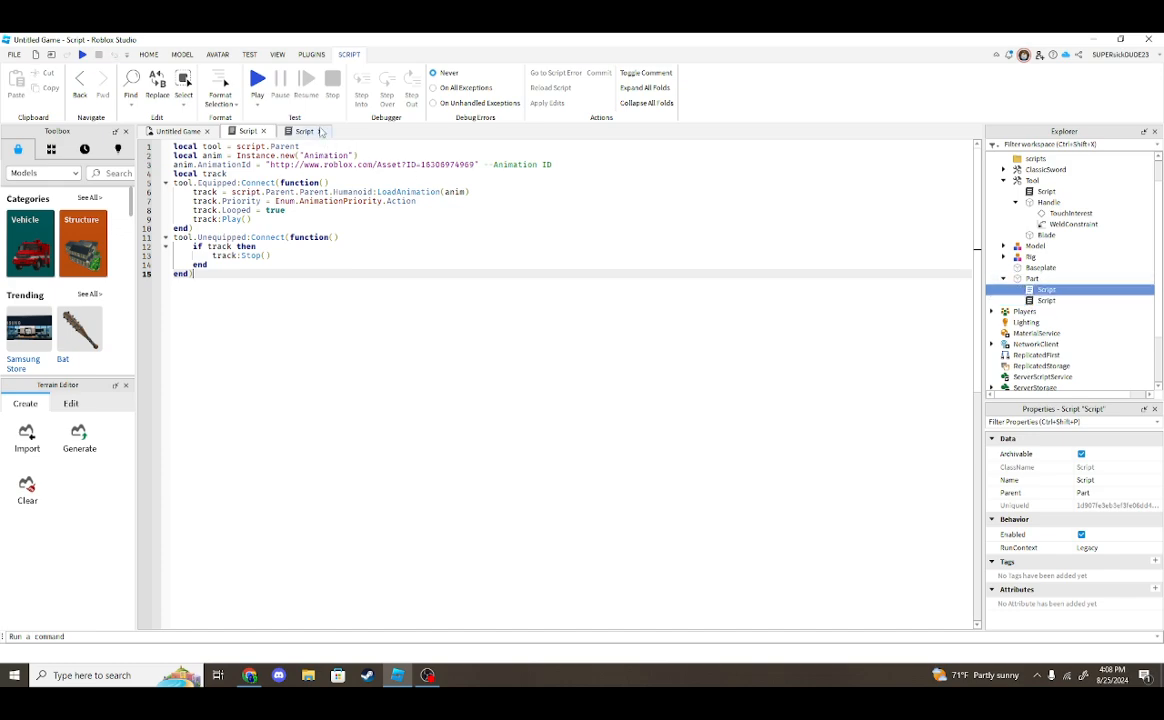
left_click(177, 133)
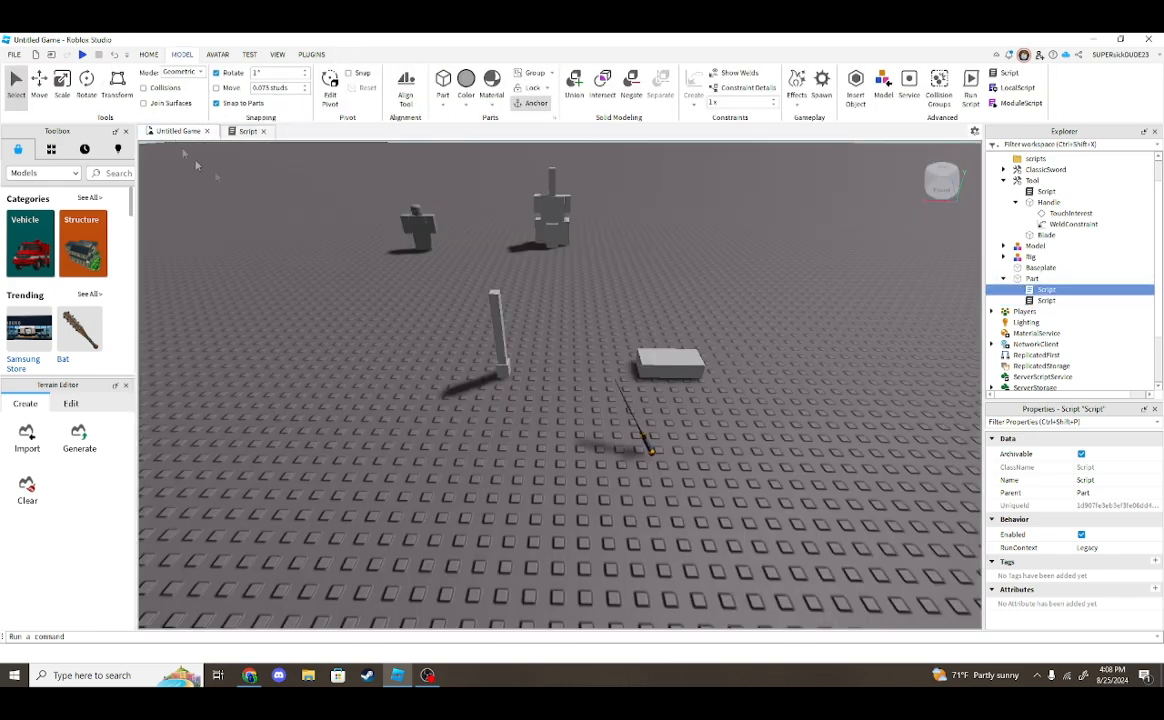
Focus on the Model character and load it as the rig in the Animation Editor.
left_click(551, 213)
right_click_drag(680, 300, 677, 280)
key("f")
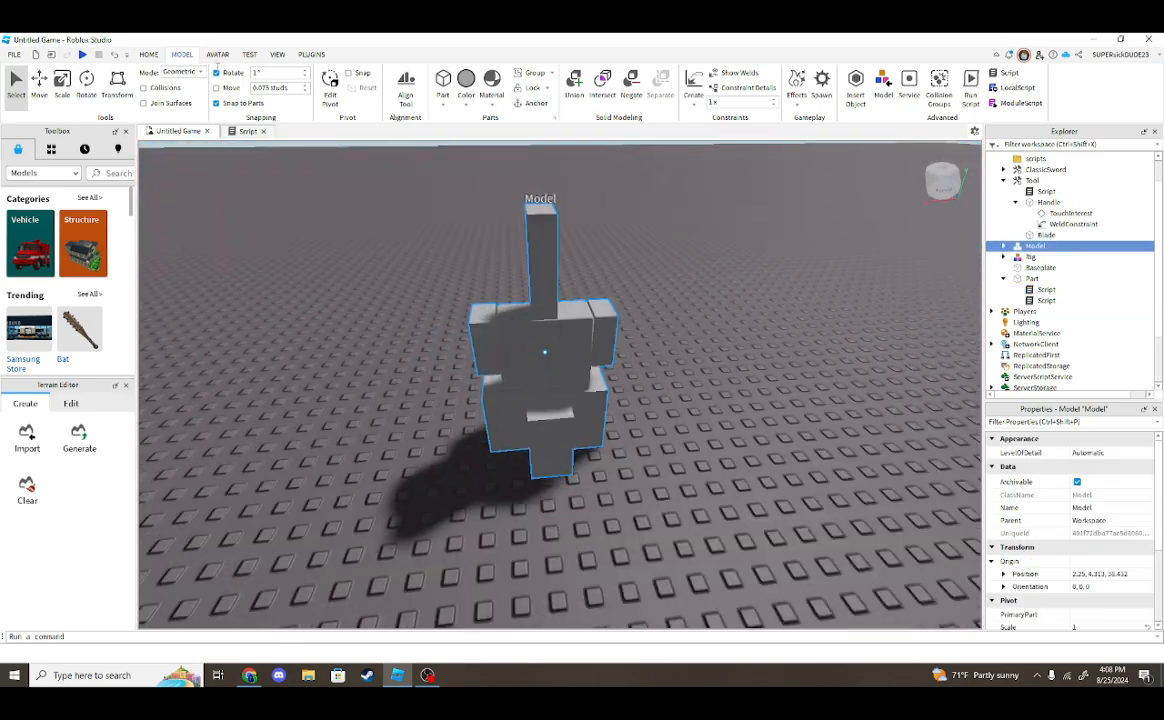
left_click(217, 54)
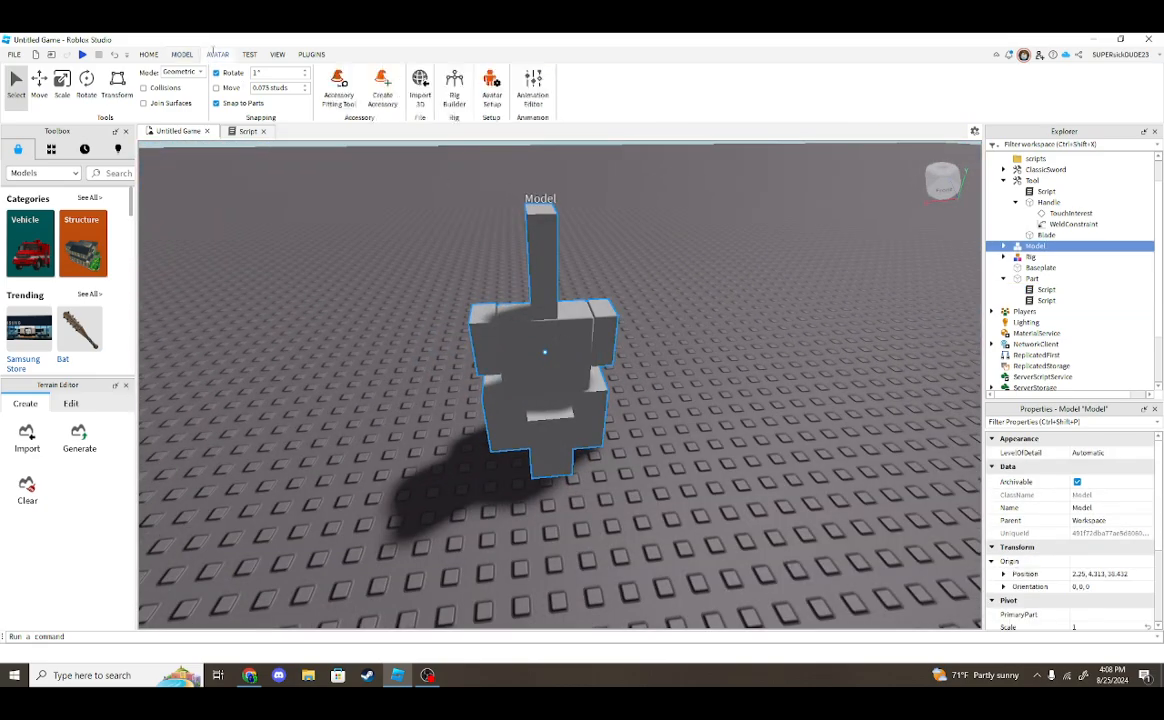
left_click(533, 88)
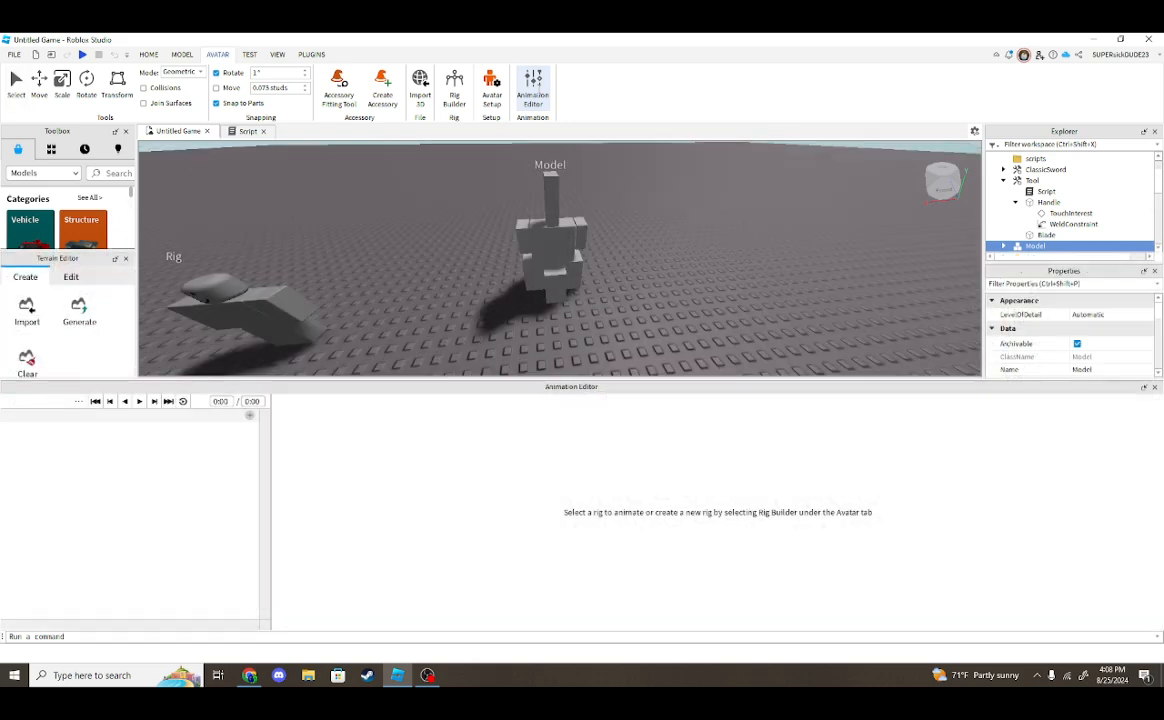
left_click(552, 272)
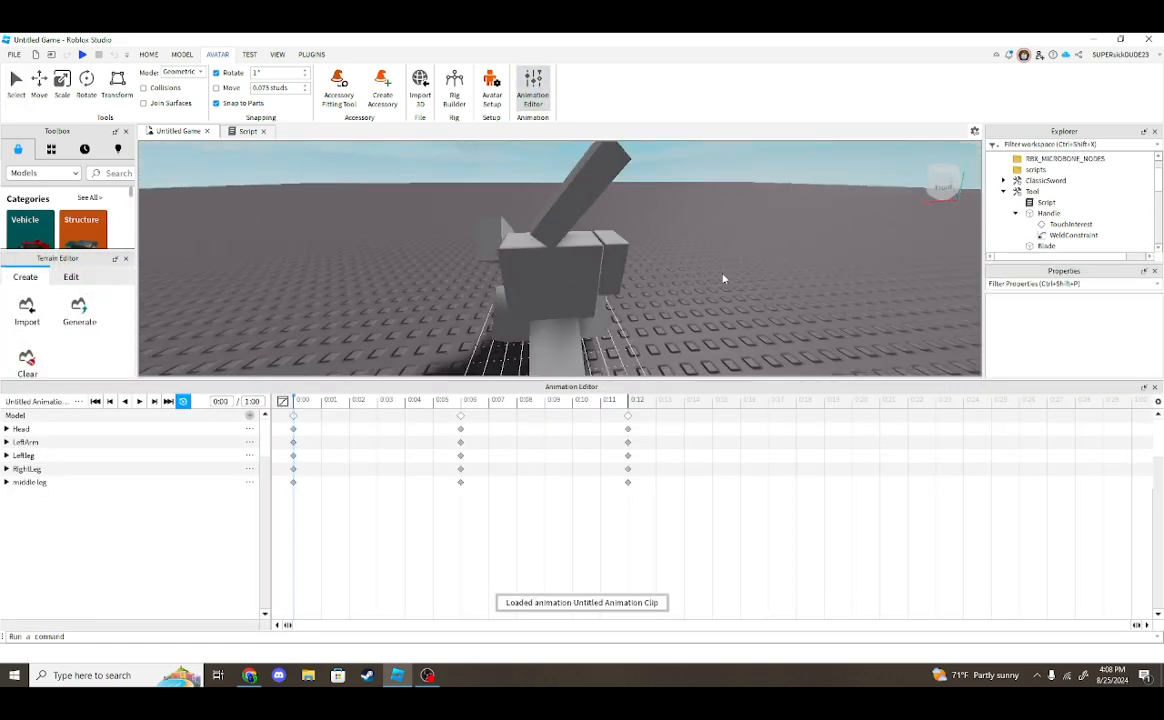
Create a new animation for the Model named Untitled Animation Clip.
left_click(78, 401)
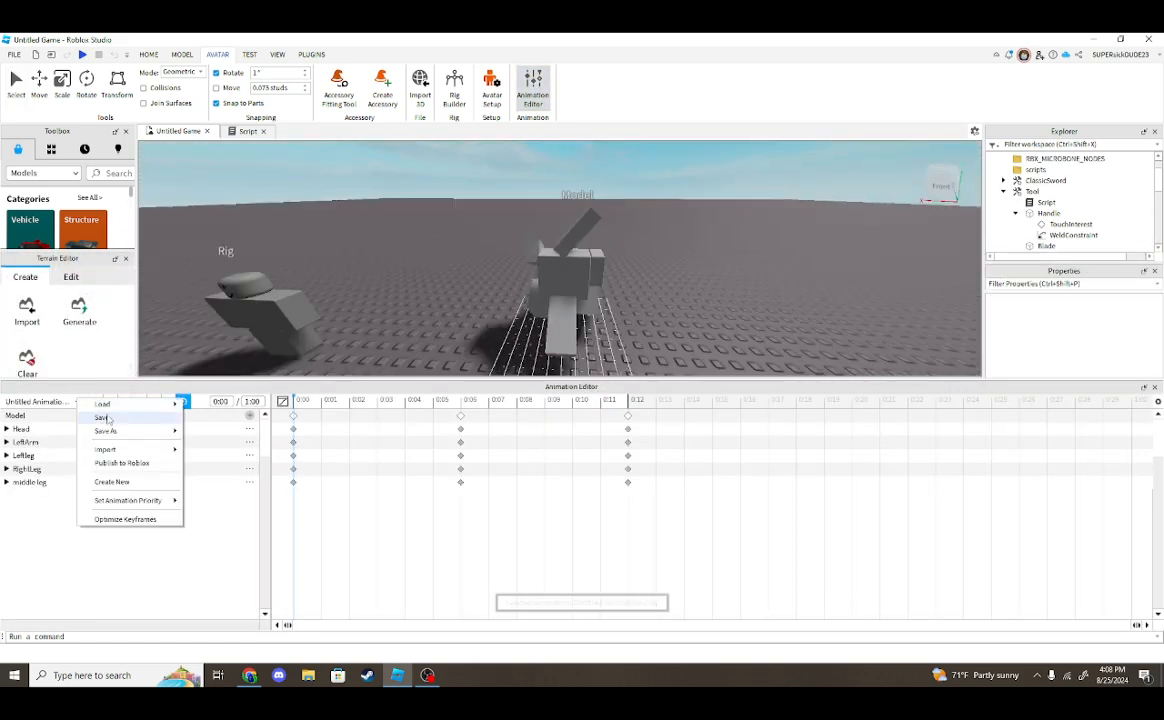
mouse_move(132, 450)
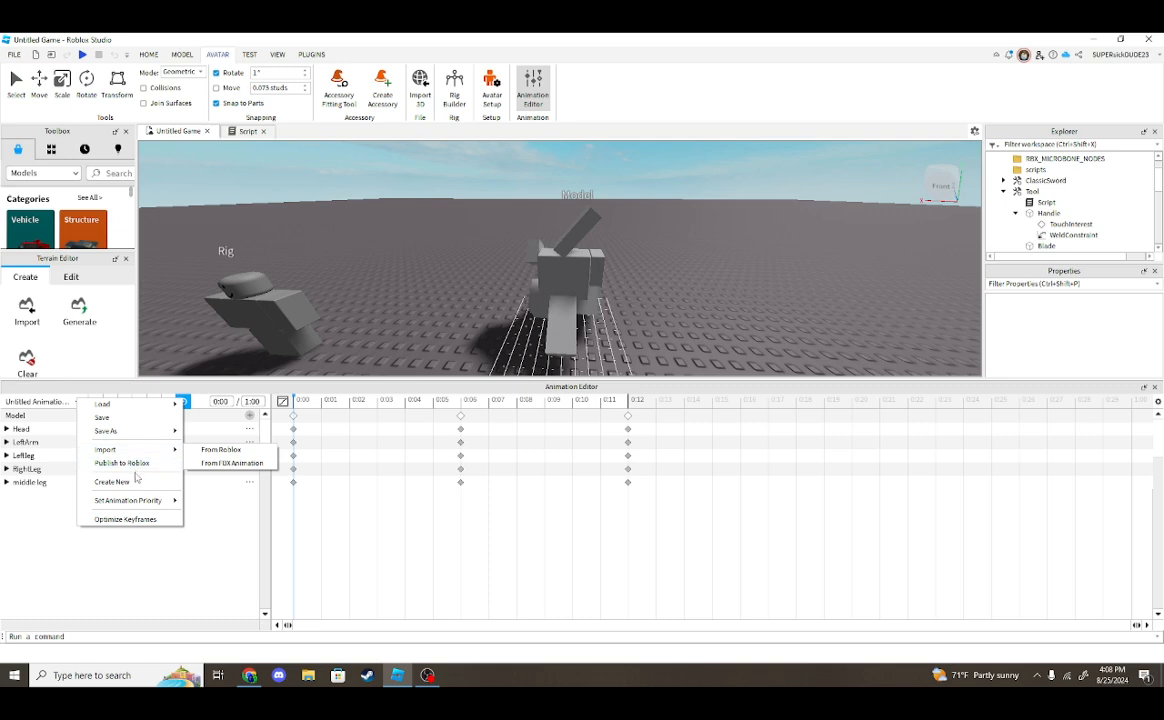
left_click(118, 481)
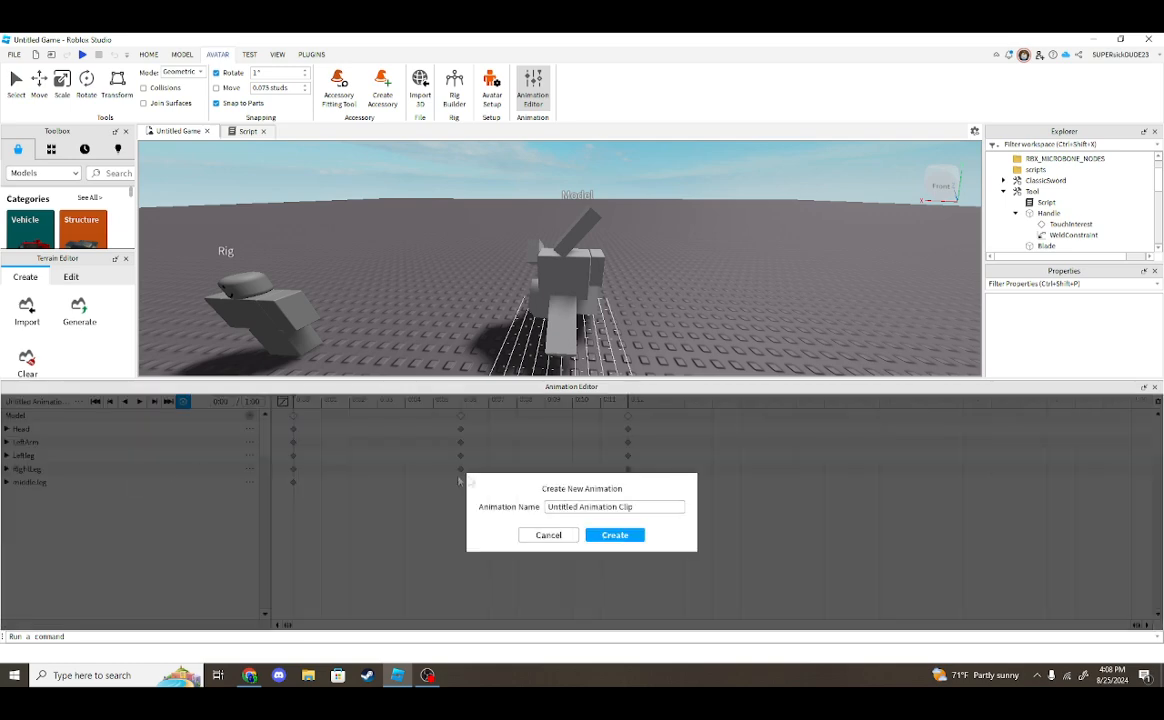
left_click(604, 535)
Examine the Model rig's torso and arm from several distances to see which body parts can be posed.
scroll(632, 290, "up", 5)
left_click(645, 270)
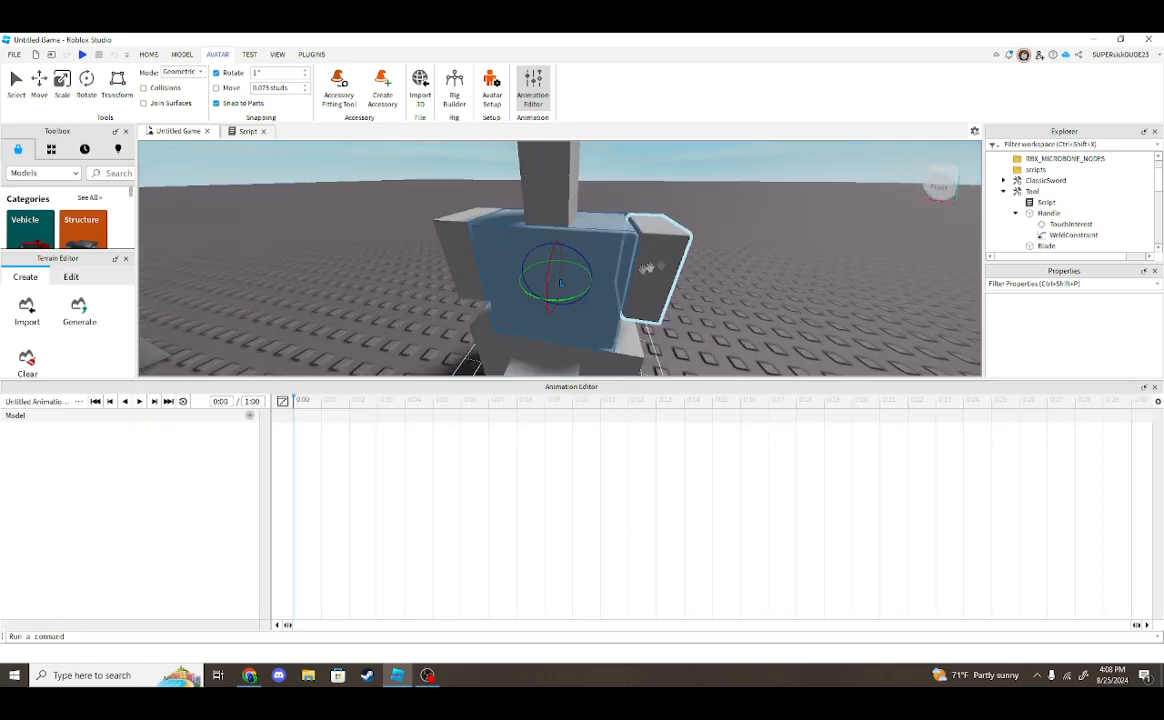
scroll(755, 258, "down", 5)
right_click_drag(761, 257, 761, 257)
key("w")
key("s")
right_click_drag(514, 340, 514, 340)
key("w")
key("s")
scroll(577, 304, "up", 5)
scroll(577, 304, "down", 5)
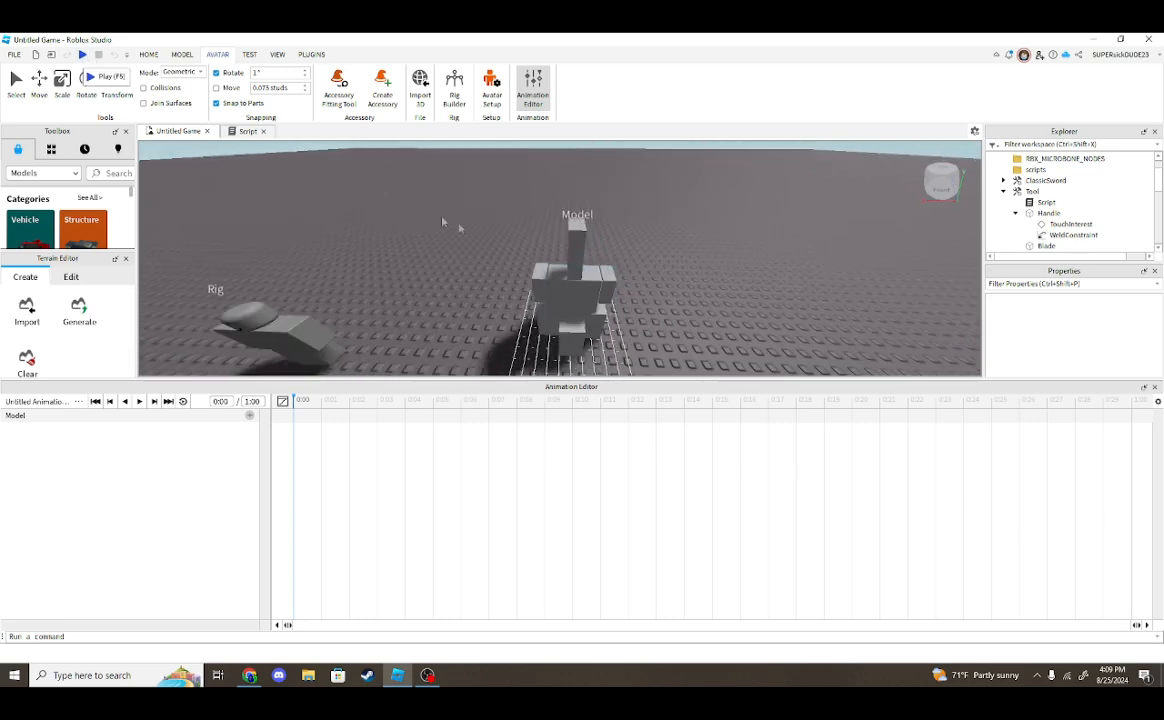
right_click(624, 283)
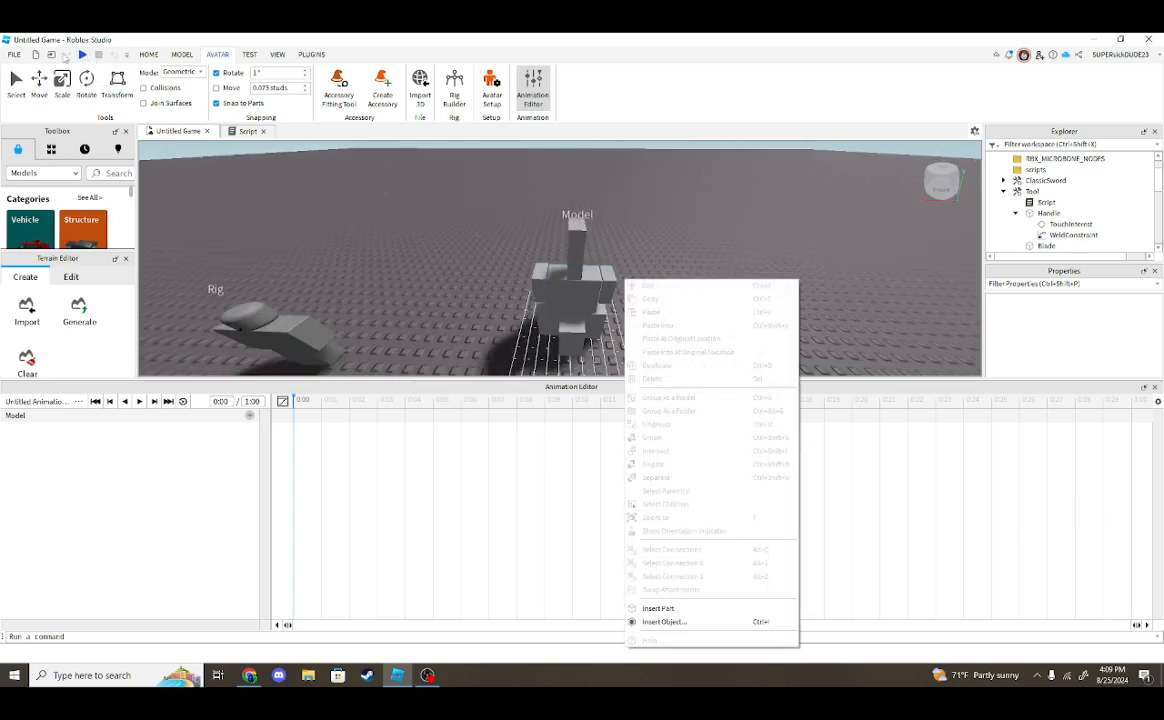
left_click(83, 55)
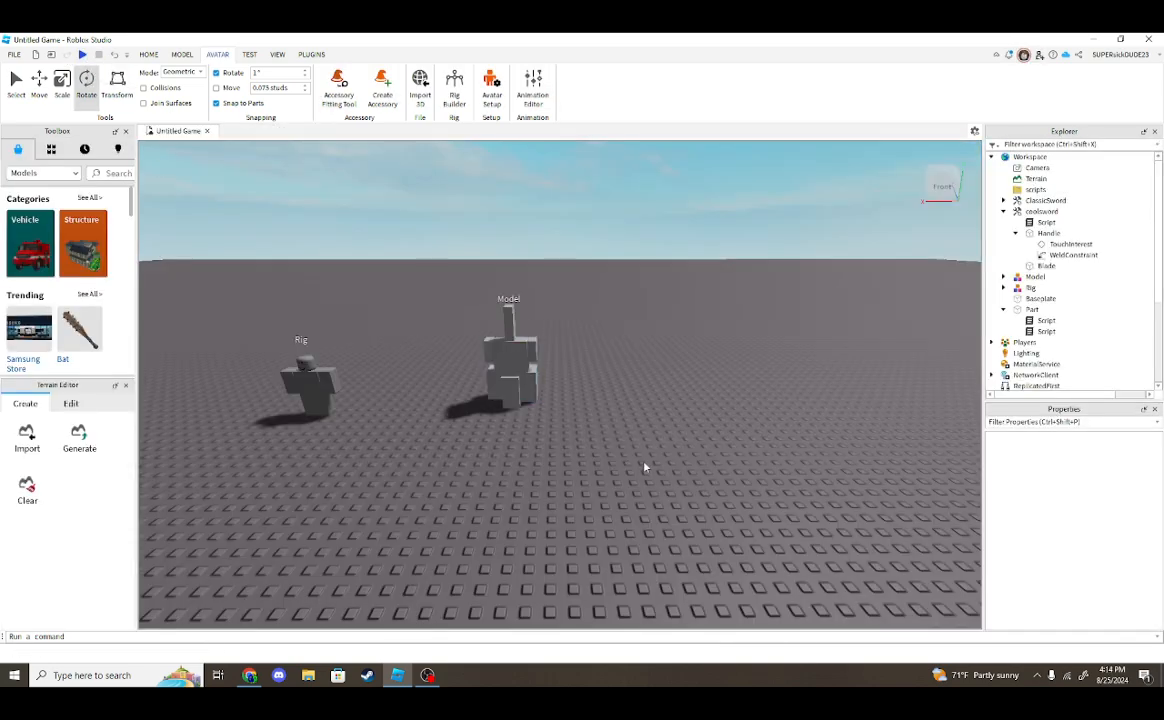
Select the Model character beside the Rig and frame it in the 3D view.
left_click(493, 354)
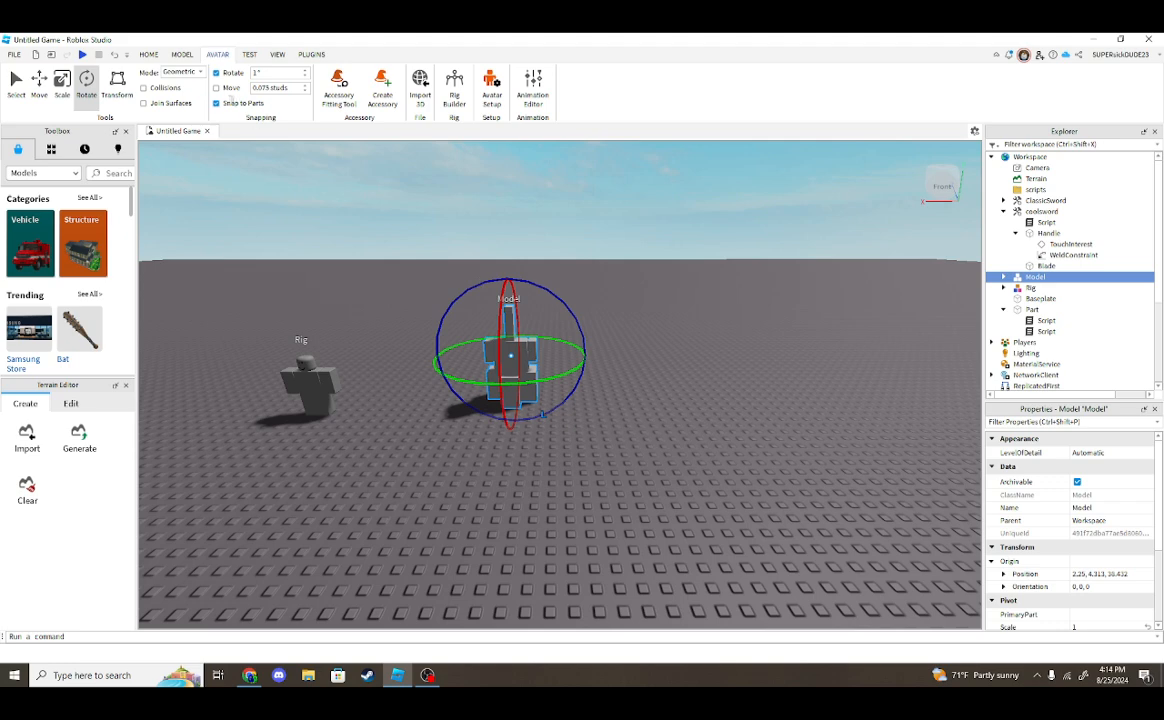
left_click(182, 54)
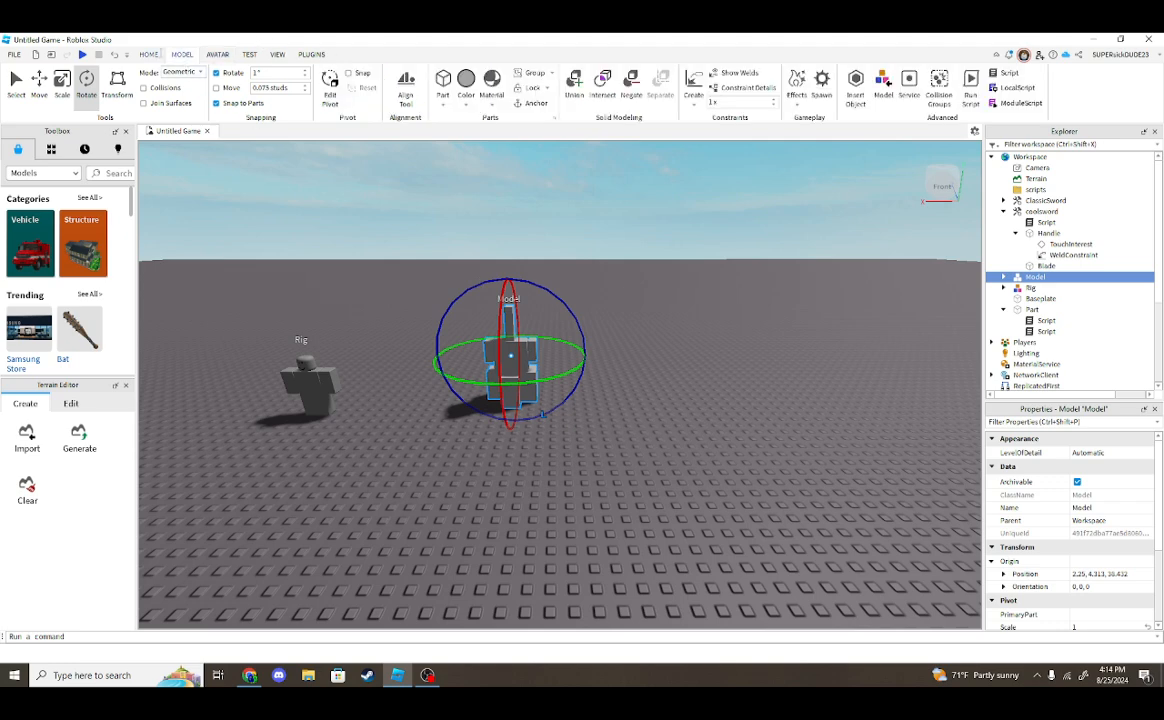
left_click(148, 54)
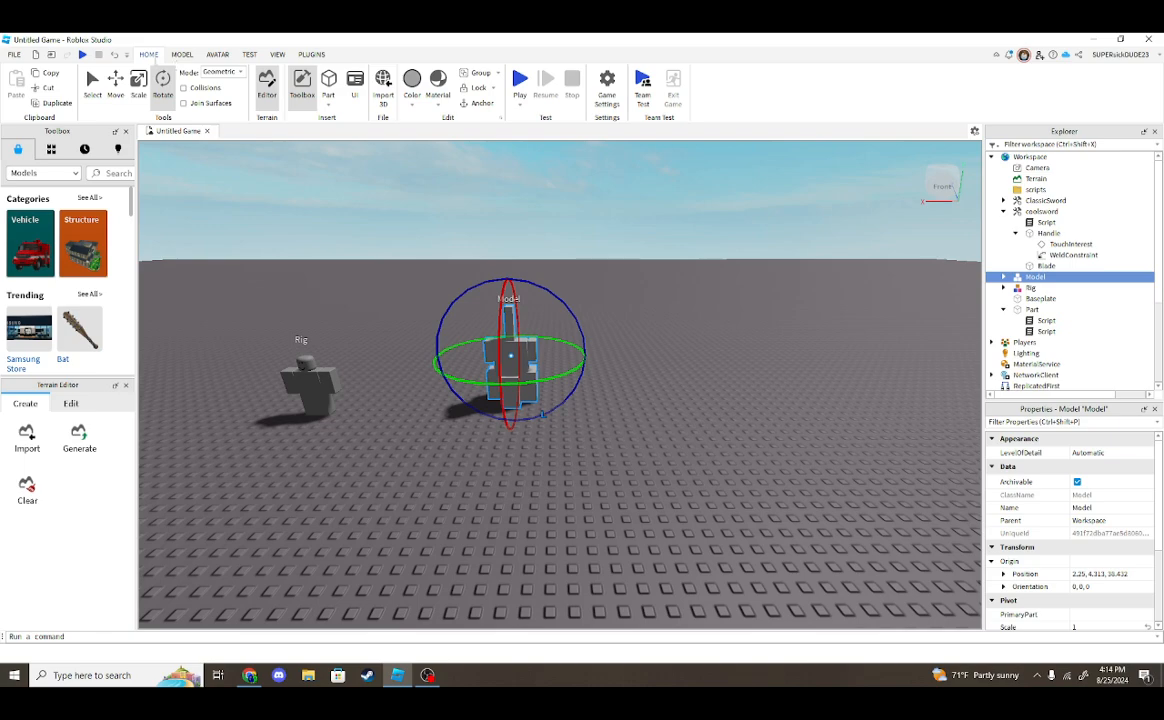
left_click(618, 346)
right_click_drag(626, 382, 627, 384)
key("w")
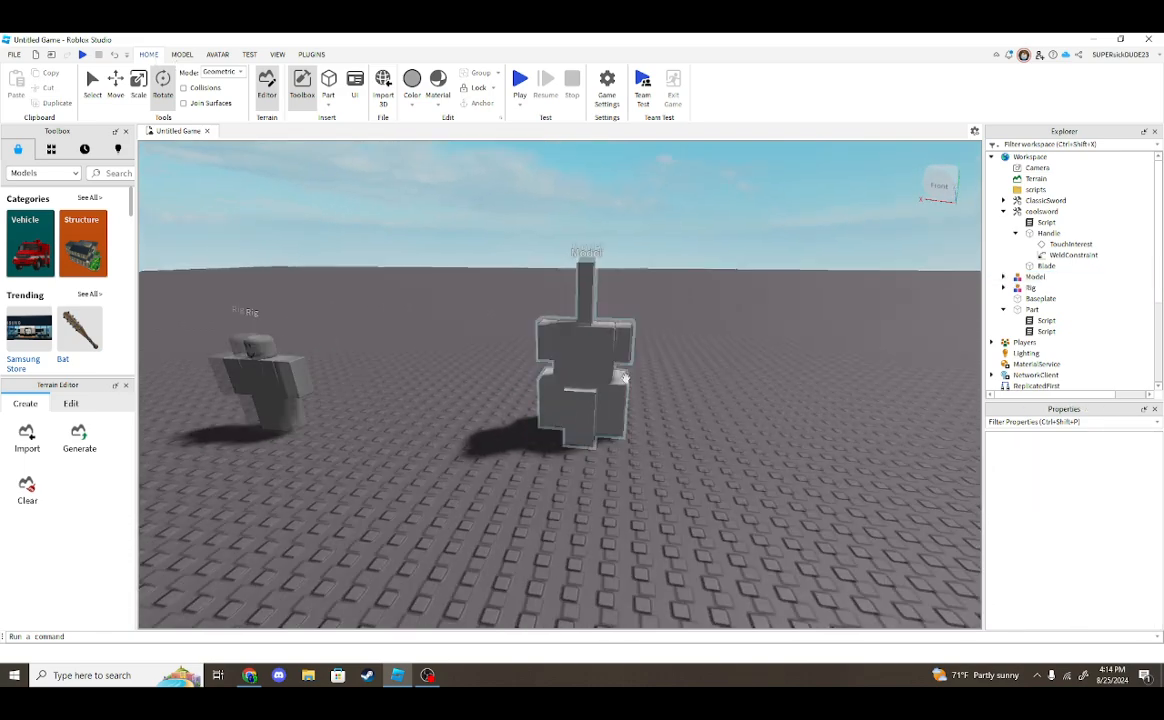
left_click(627, 383)
key("f")
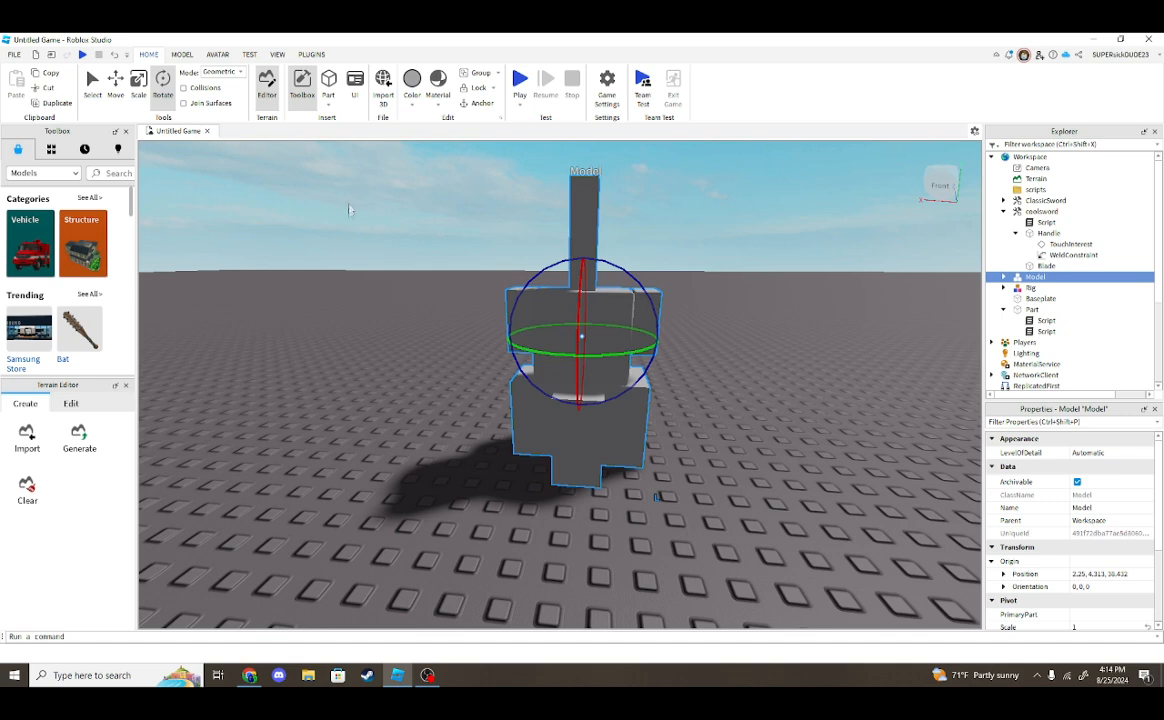
Examine the objects stored directly inside the Model and collapse it again.
left_click(1004, 276)
scroll(1020, 270, "down", 1)
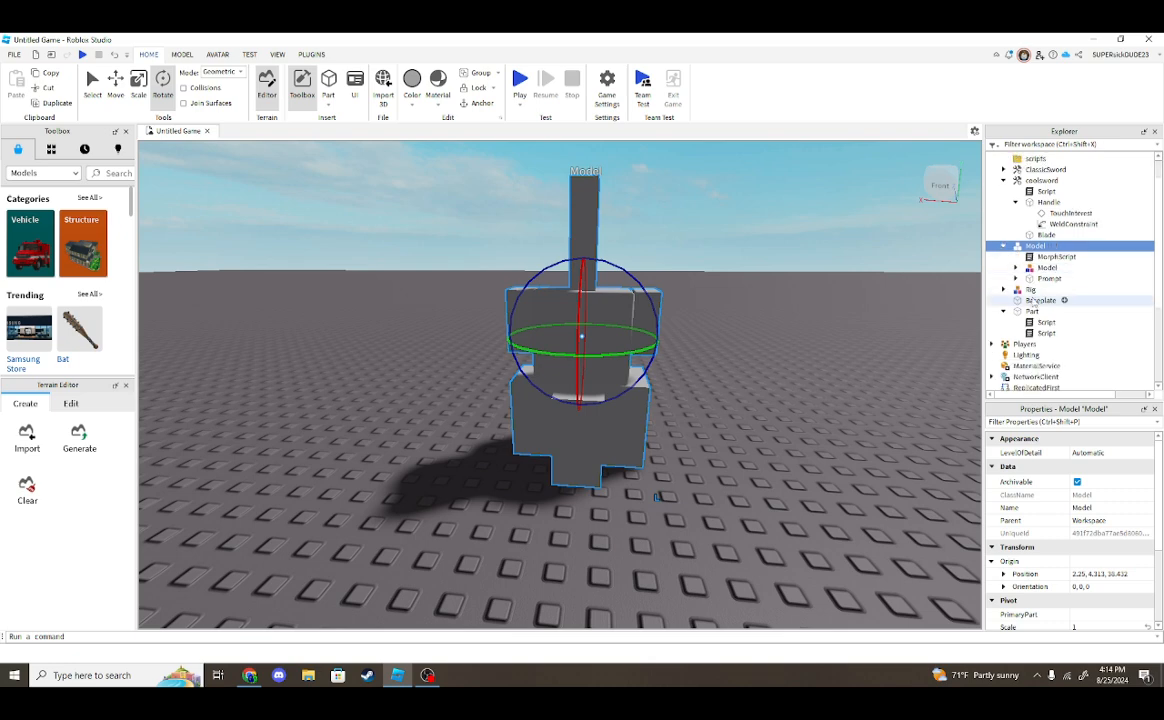
scroll(1020, 268, "up", 1)
left_click(1022, 266)
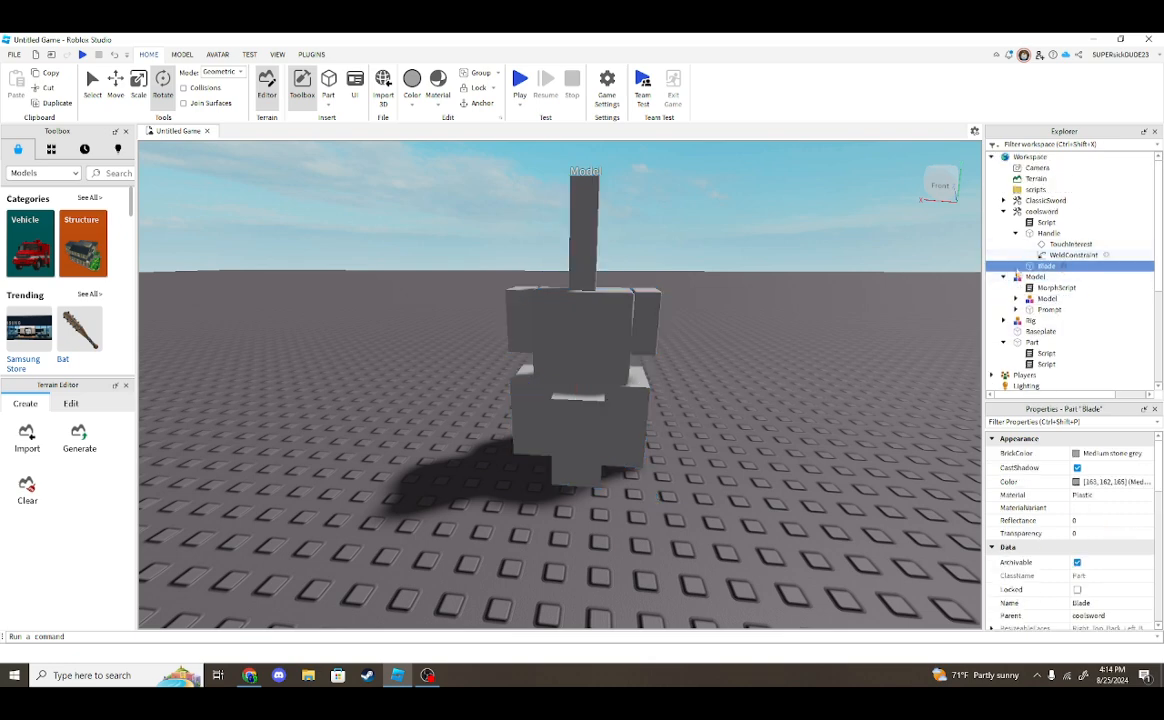
left_click(1004, 276)
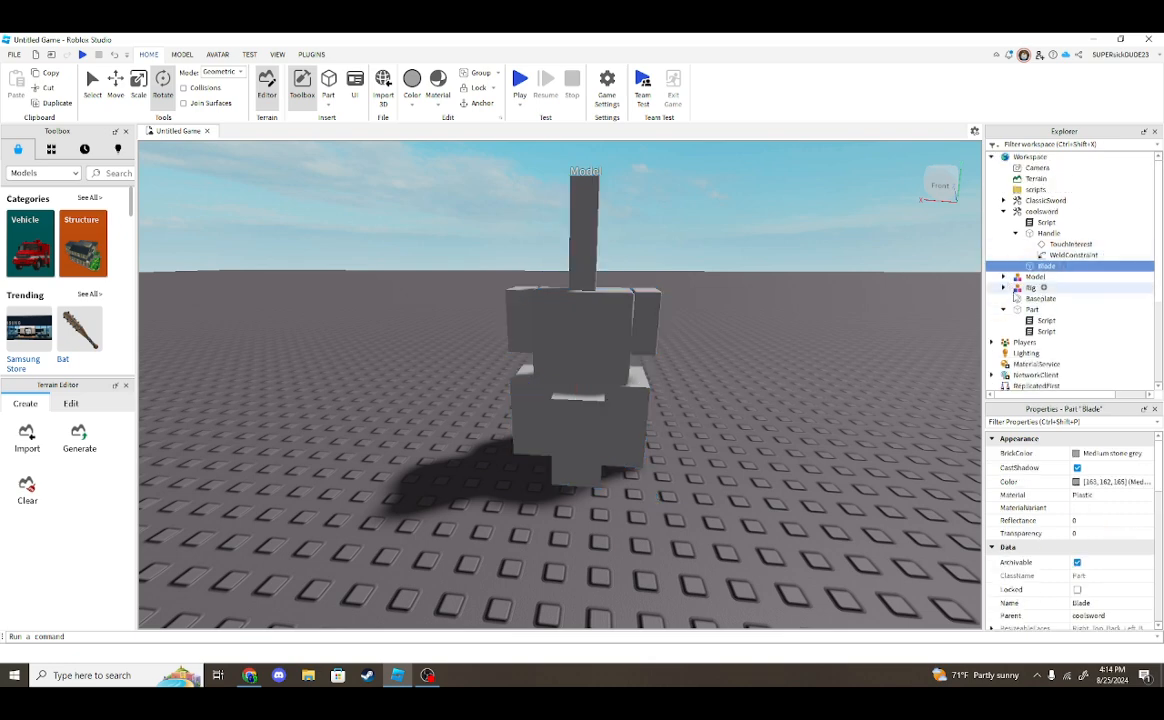
left_click(1004, 277)
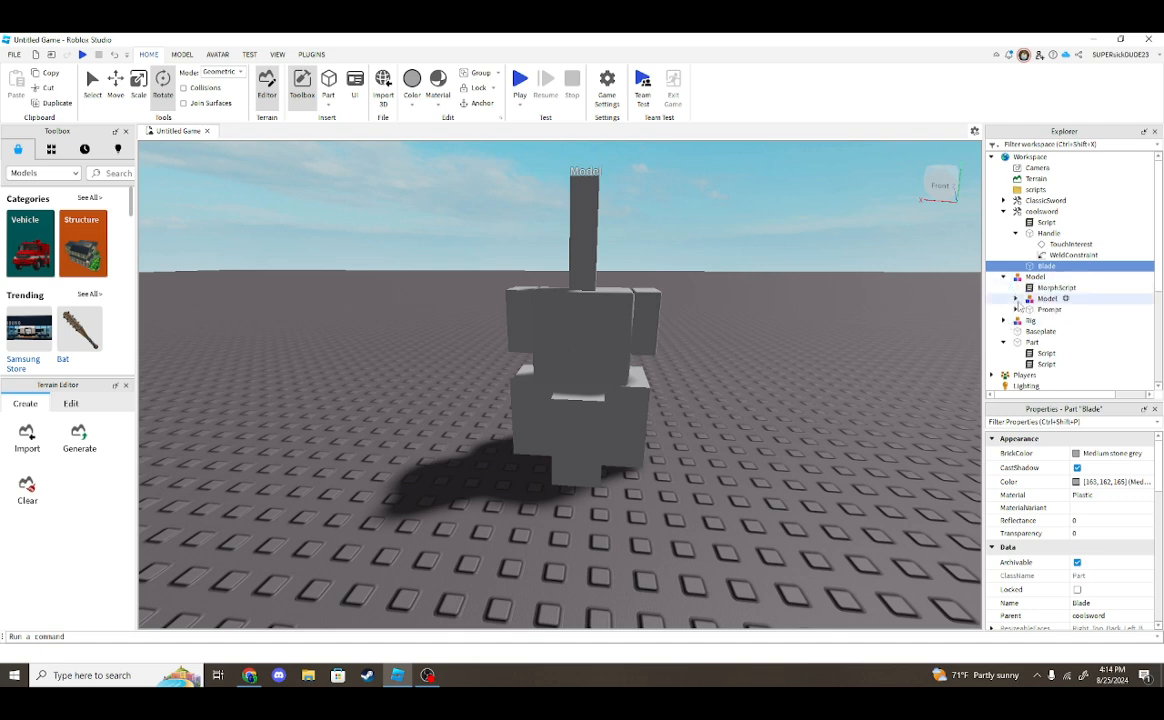
left_click(1004, 277)
Expand the Rig's contents and select its Right Arm part.
left_click(1004, 287)
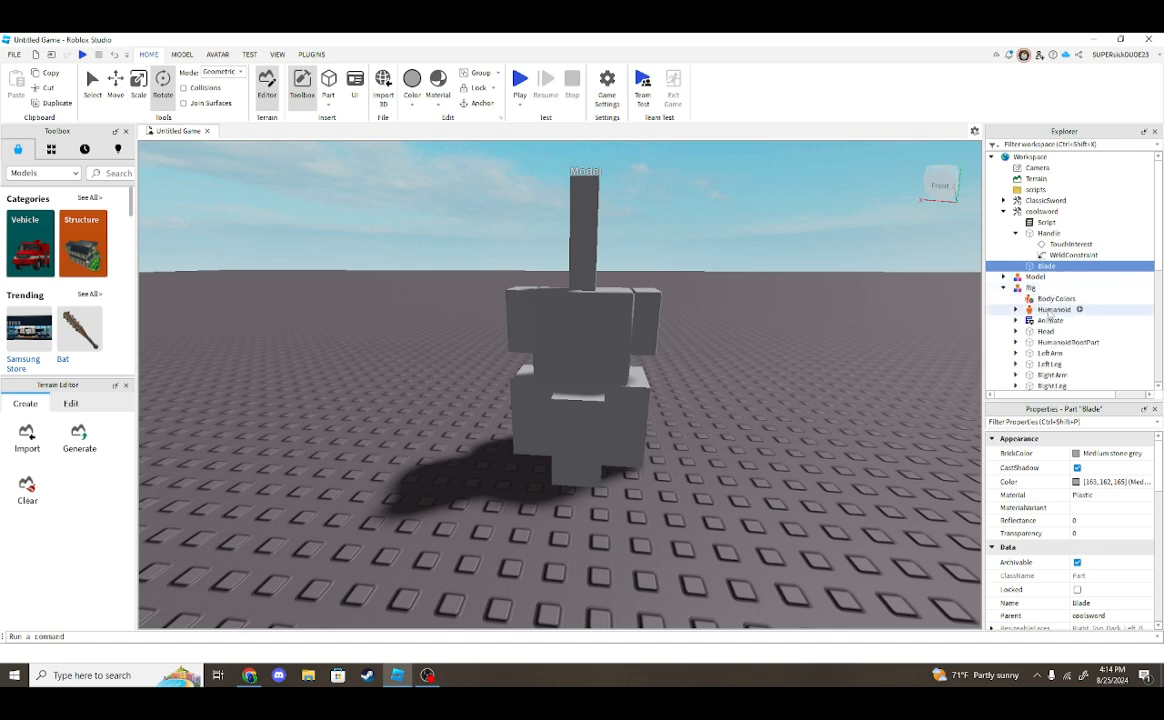
scroll(1050, 330, "down", 1)
left_click(1053, 344)
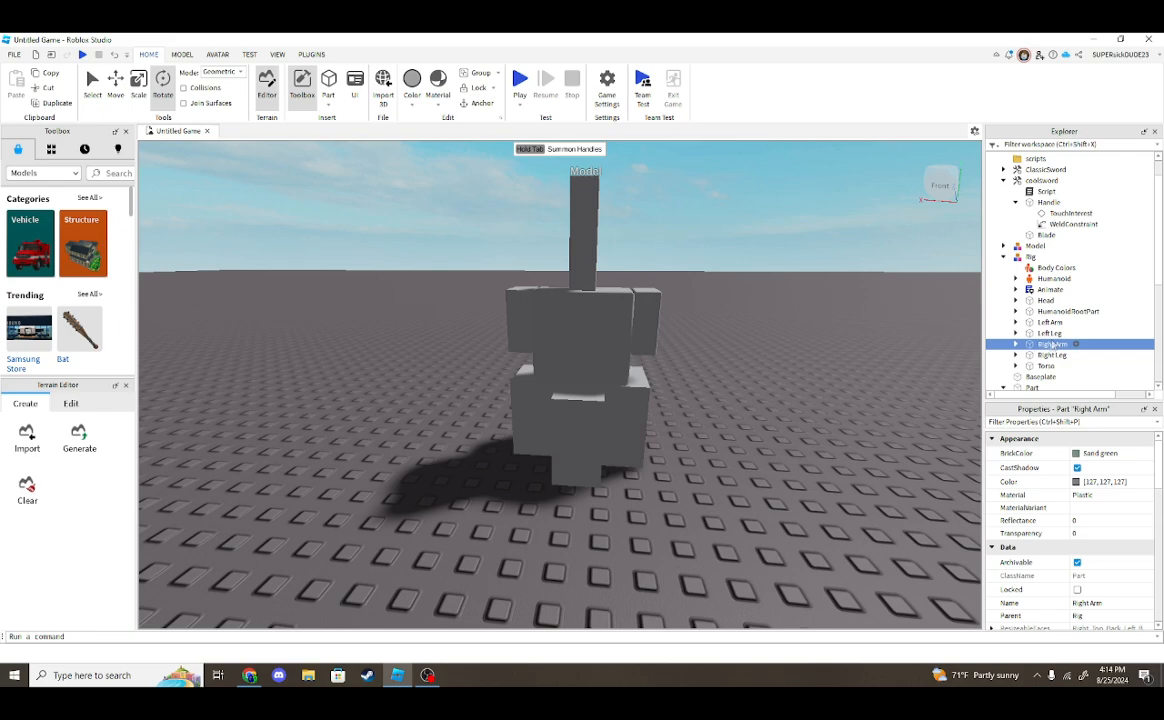
Reselect the Model, collapse the Rig and expand the nested Model to examine its body part names.
right_click_drag(760, 350, 767, 344)
left_click(711, 350)
key("f")
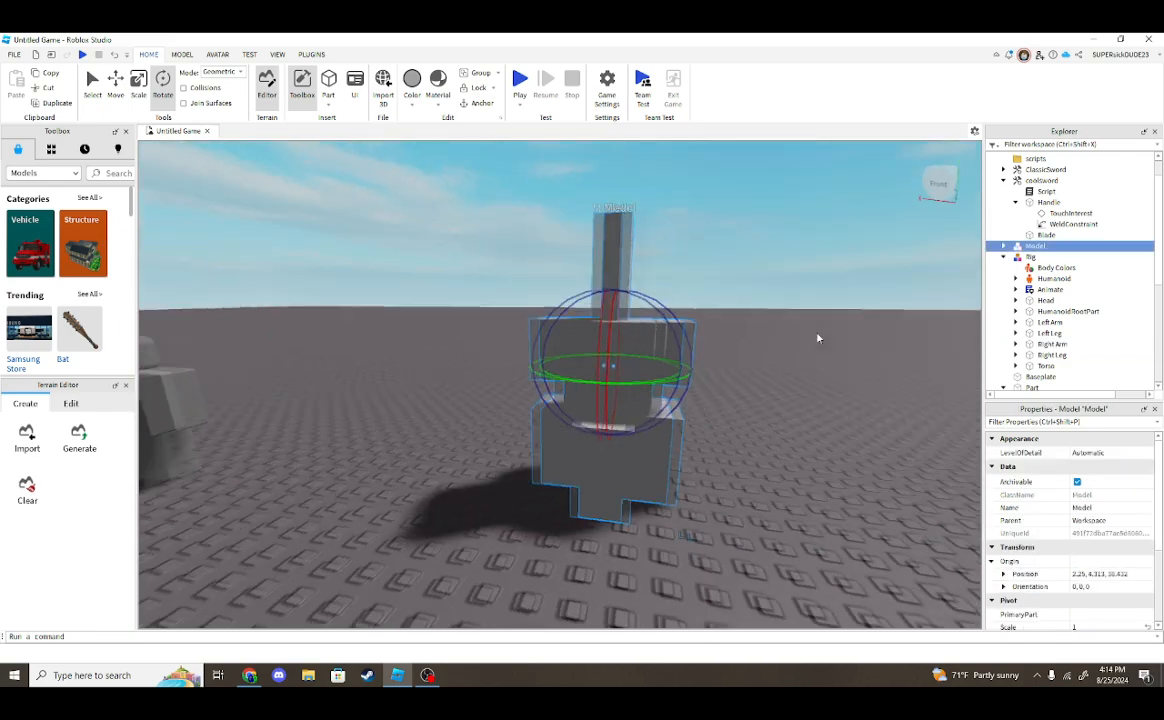
left_click(1004, 257)
left_click(1004, 246)
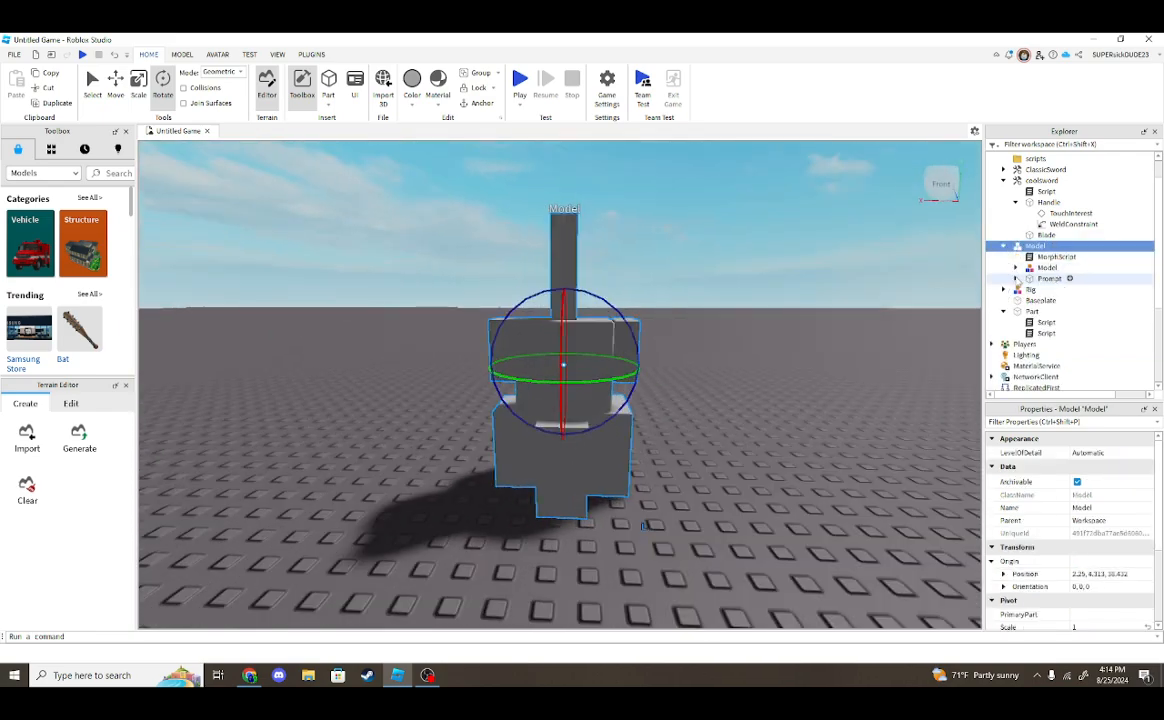
left_click(1015, 268)
scroll(1050, 300, "down", 1)
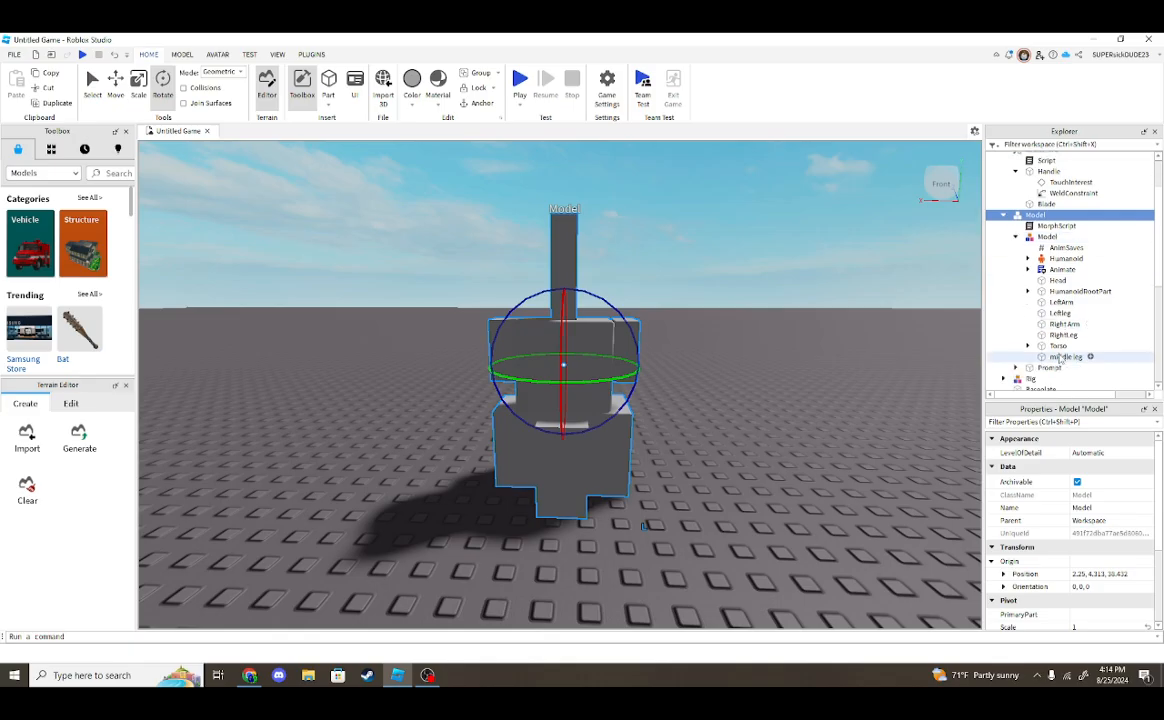
Start a playtest of the place and stop it again.
left_click(1058, 325)
right_click_drag(731, 397, 731, 397)
left_click(731, 397)
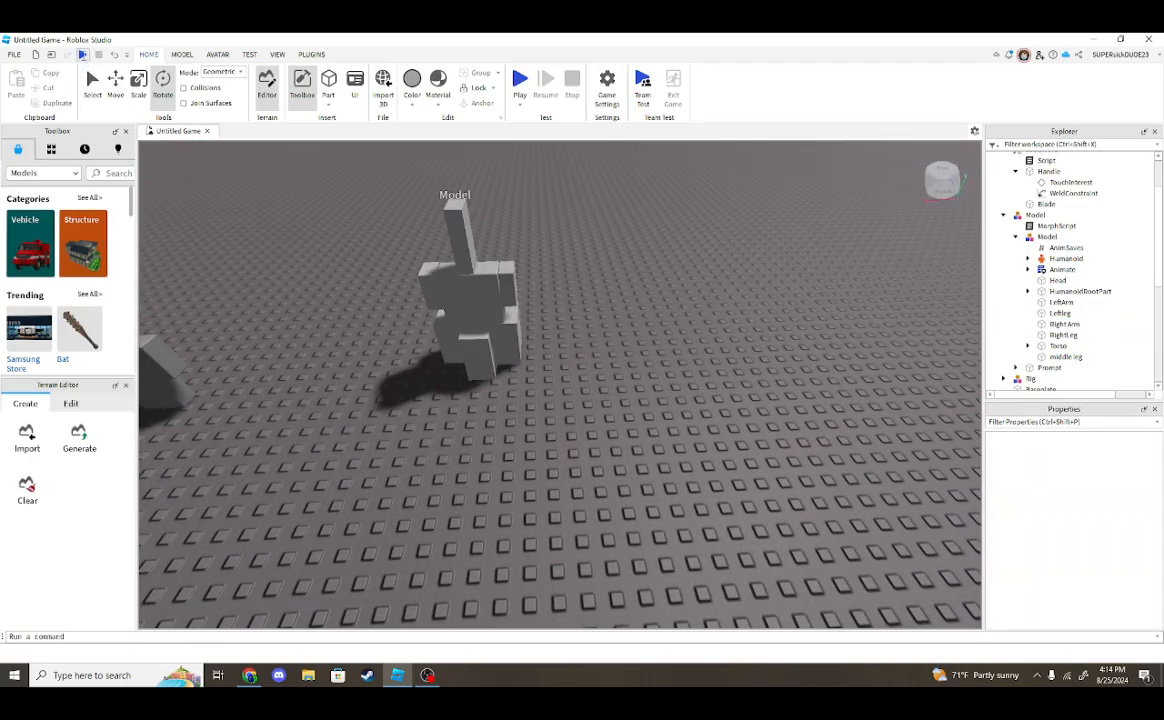
left_click(82, 54)
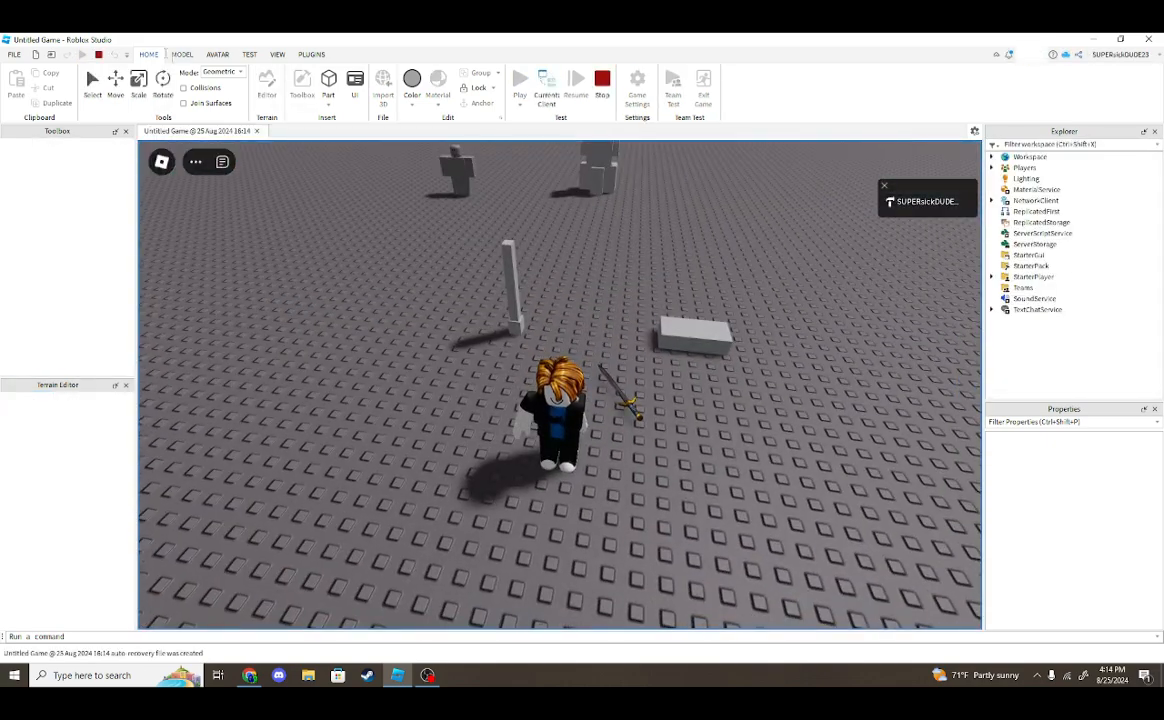
key("shift+F5")
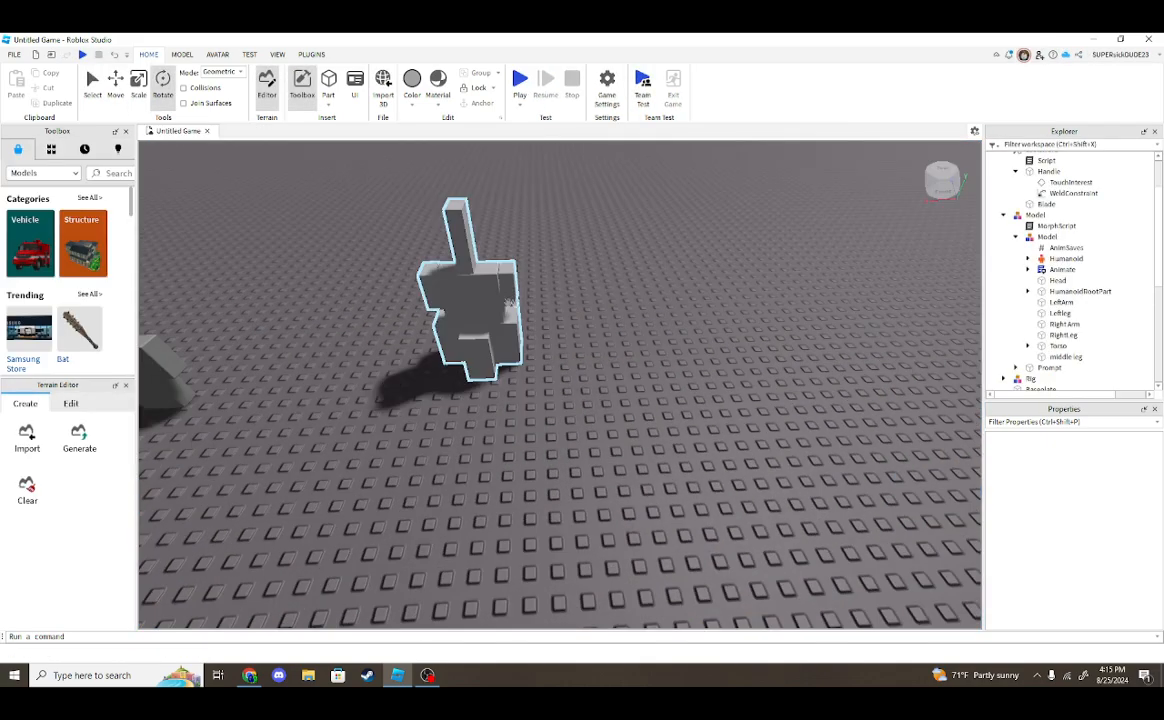
Frame the Model character in the 3D view and select its Right Arm part.
left_click(475, 301)
right_click_drag(688, 331, 689, 333)
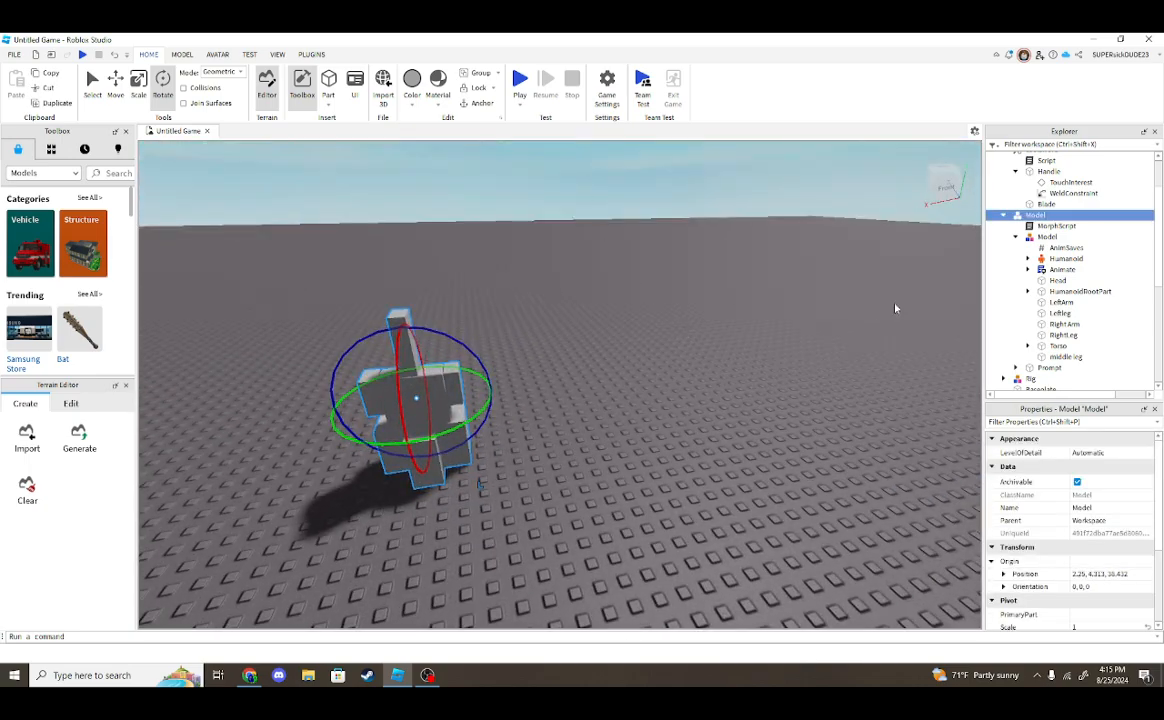
right_click_drag(910, 312, 912, 314)
key("s")
left_click(1060, 324)
left_click(696, 426)
right_click_drag(696, 426, 696, 427)
key("w")
key("w")
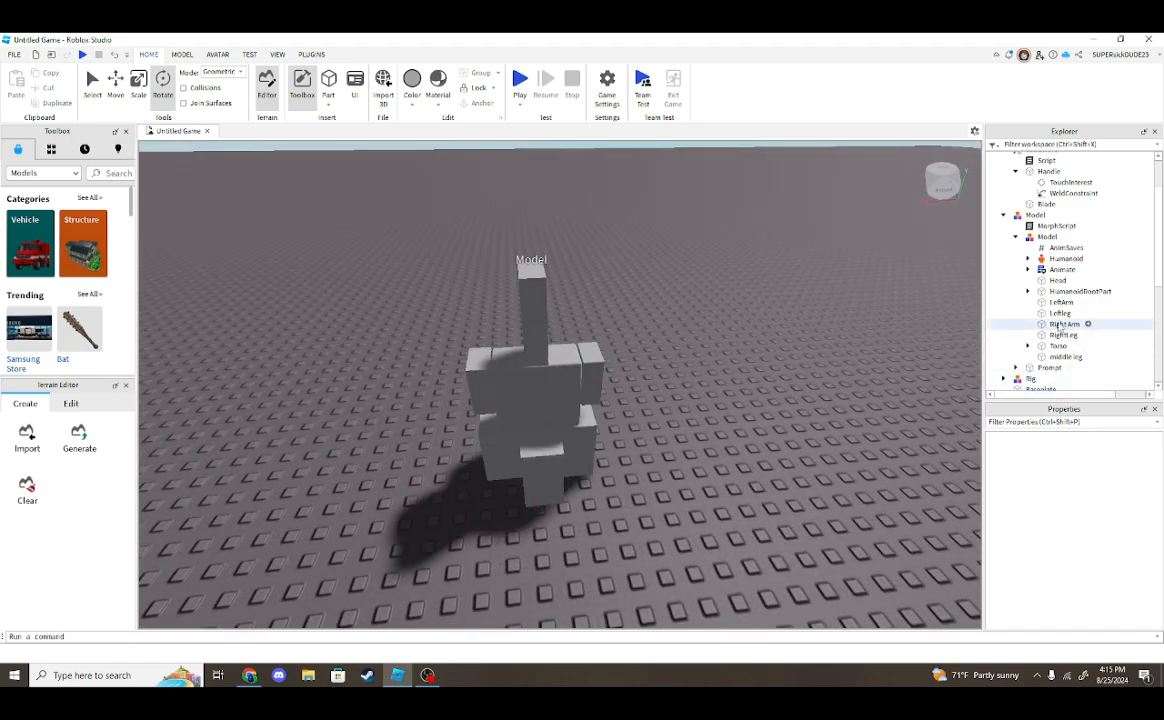
left_click(1059, 325)
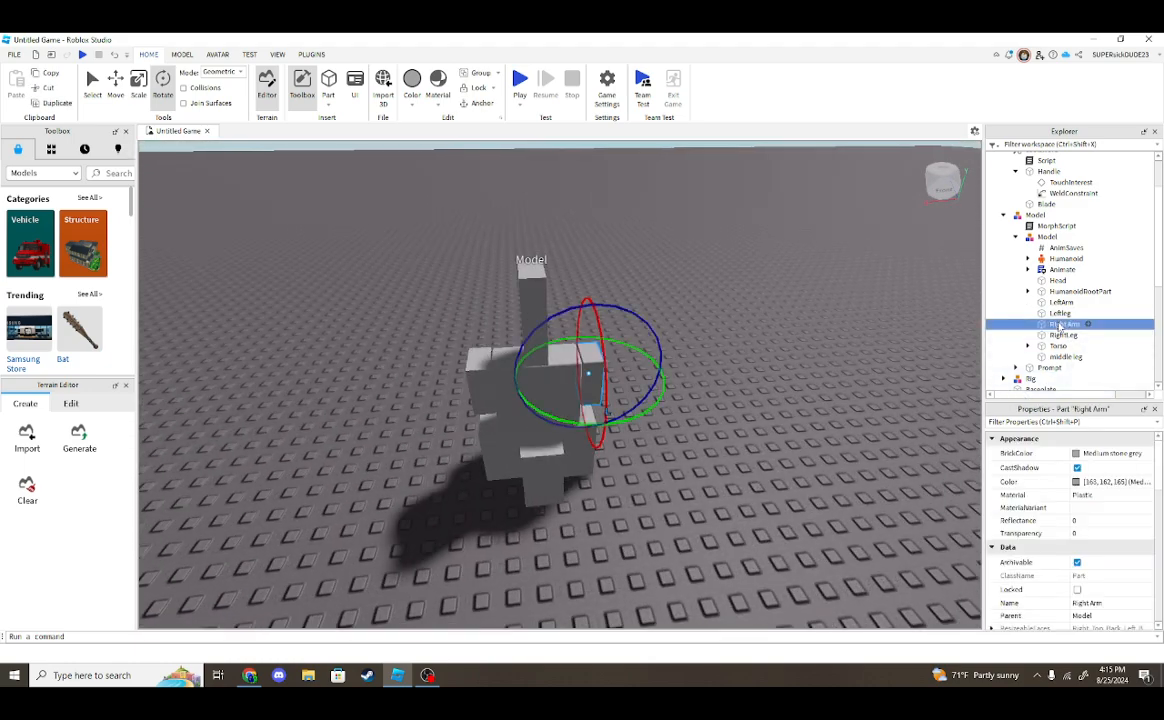
Open the Animation Editor with an untitled animation for the Model character.
left_click(311, 55)
left_click(148, 54)
left_click(278, 55)
left_click(249, 55)
left_click(220, 56)
left_click(194, 53)
left_click(215, 54)
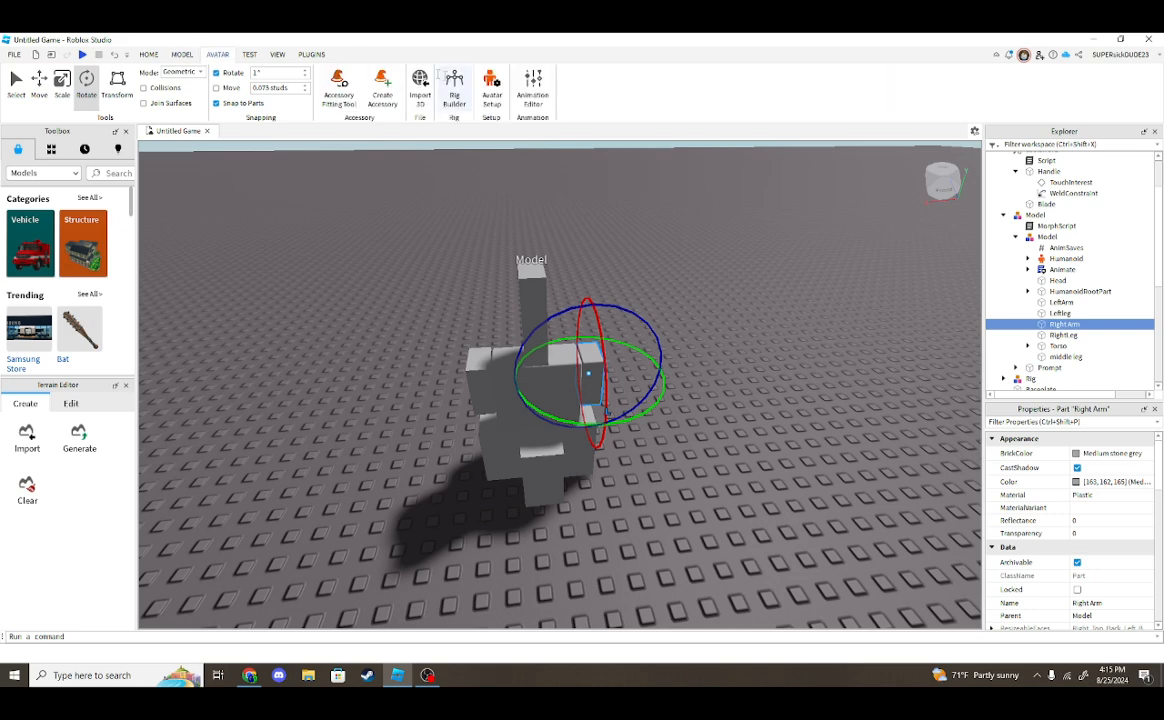
left_click(530, 86)
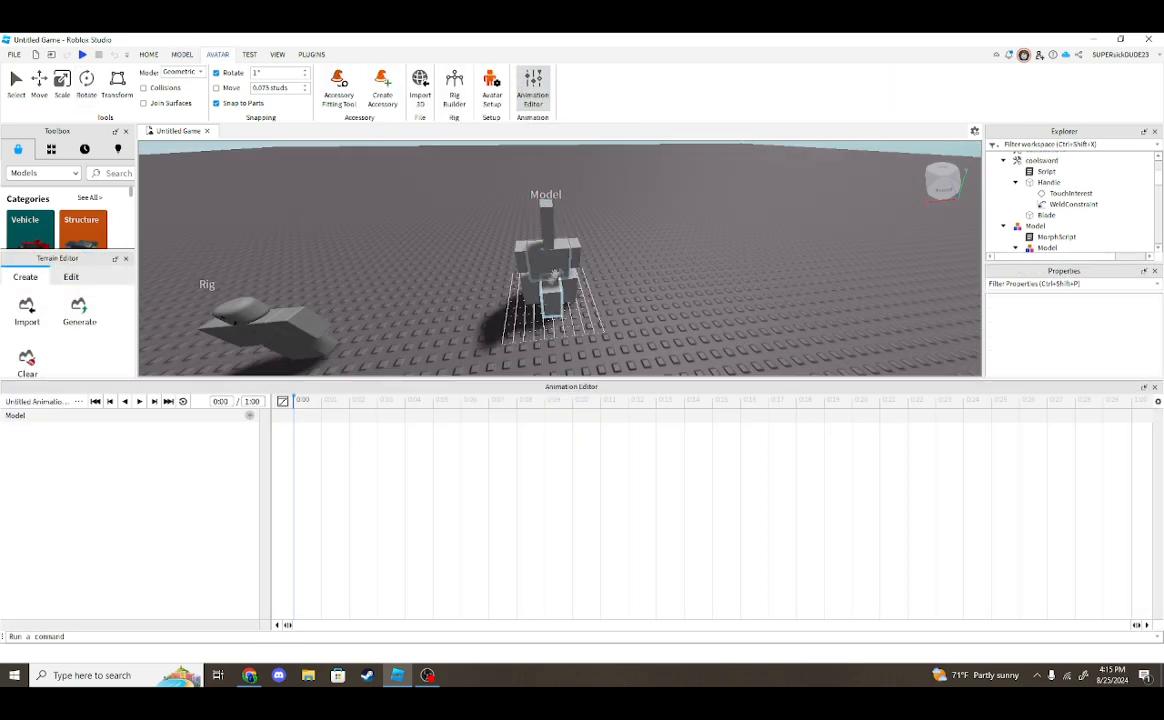
Examine the Model character up close and check its body parts in the object hierarchy.
left_click(579, 259)
scroll(597, 246, "up", 3)
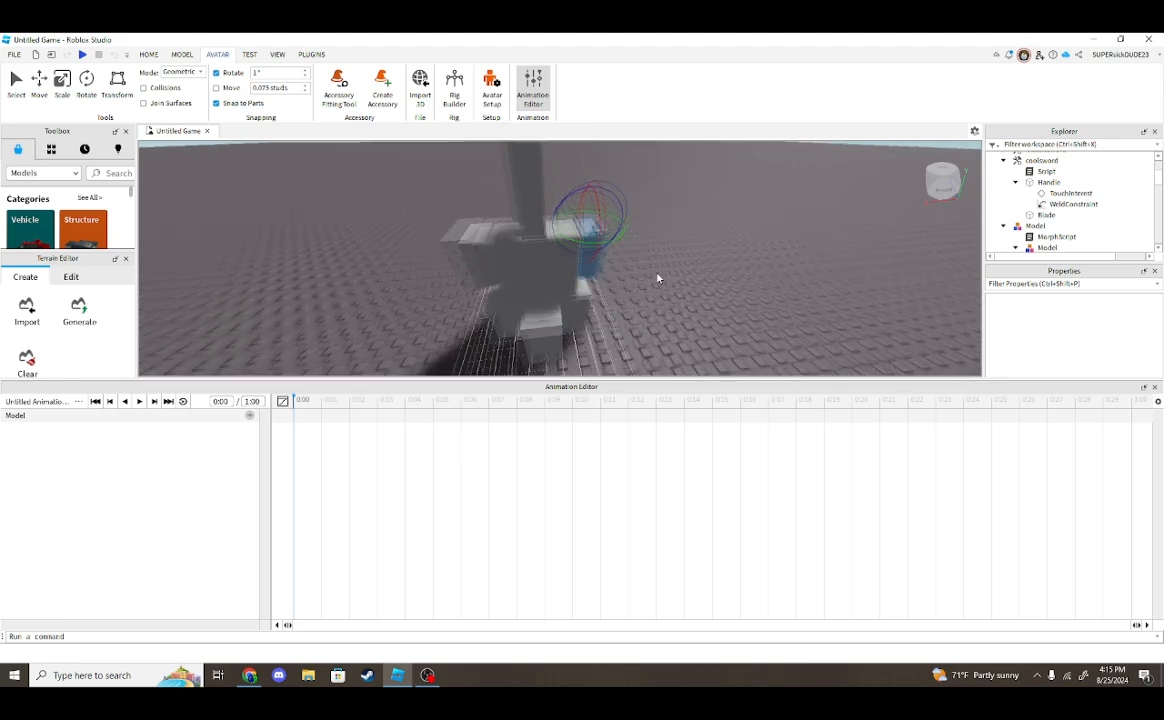
scroll(1041, 169, "up", 2)
scroll(1041, 182, "down", 5)
scroll(1042, 232, "down", 1)
scroll(1042, 220, "up", 2)
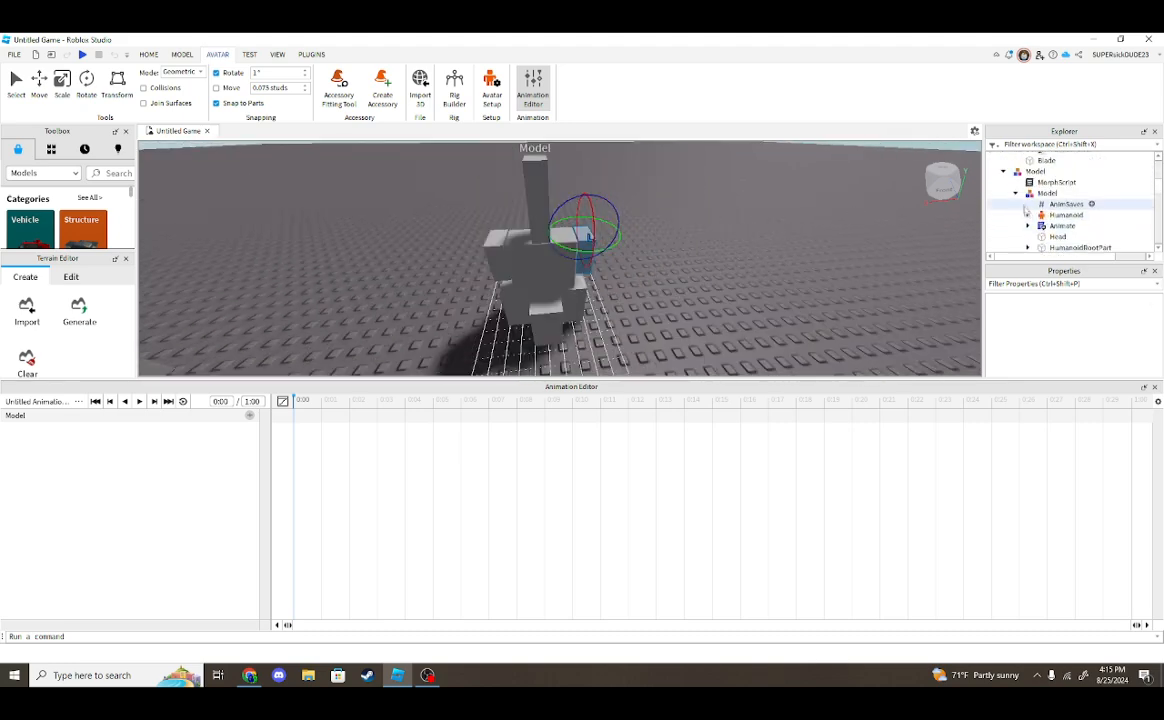
scroll(1042, 203, "down", 2)
scroll(1041, 205, "down", 2)
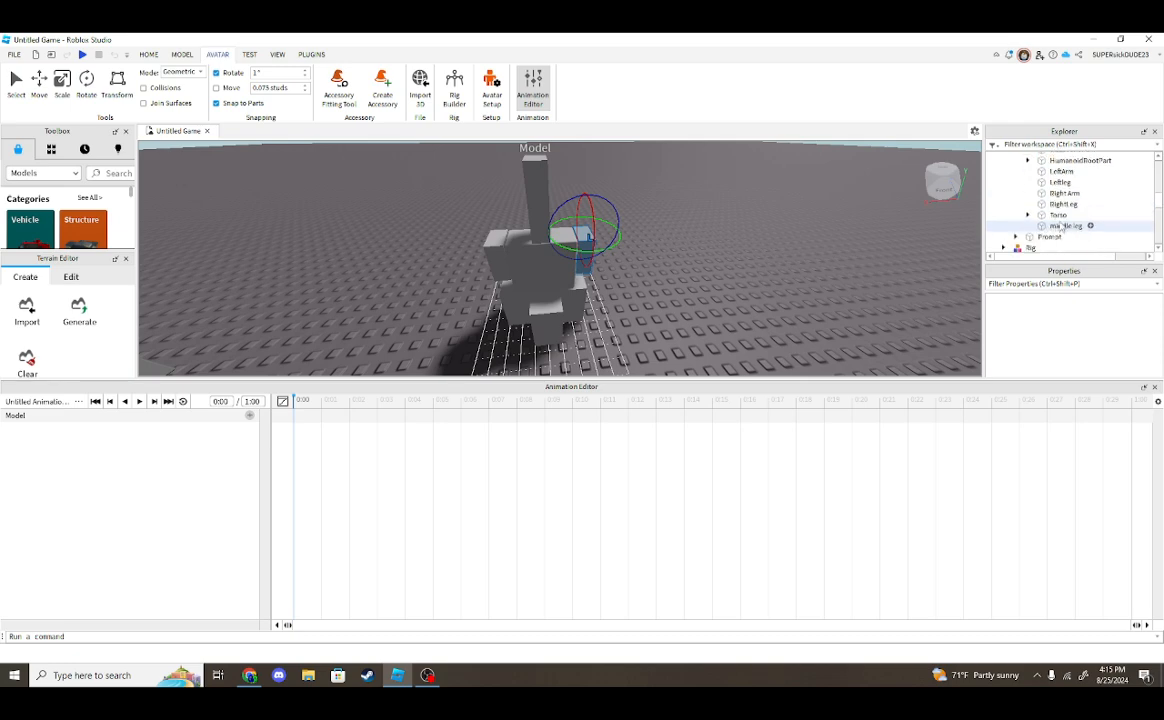
left_click(1062, 183)
left_click(665, 438)
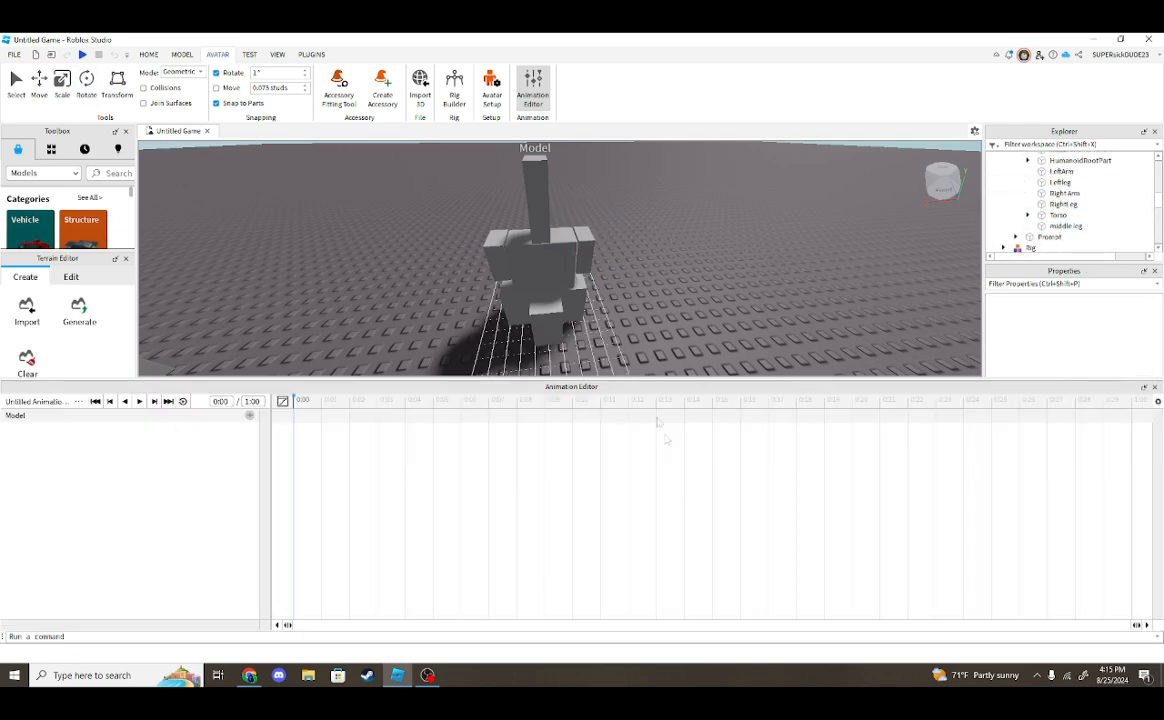
Rotate the Model's Right Arm about its shoulder at frame 0:00.
left_click(586, 258)
right_click_drag(660, 254, 650, 218)
scroll(650, 218, "down", 2)
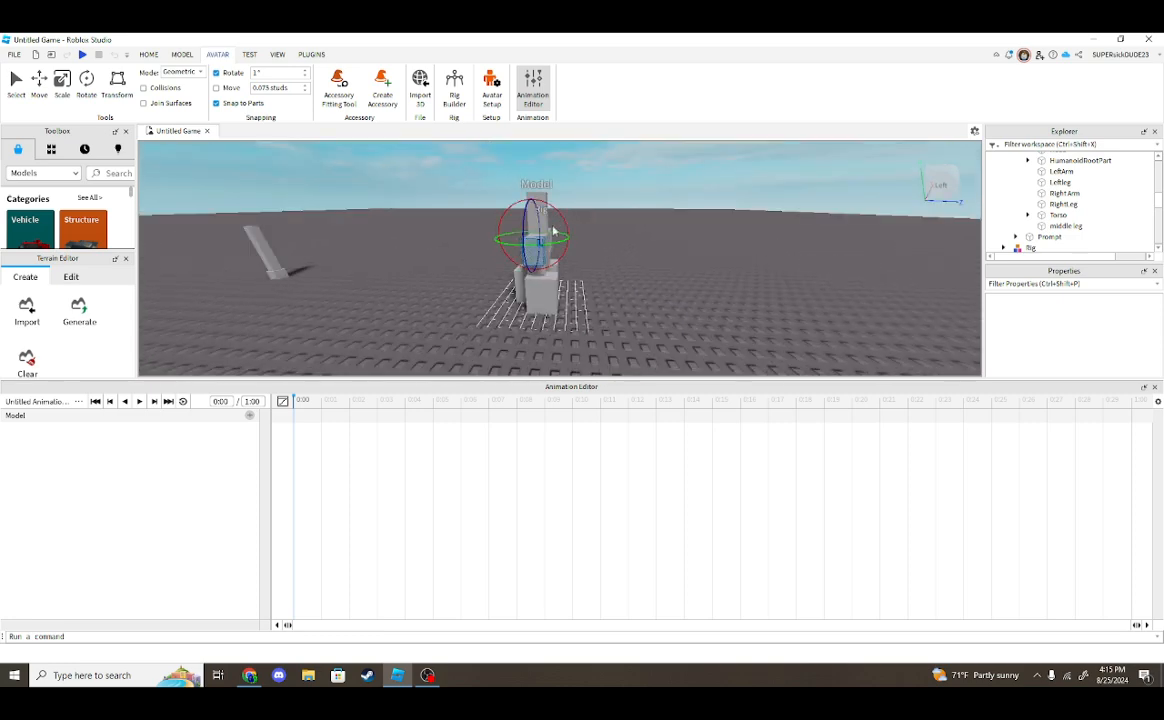
left_click_drag(561, 216, 585, 312)
right_click_drag(585, 312, 577, 293)
scroll(577, 293, "up", 3)
left_click_drag(496, 273, 533, 290)
Refine the Right Arm's tilt in the 0:00 pose from a different viewing angle.
left_click(673, 327)
key("s")
right_click_drag(673, 327, 676, 328)
key("a")
left_click(604, 244)
left_click_drag(606, 206, 616, 265)
left_click(669, 306)
right_click_drag(669, 306, 675, 310)
key("a")
Pose the Model's right, middle and left legs at frame 0:00 by rotating each one away from its default position.
left_click(611, 302)
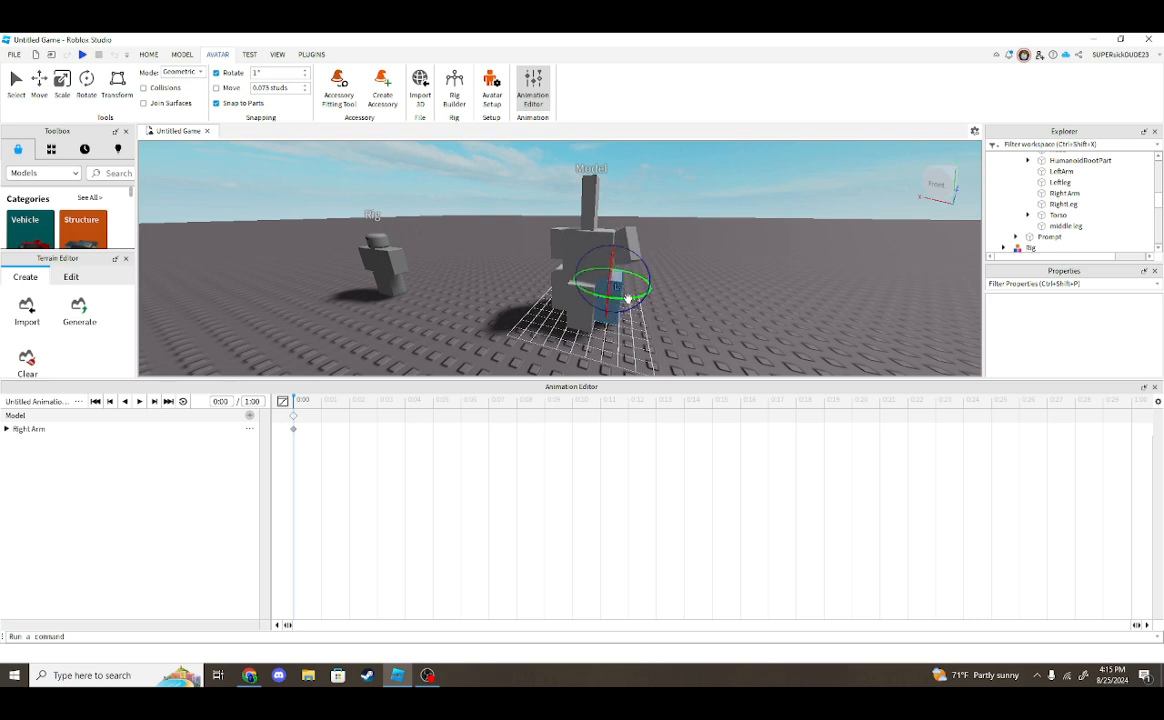
left_click_drag(647, 270, 531, 291)
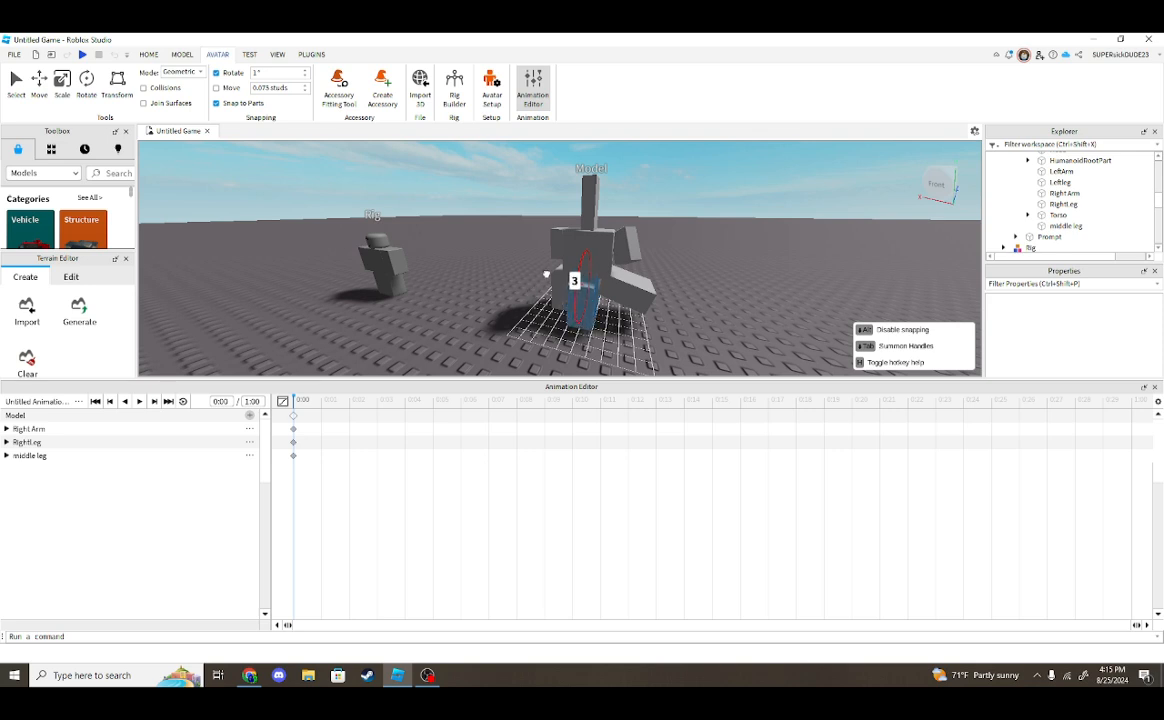
left_click_drag(562, 245, 572, 280)
left_click(674, 266)
left_click(556, 278)
left_click(652, 268)
right_click_drag(652, 268, 625, 214)
scroll(625, 214, "up", 4)
scroll(625, 214, "down", 3)
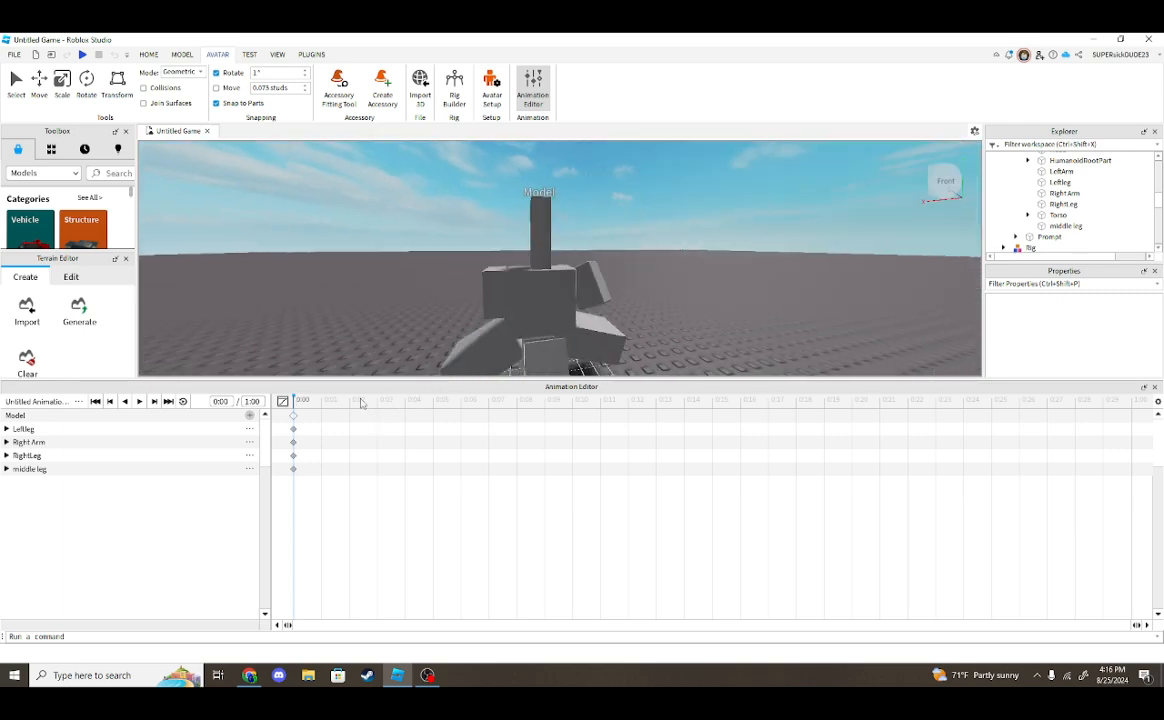
Tilt the Model's head sideways at frame 0:03 and paste the 0:00 keyframes at frame 0:06.
left_click_drag(295, 400, 377, 400)
left_click(542, 233)
left_click_drag(514, 231, 484, 271)
left_click_drag(379, 401, 474, 406)
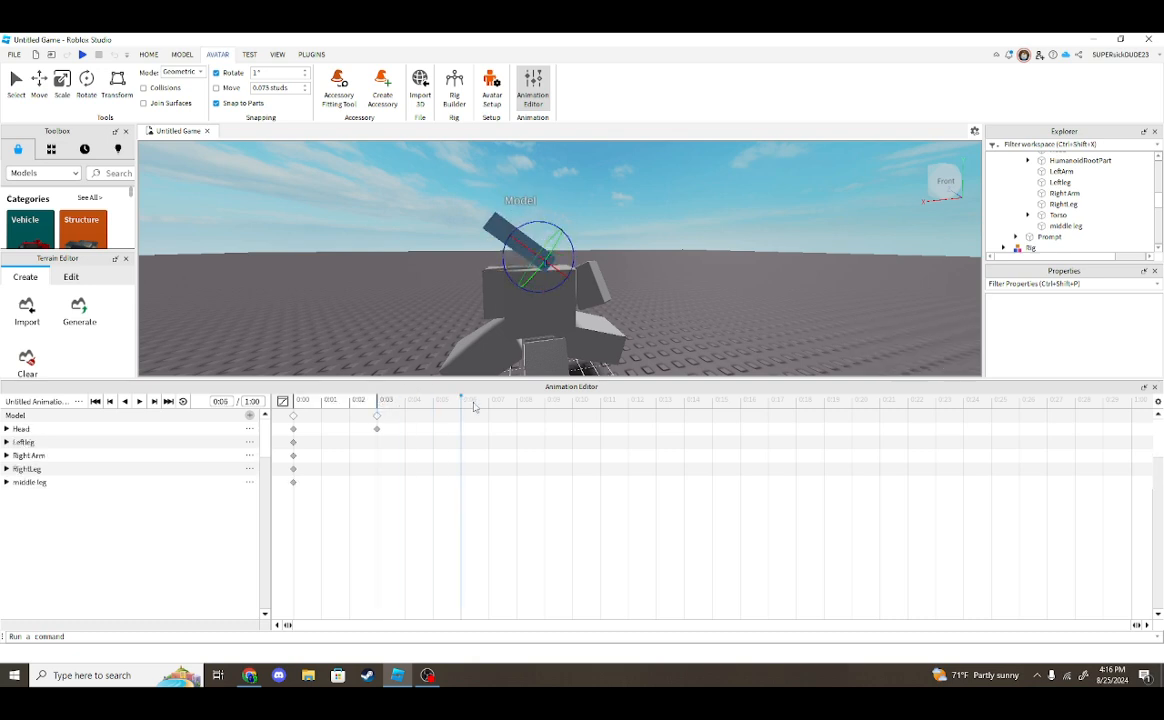
key("ctrl+v")
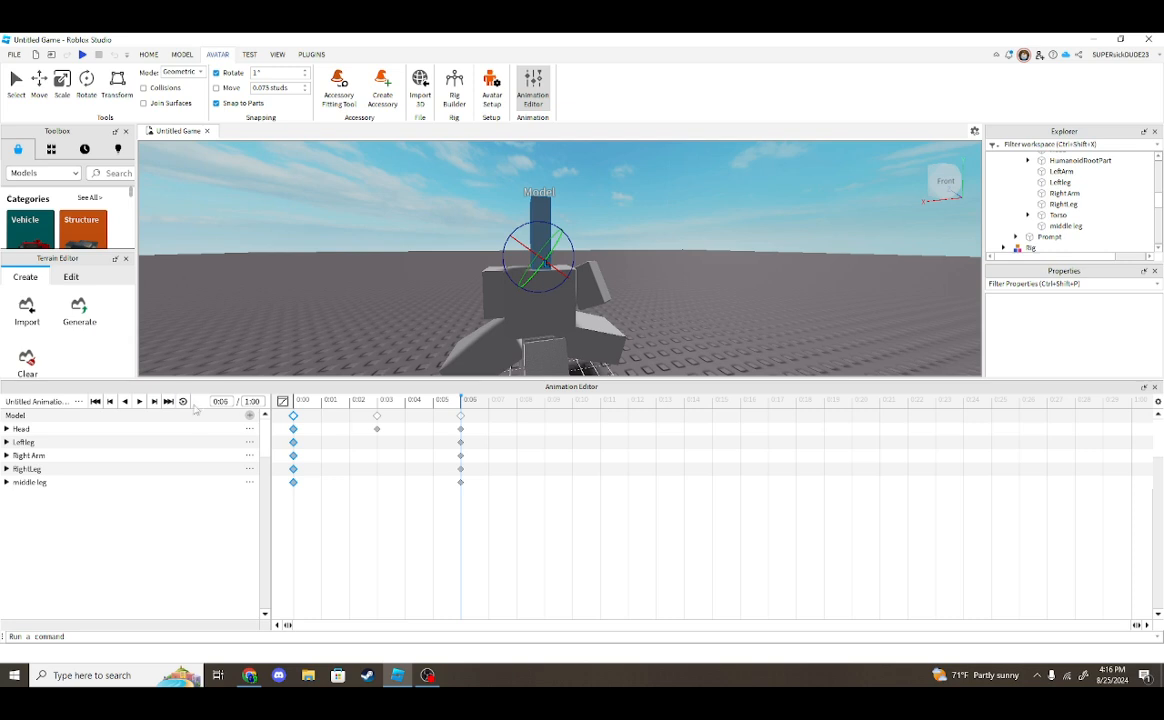
Turn on looping for the animation and set its priority to Action.
left_click(78, 401)
mouse_move(121, 452)
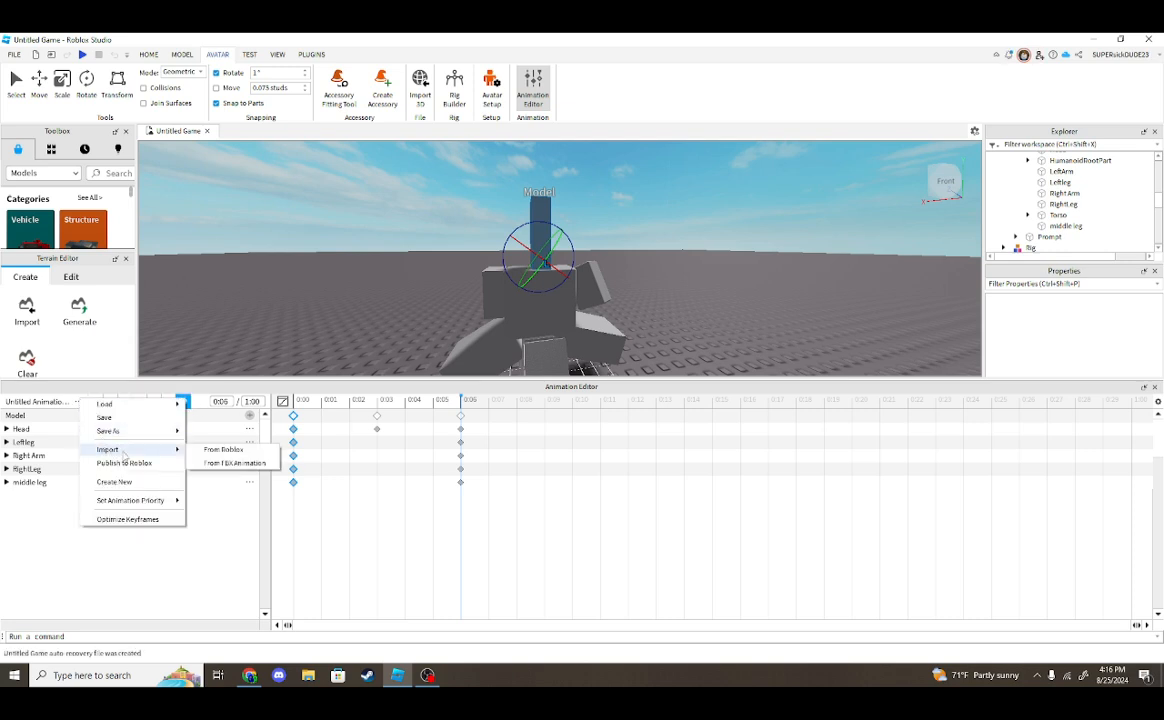
mouse_move(140, 500)
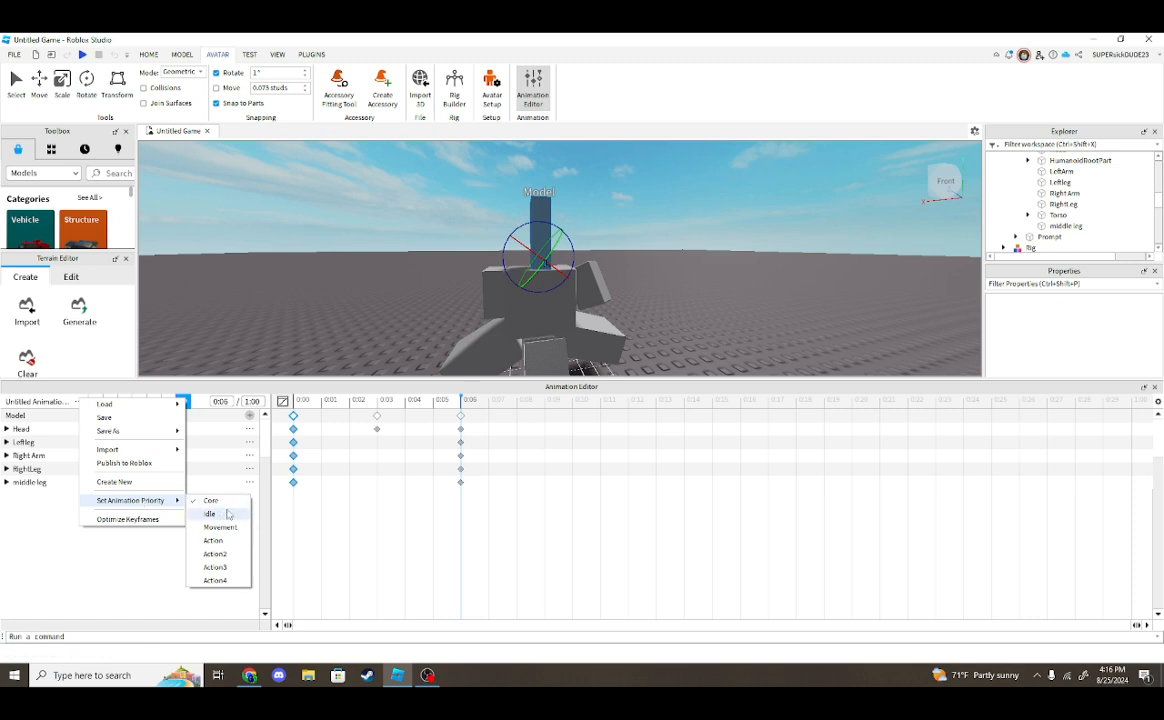
left_click(217, 541)
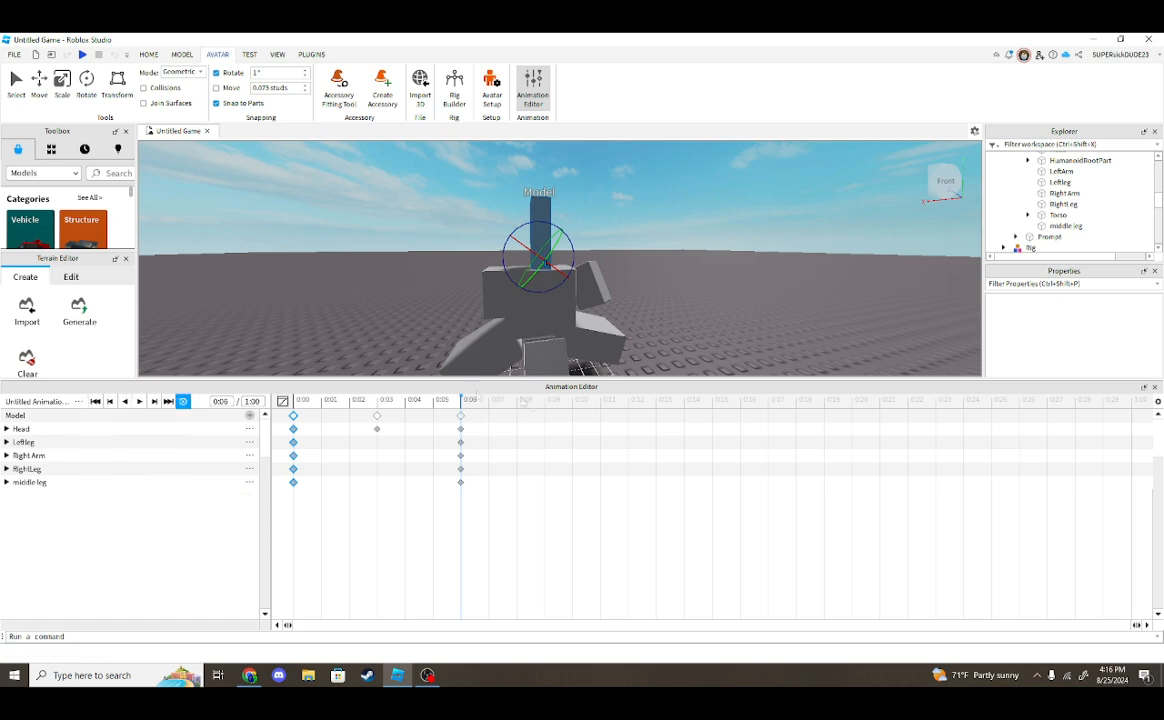
Publish the animation to Roblox with the title WeaponIdle and copy its asset ID.
left_click(79, 402)
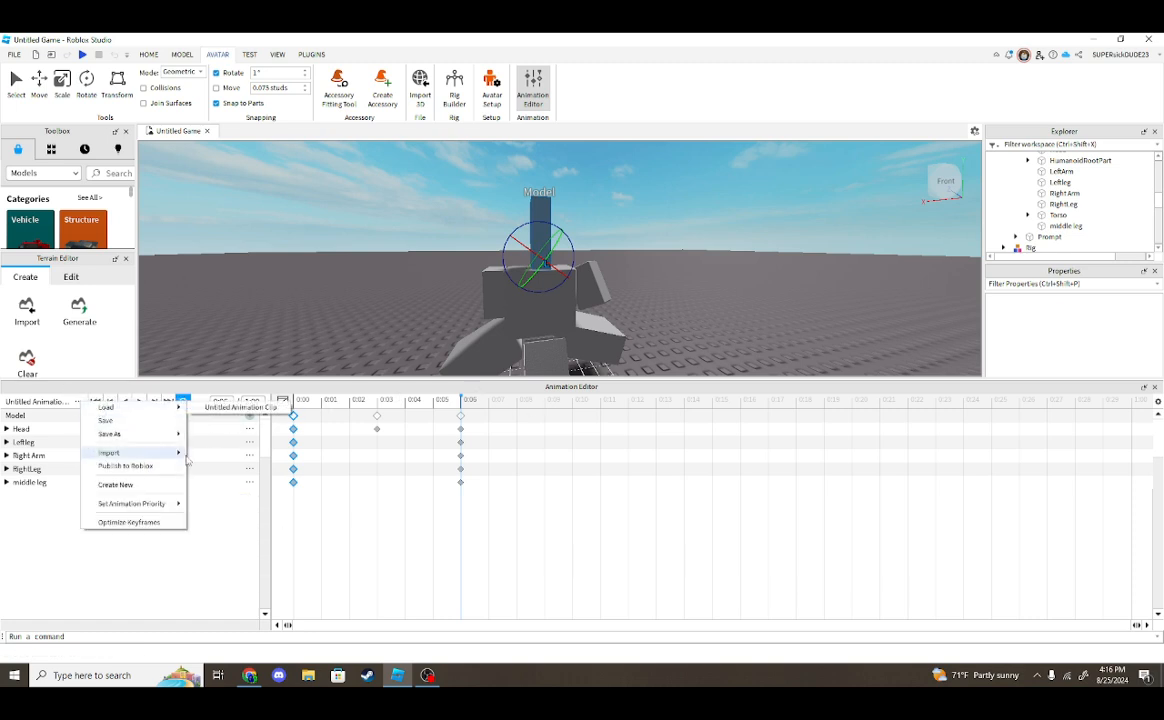
left_click(149, 468)
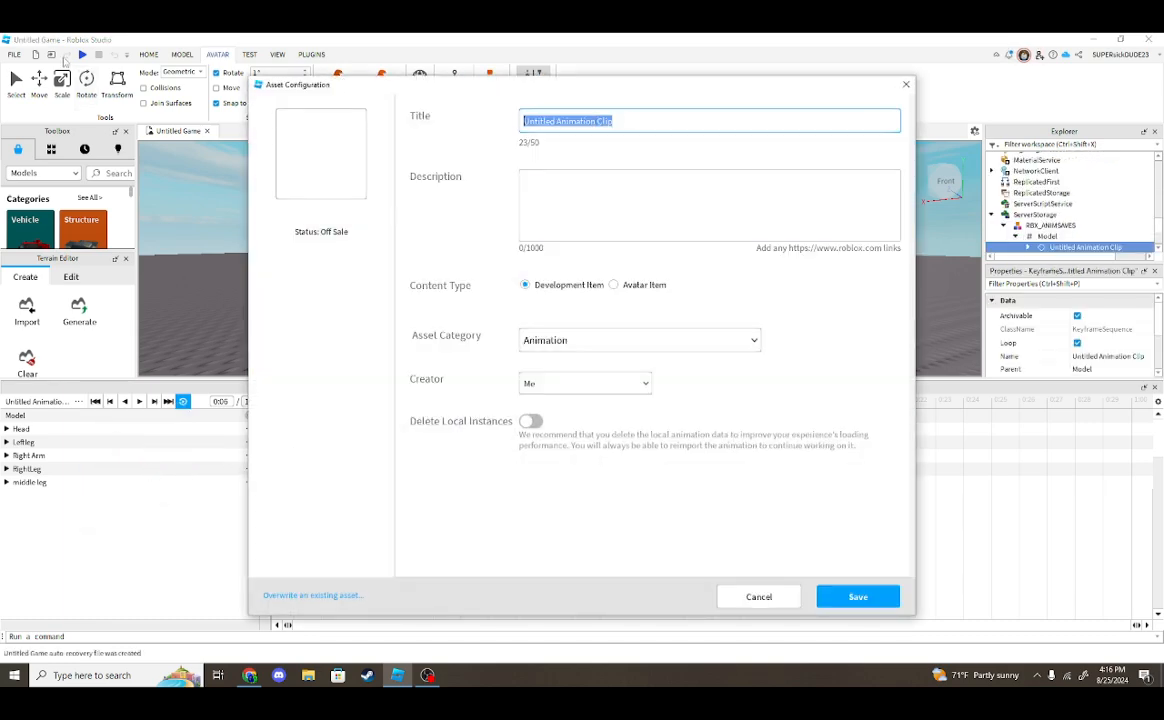
type("Weapon")
key("Return")
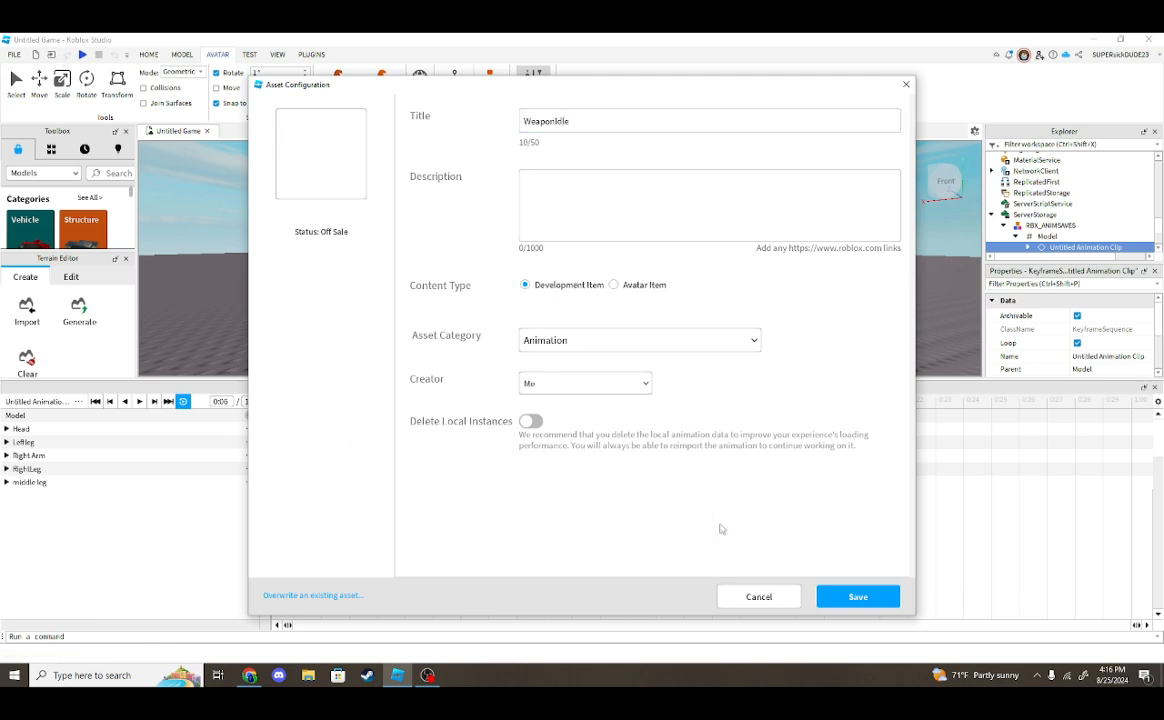
left_click(868, 598)
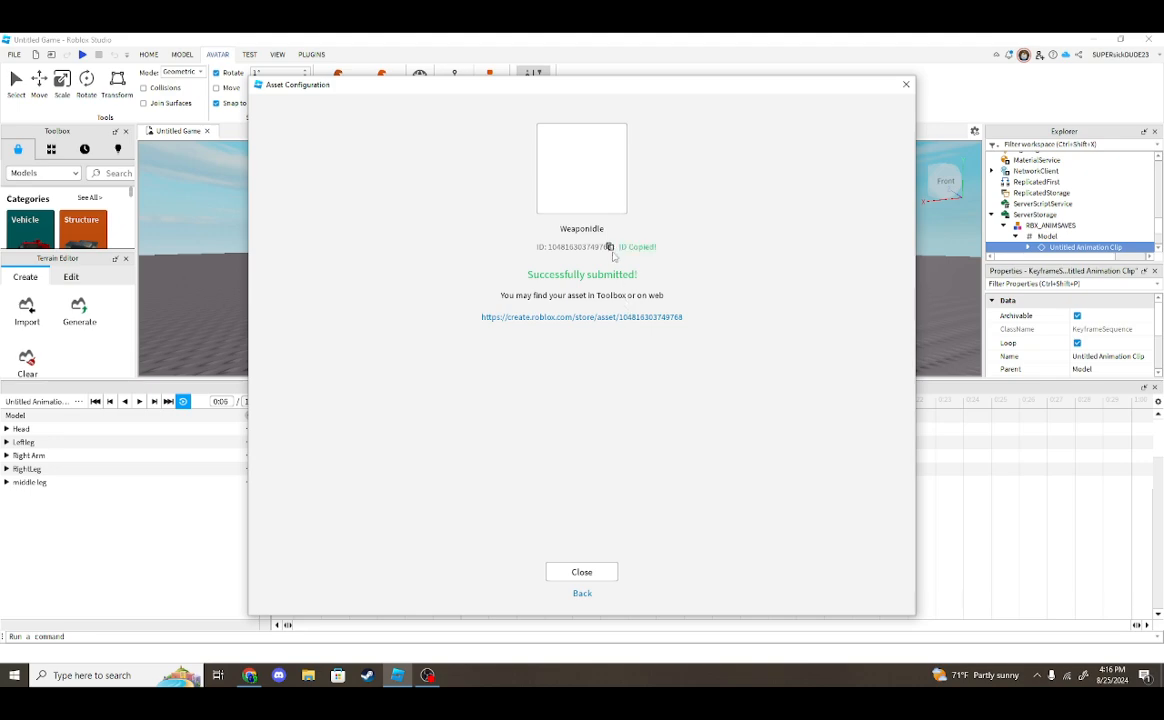
left_click(582, 571)
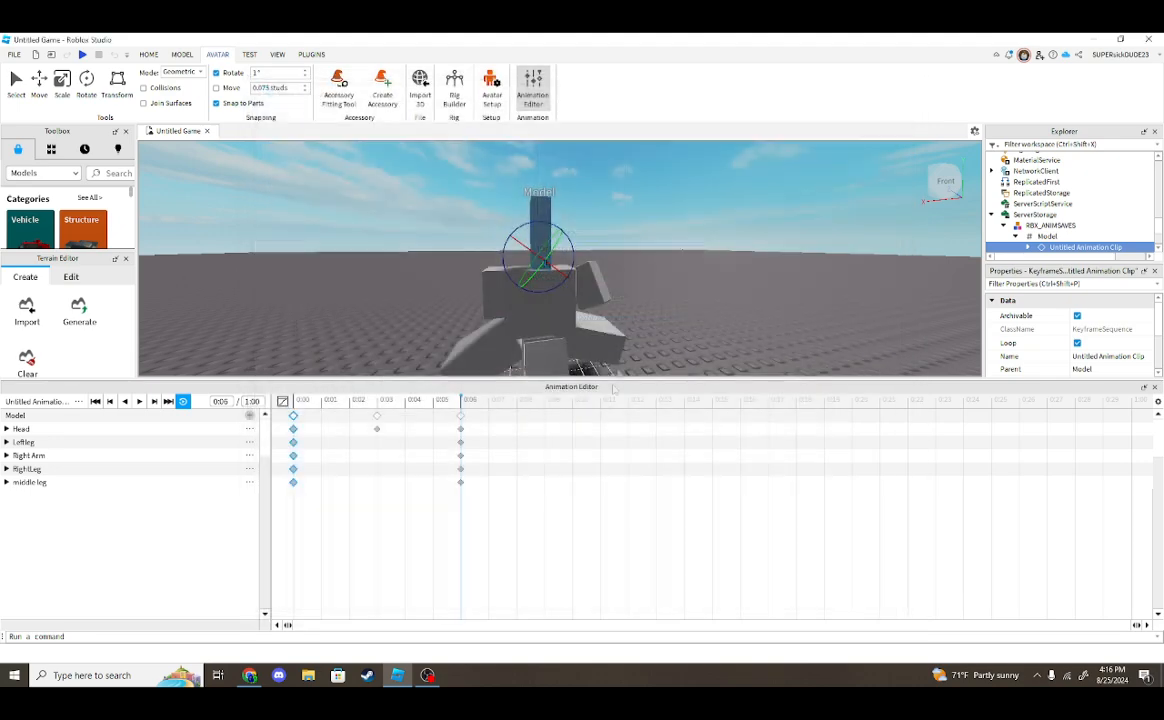
Close the Animation Editor and bring the sword and the loose Part into view.
scroll(704, 290, "down", 5)
right_click_drag(704, 290, 704, 291)
scroll(704, 291, "up", 4)
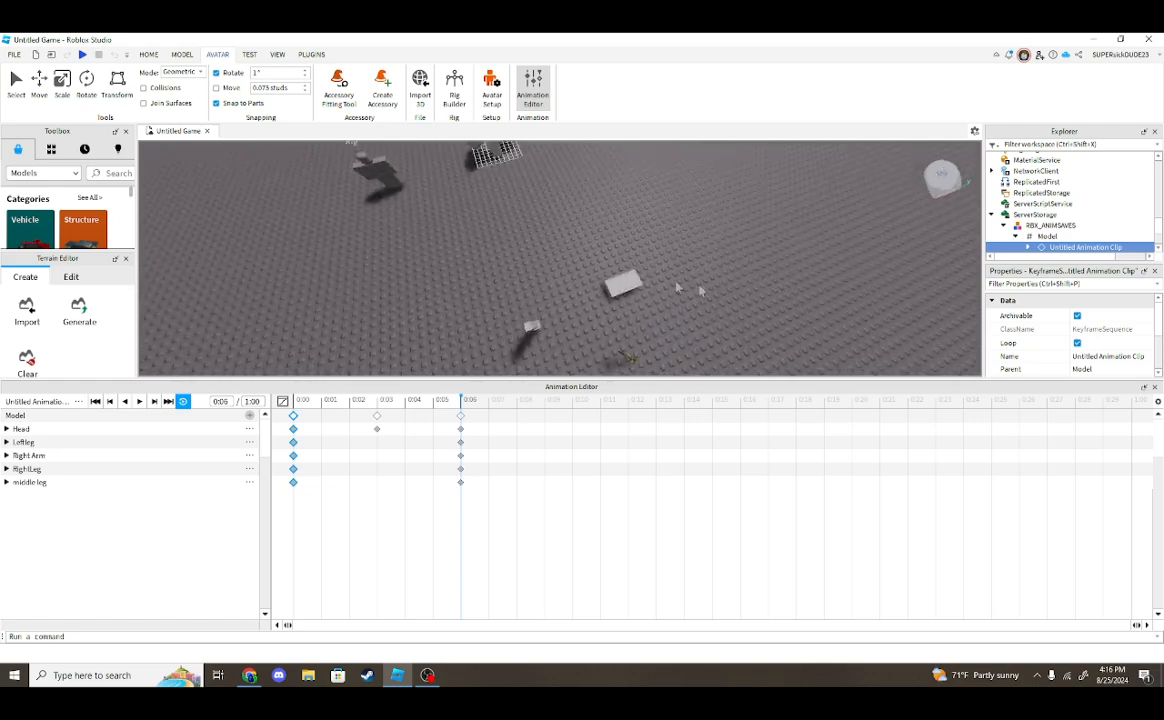
right_click_drag(642, 291, 616, 288)
scroll(642, 291, "up", 4)
scroll(616, 287, "down", 4)
left_click(1154, 388)
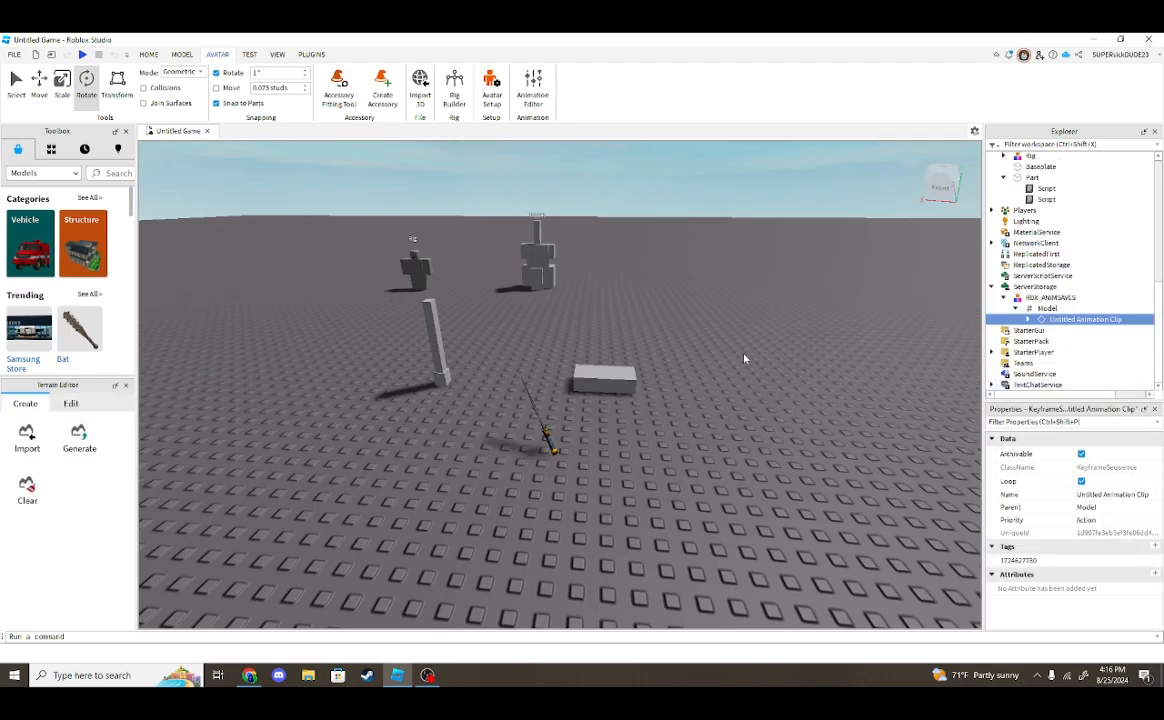
Select the loose Part on the baseplate and open both scripts stored inside it.
left_click(606, 377)
right_click_drag(753, 355, 753, 355)
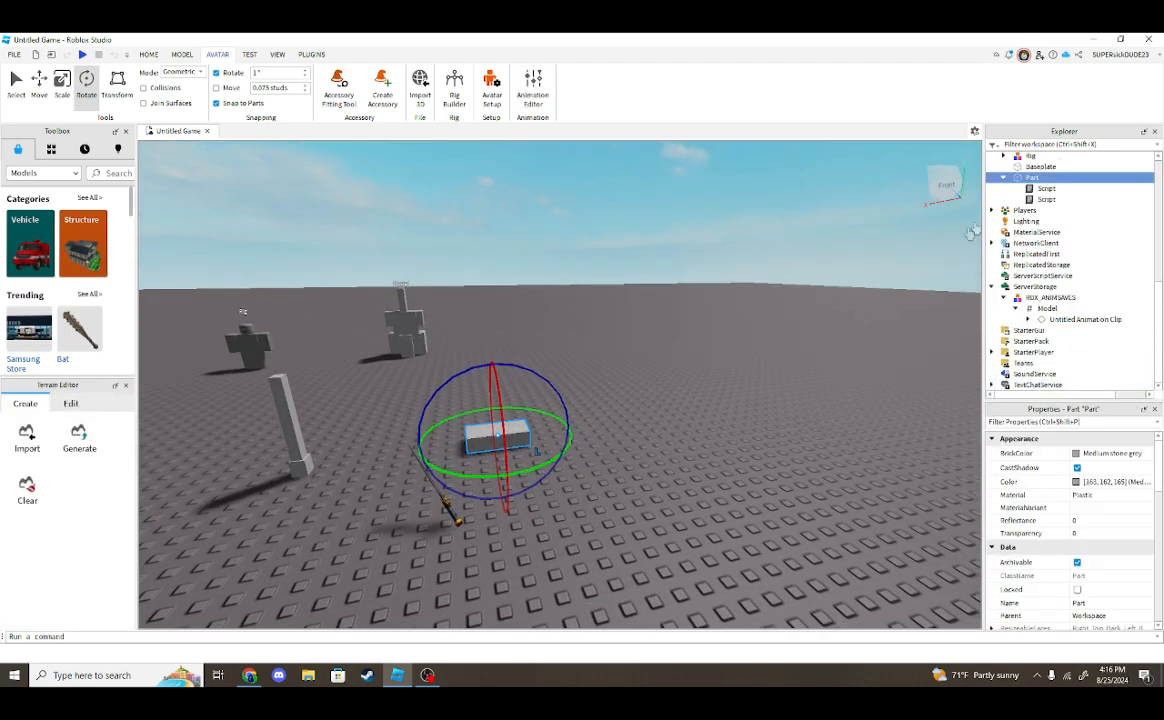
double_click(1046, 188)
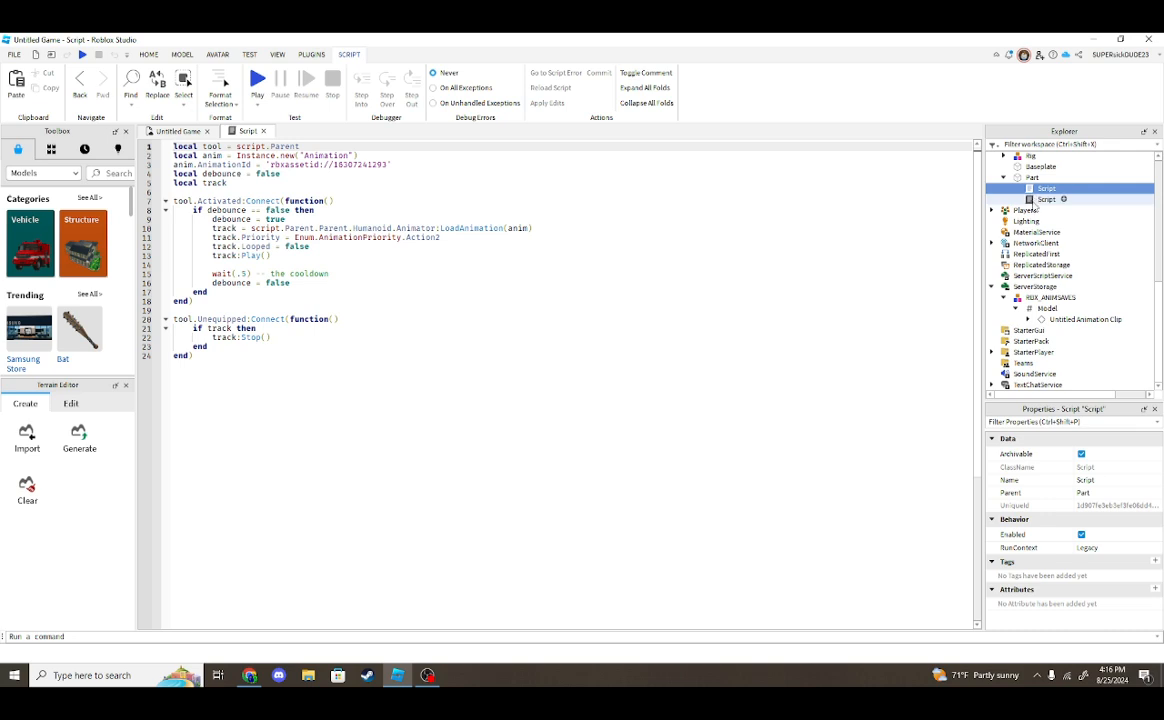
double_click(1046, 199)
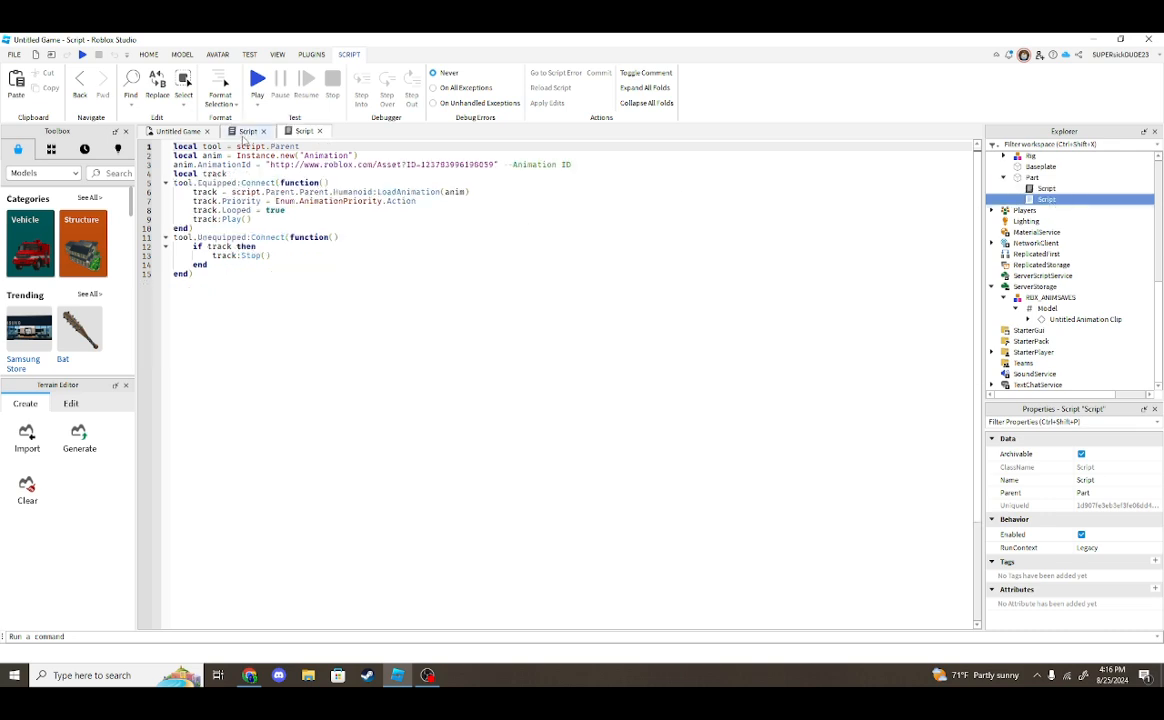
Compare the script that plays an animation on activation with the one that plays it when equipped.
left_click(249, 132)
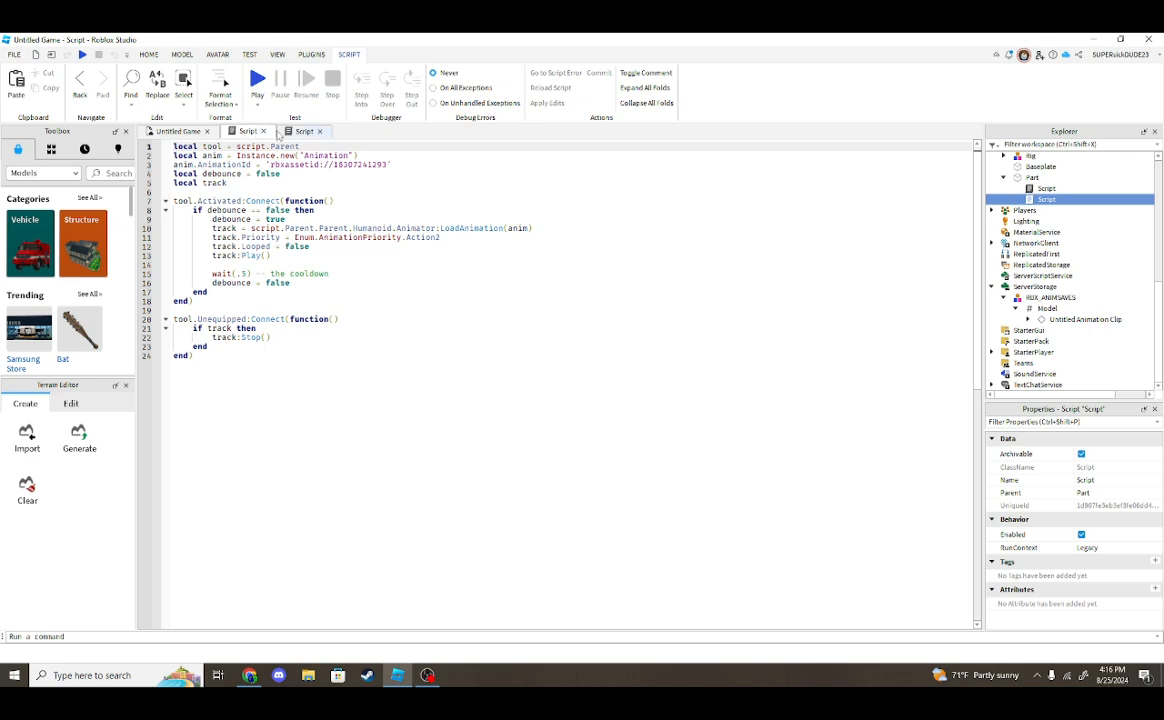
left_click(302, 132)
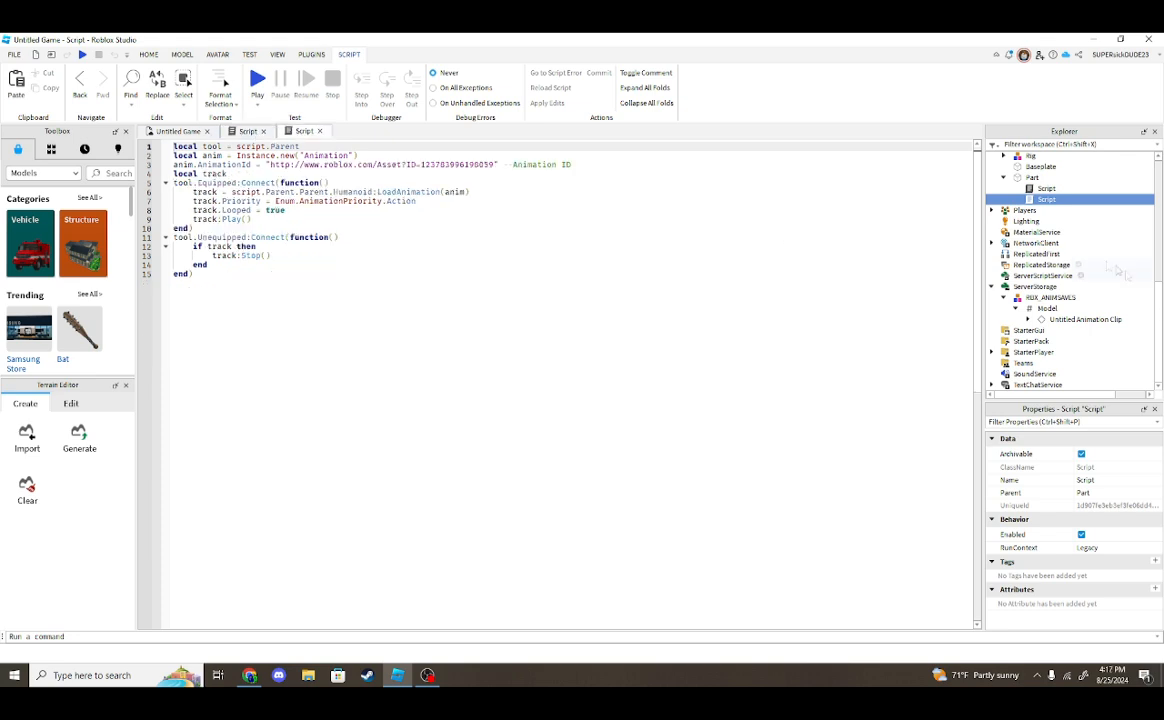
scroll(1145, 284, "up", 6)
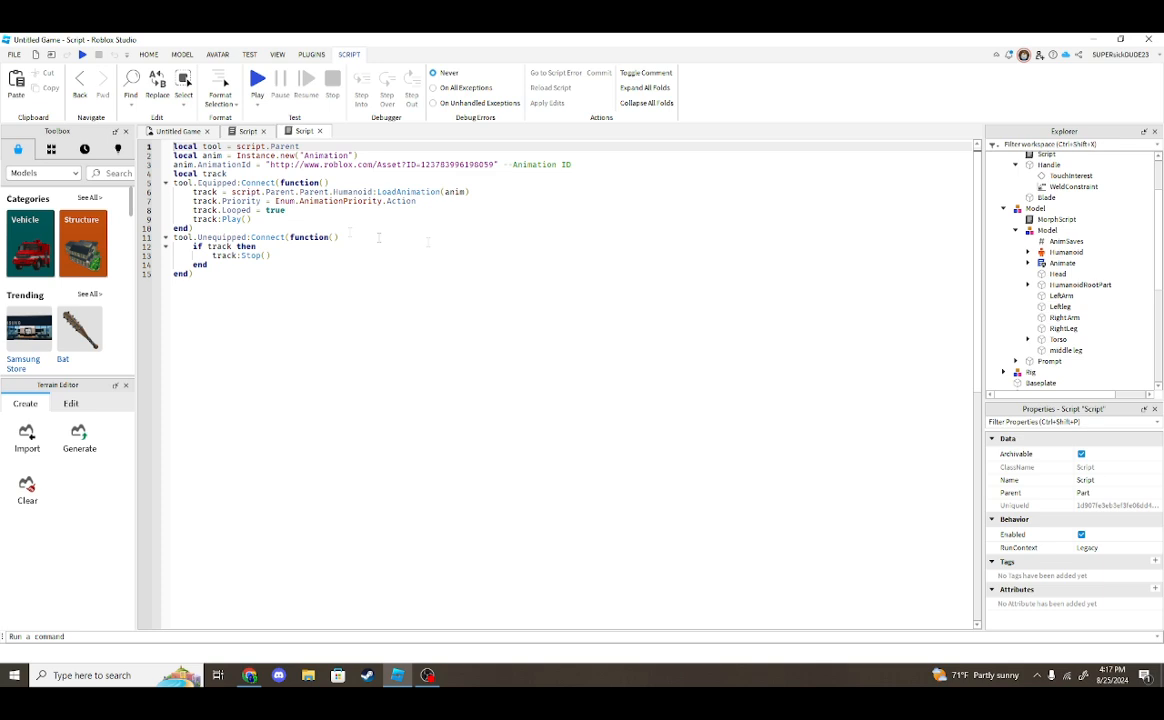
left_click(250, 132)
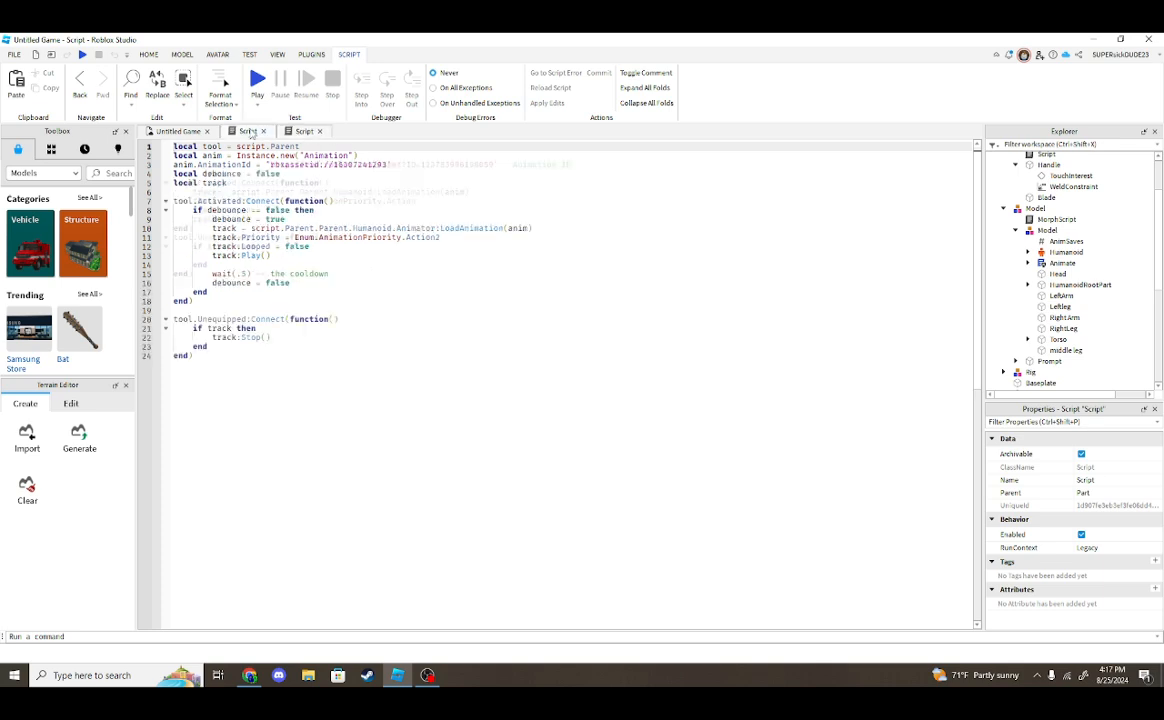
Move the script that plays the equip animation out of the loose Part and into the coolsword Tool.
left_click(302, 131)
left_click_drag(195, 274, 900, 285)
scroll(1046, 298, "down", 4)
left_click(1041, 294)
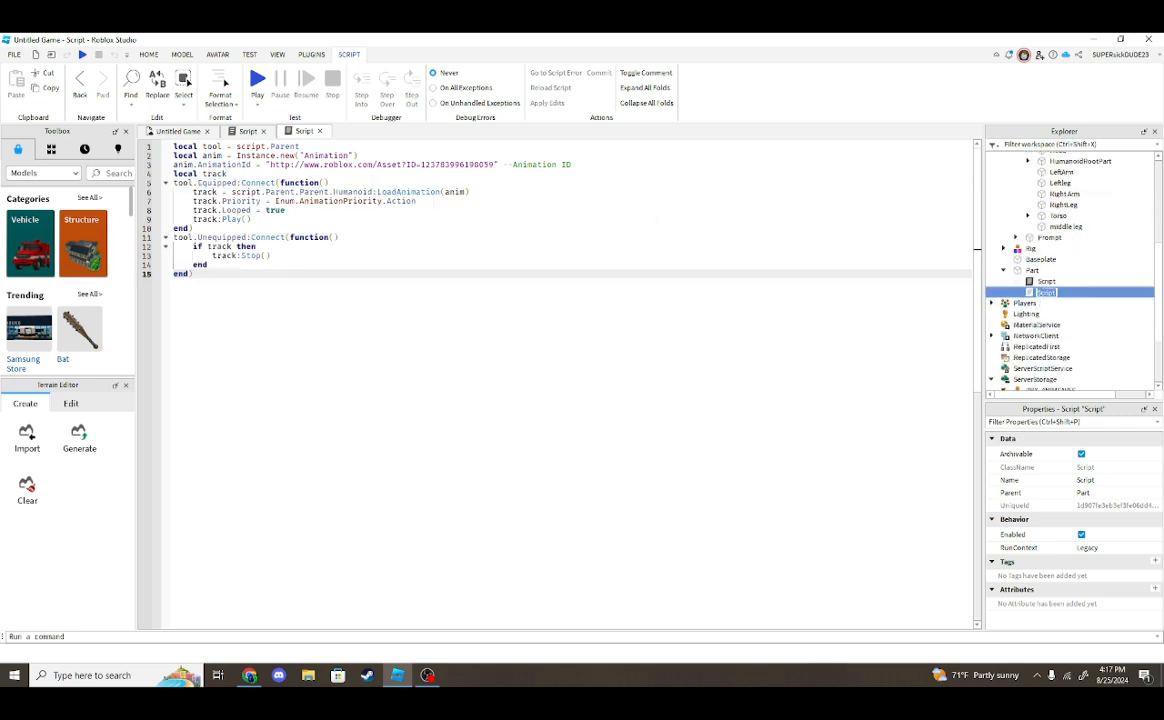
scroll(1046, 293, "up", 3)
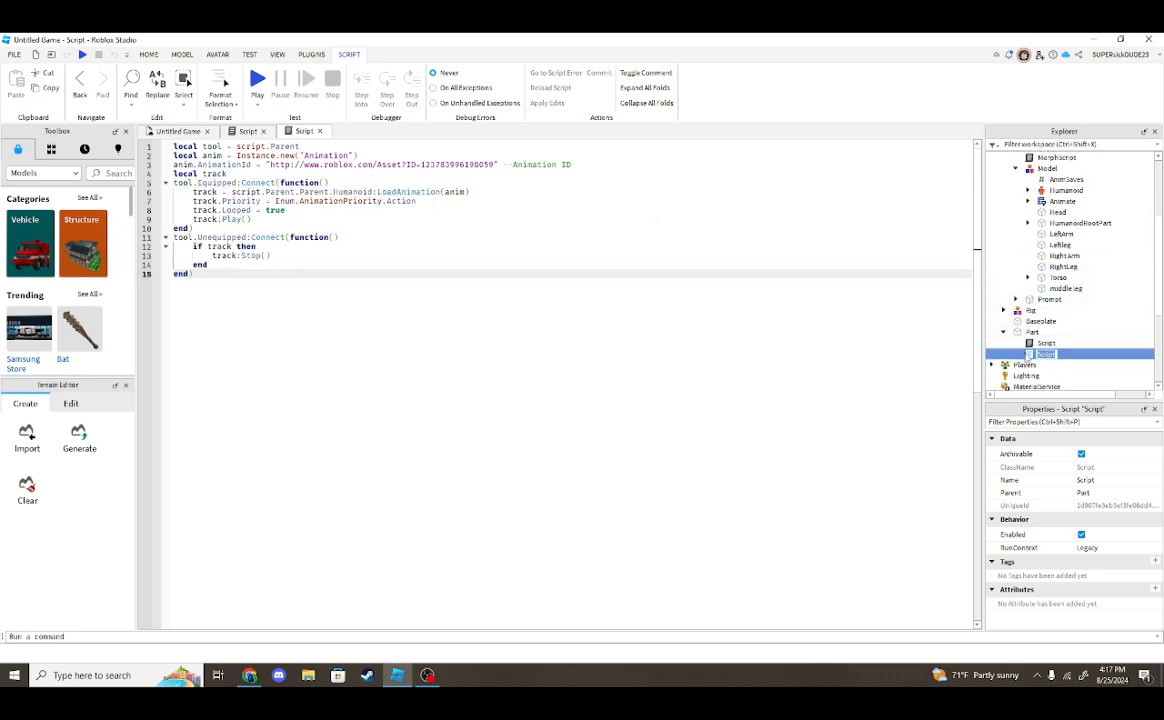
left_click_drag(1030, 356, 1052, 222)
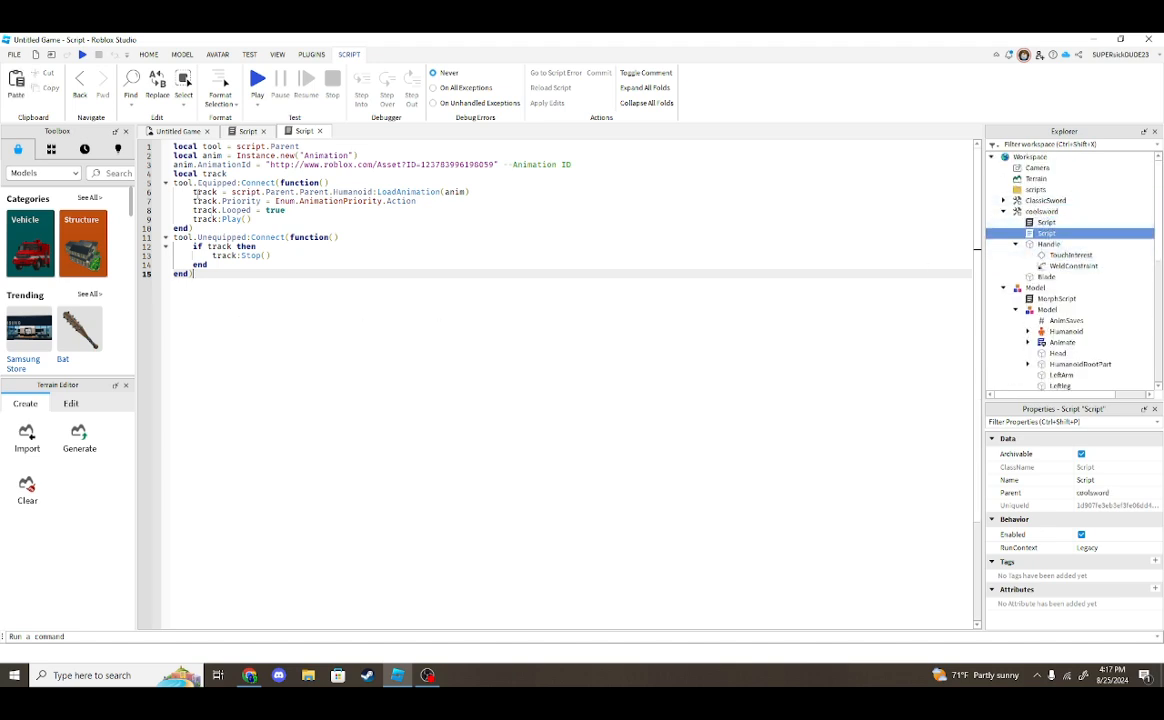
Replace the animation ID in the equip script with the copied WeaponIdle asset ID and return to the 3D view.
left_click_drag(494, 164, 416, 163)
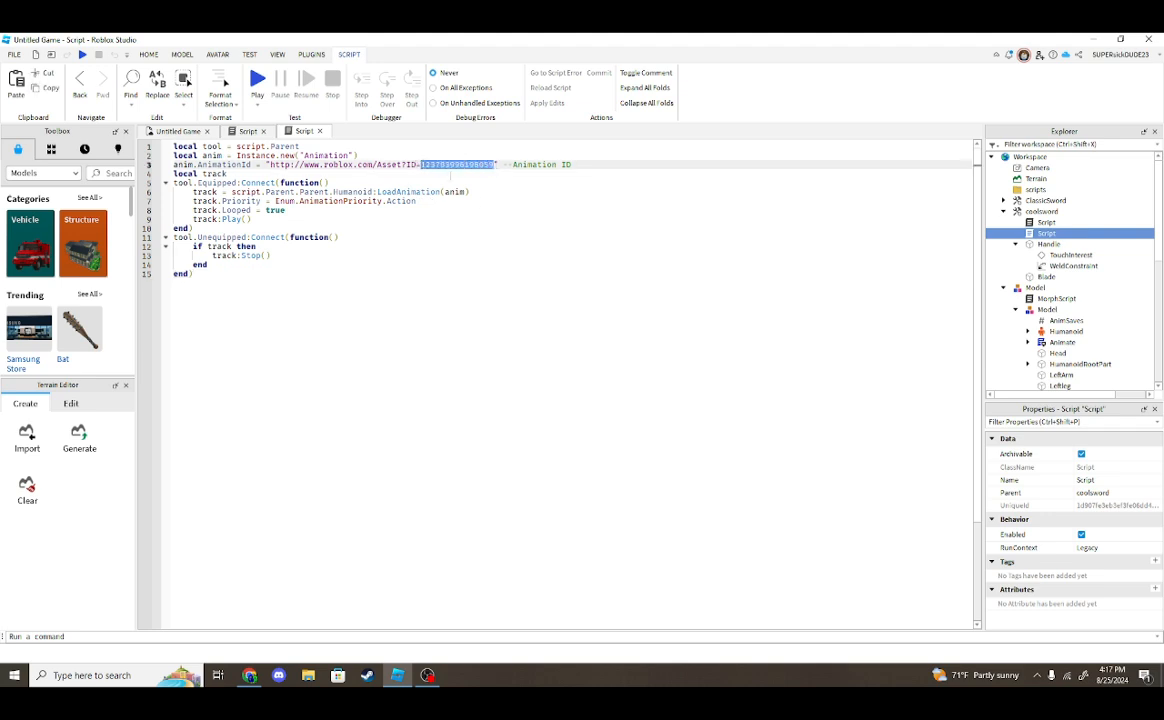
key("ctrl+v")
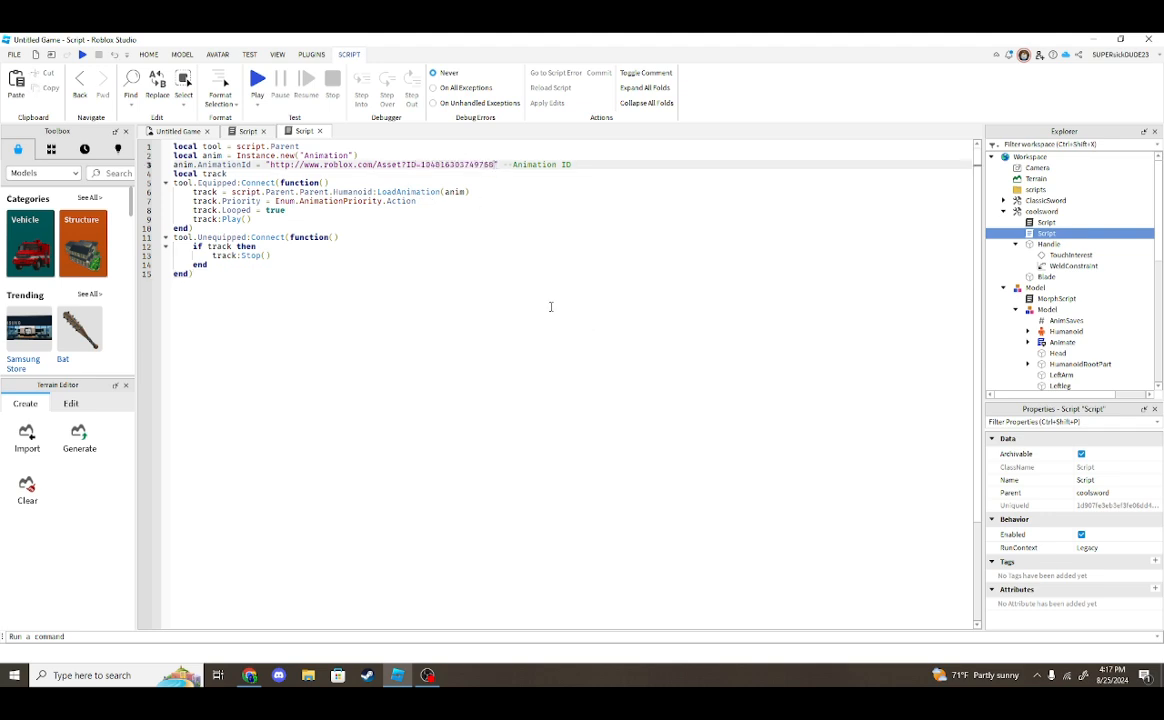
left_click(593, 296)
left_click(178, 131)
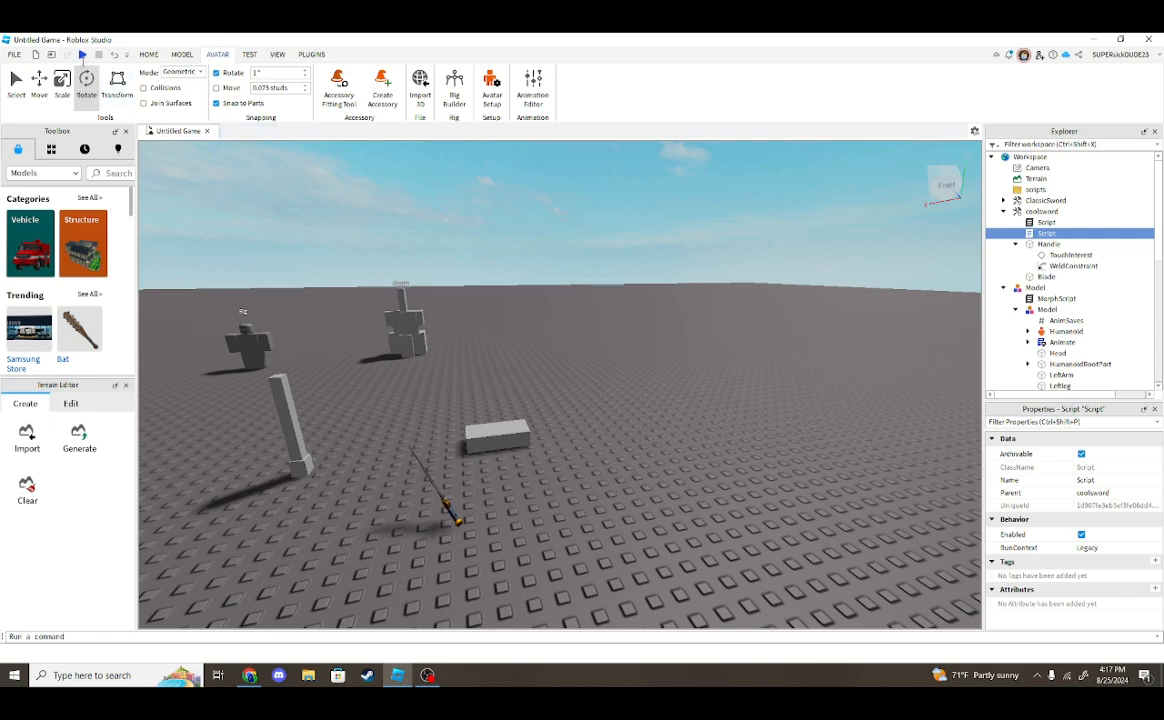
Start a playtest, walk the character toward the sword and stop the test.
left_click(82, 54)
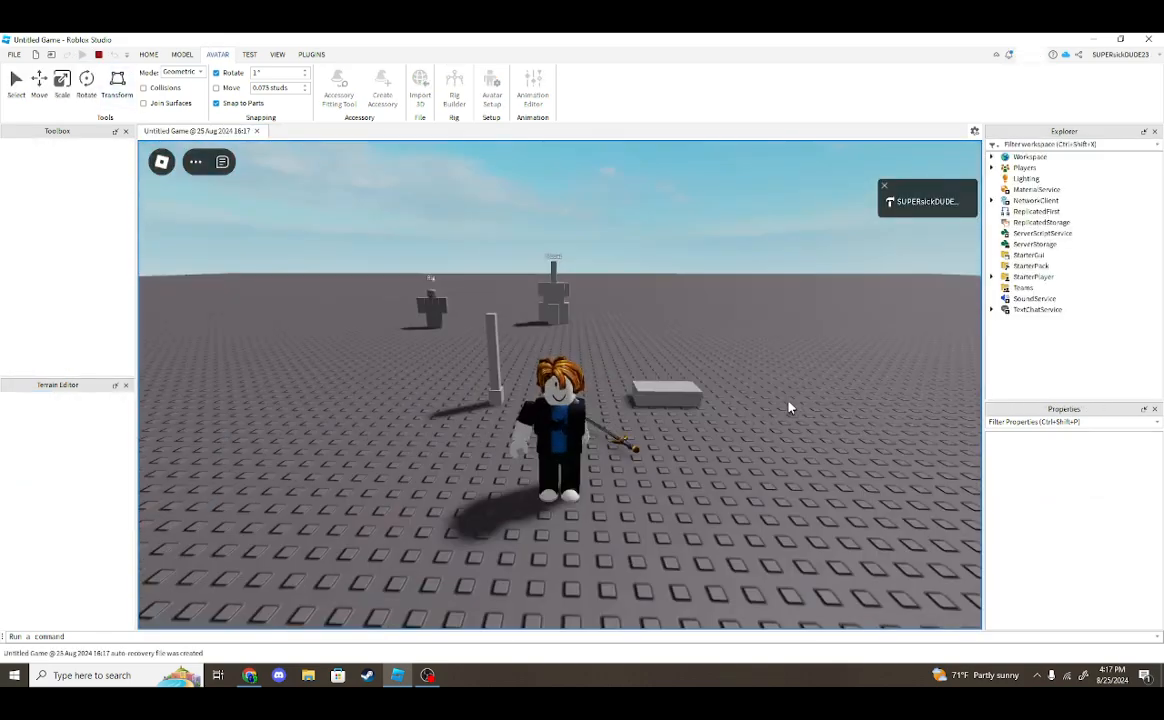
right_click_drag(789, 405, 789, 405)
key("w")
key("a")
key("d")
key("w")
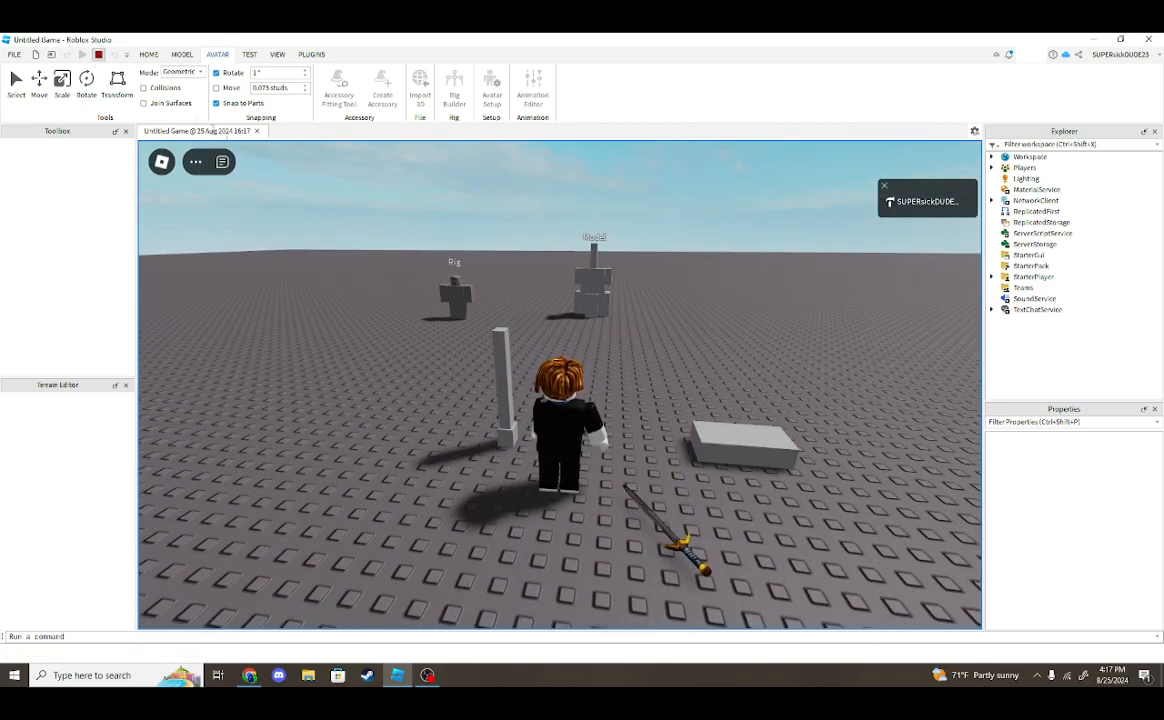
left_click(98, 54)
Move the coolsword Tool into the inner Model that holds the Humanoid.
left_click(302, 442)
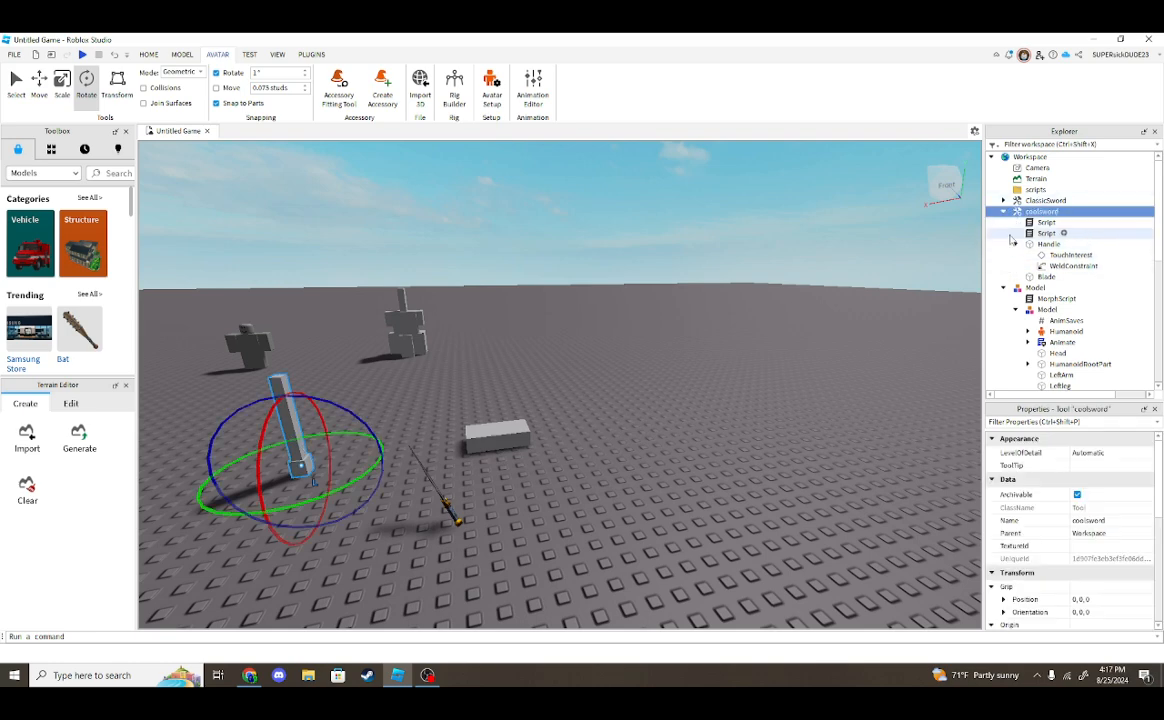
left_click_drag(1028, 213, 1058, 315)
left_click(675, 426)
key("w")
right_click_drag(675, 426, 703, 434)
key("s")
Start a playtest, walk to the custom Model and change into that character.
left_click(83, 55)
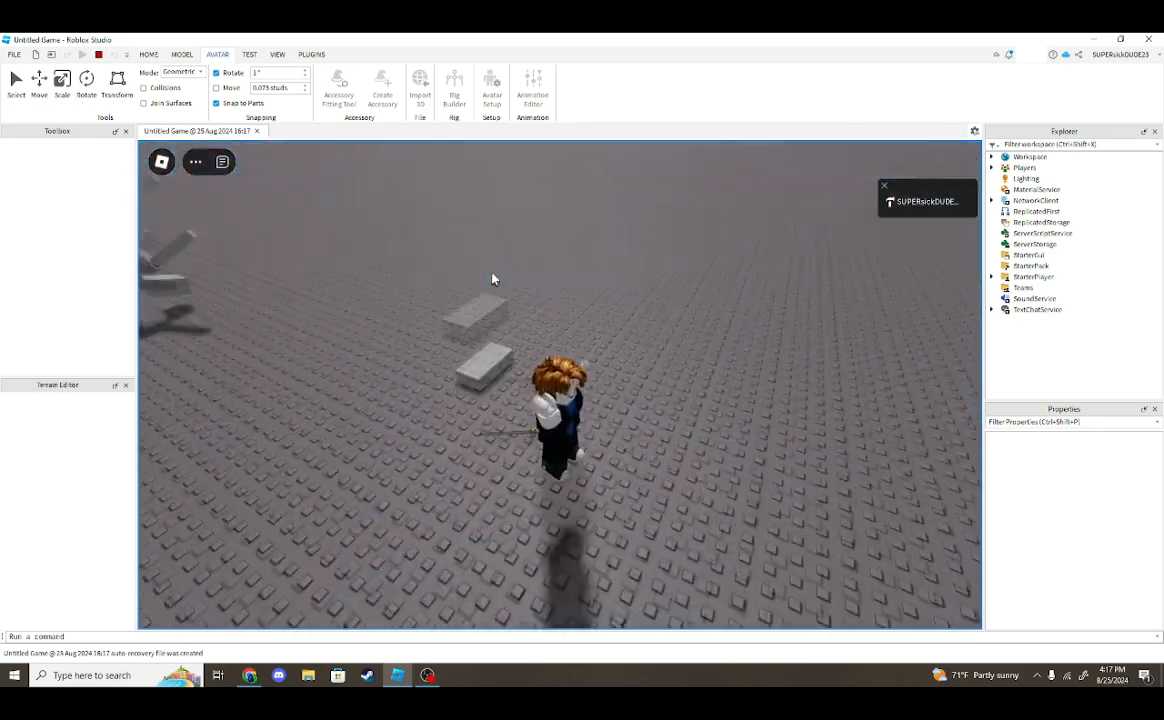
right_click_drag(650, 291, 650, 291)
key("w")
key("w")
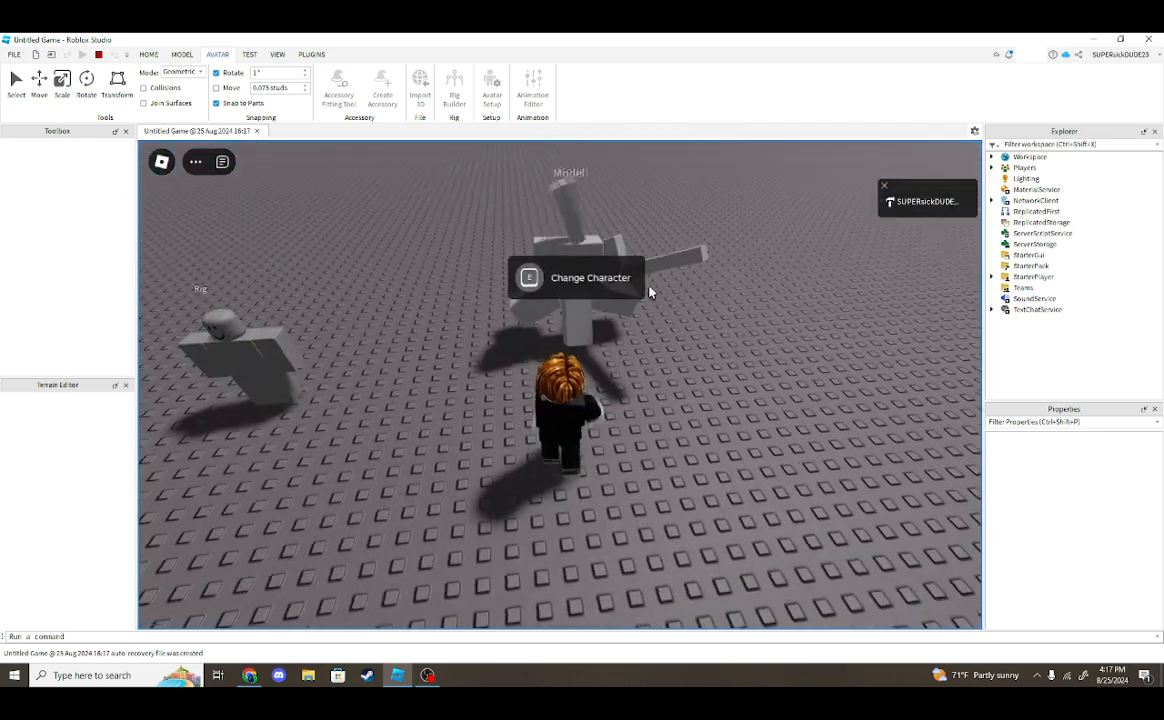
key("e")
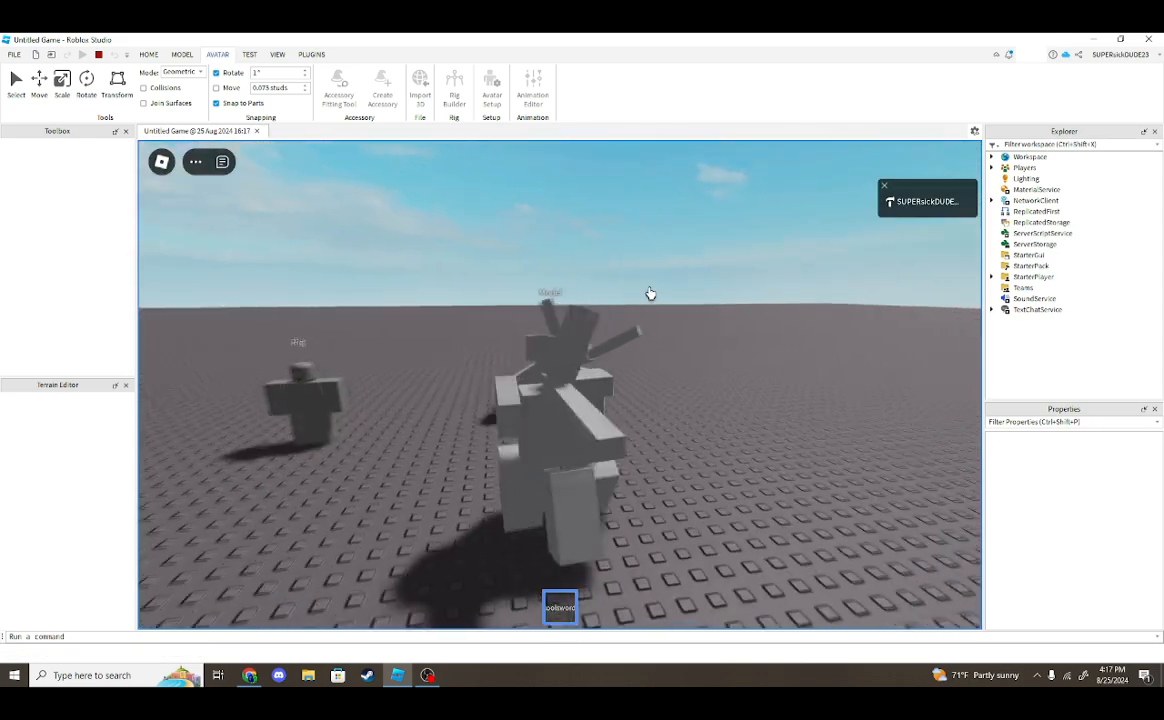
Test the idle animation by equipping and unequipping the coolsword while moving around, and stop the playtest.
key("1")
key("1")
right_click_drag(650, 294, 650, 294)
key("d")
key("s")
key("w")
key("1")
key("1")
key("1")
key("w")
key("1")
left_click(98, 54)
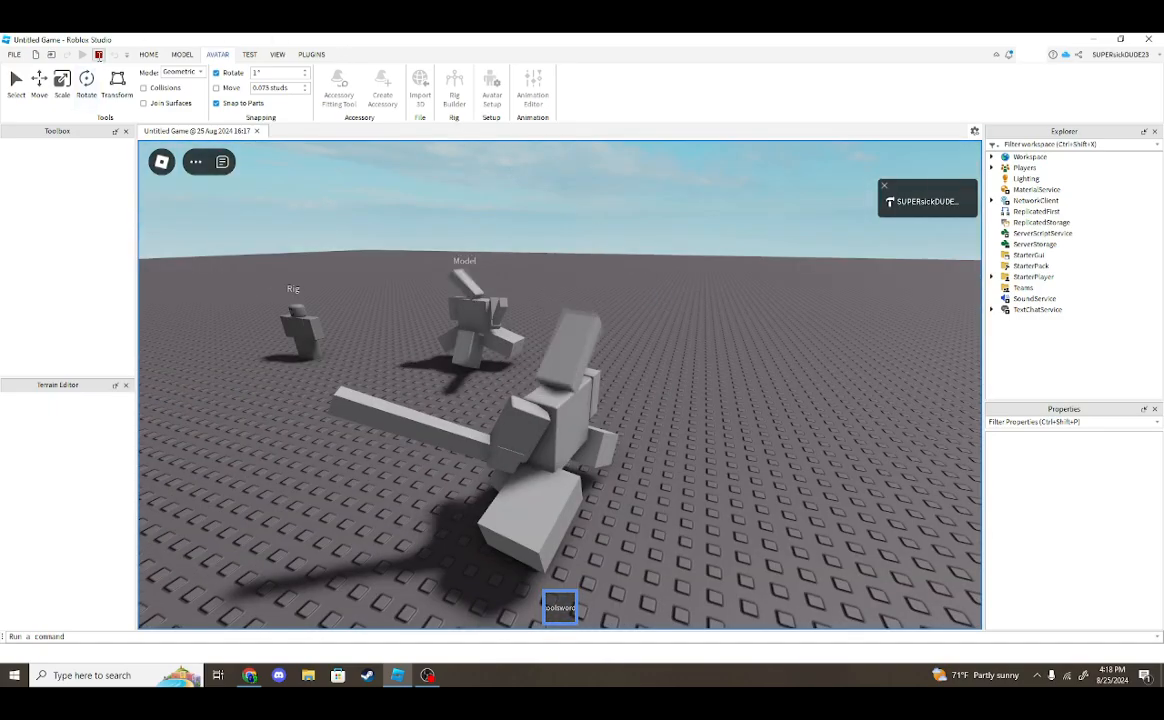
Open the script remaining in the loose Part to review its activation animation code.
right_click_drag(673, 393, 673, 393)
left_click(538, 391)
right_click_drag(538, 391, 538, 391)
scroll(1032, 356, "down", 2)
left_click(1030, 336)
double_click(1030, 337)
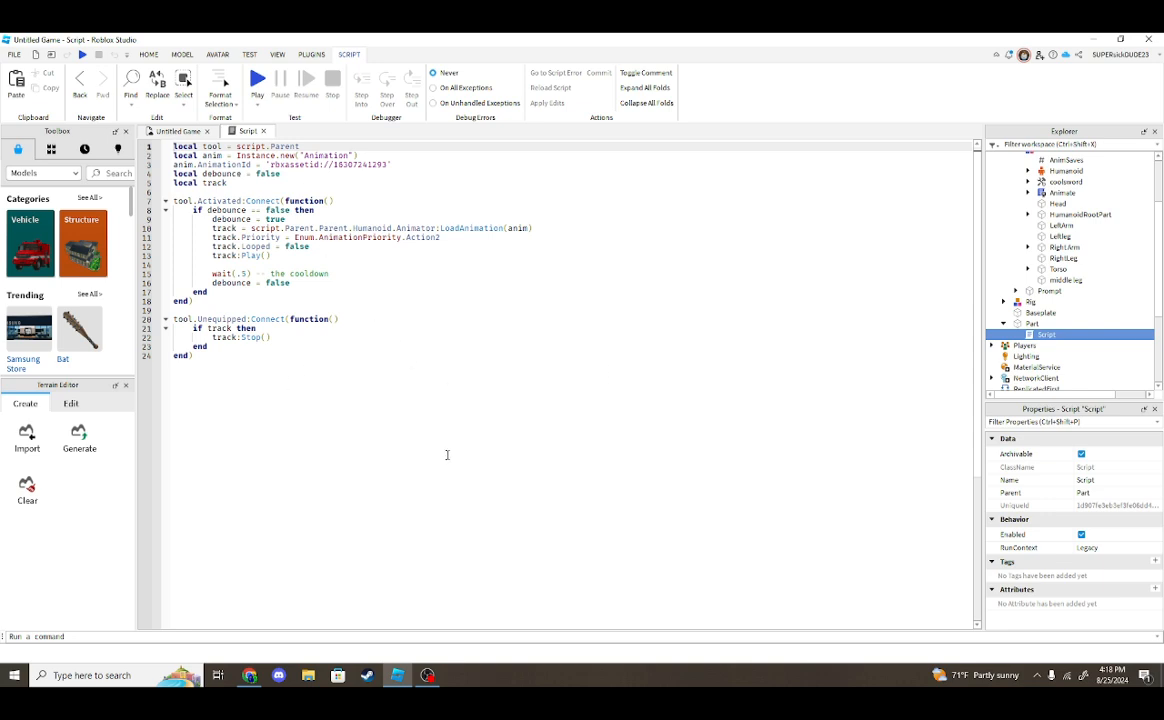
left_click(418, 389)
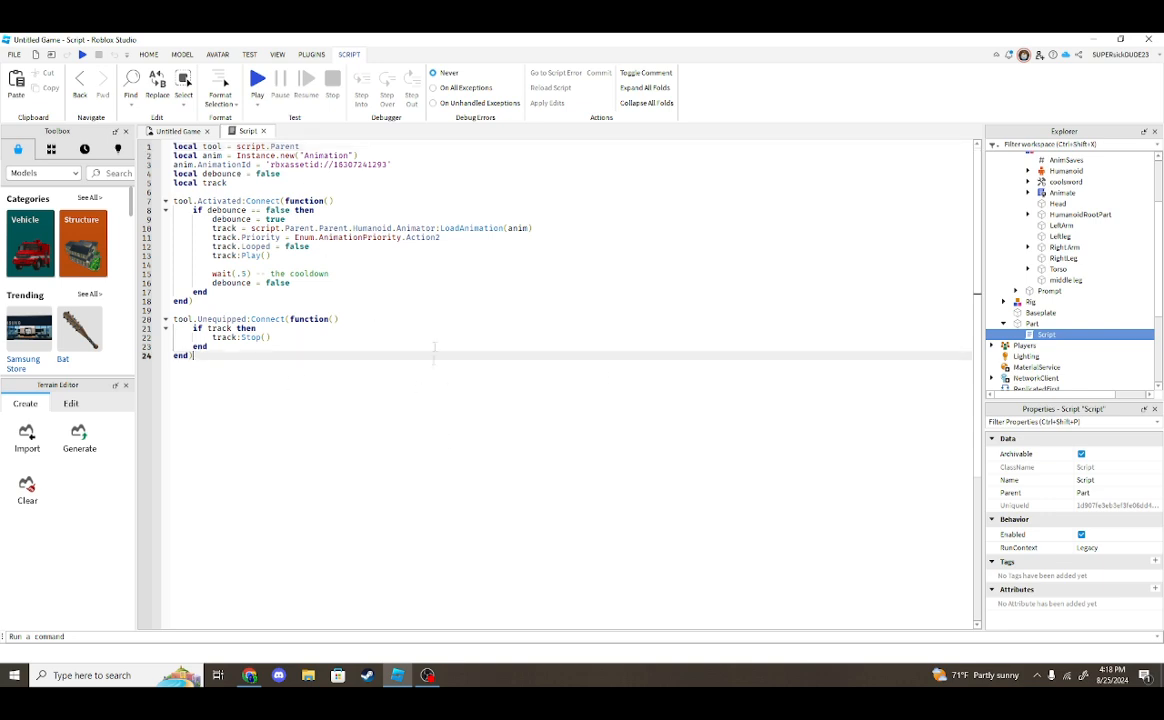
Select the custom Model in the 3D view and open it in the Animation Editor.
left_click(180, 132)
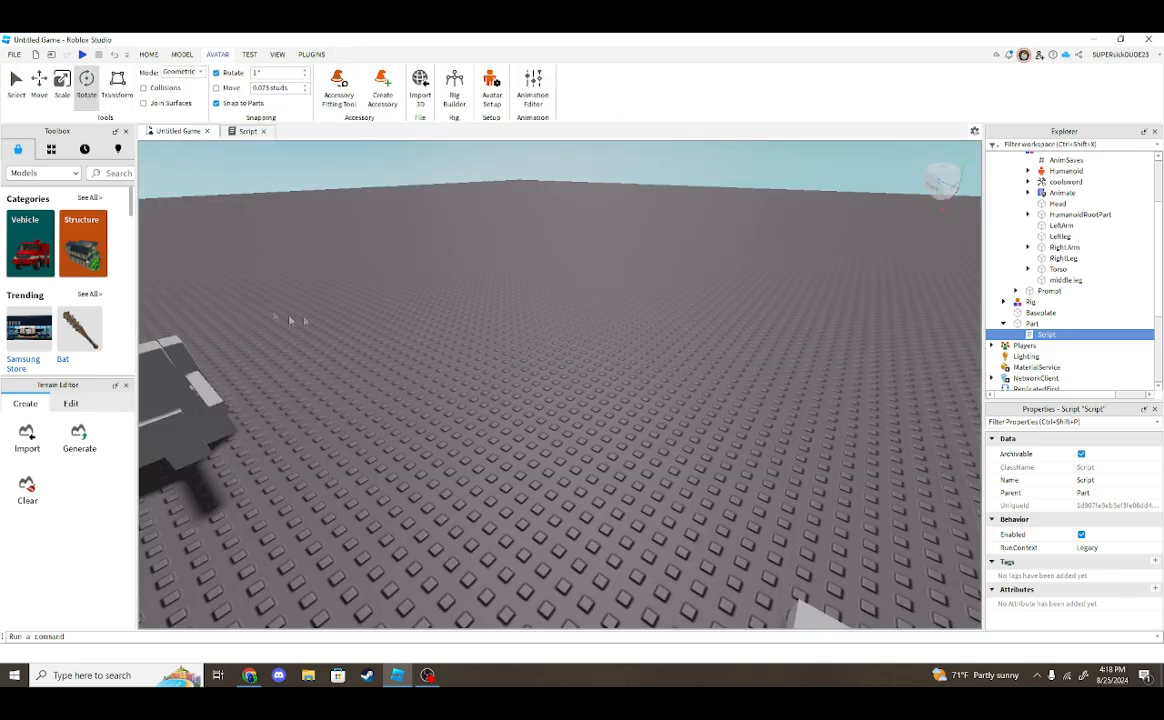
right_click_drag(290, 320, 275, 317)
left_click(462, 326)
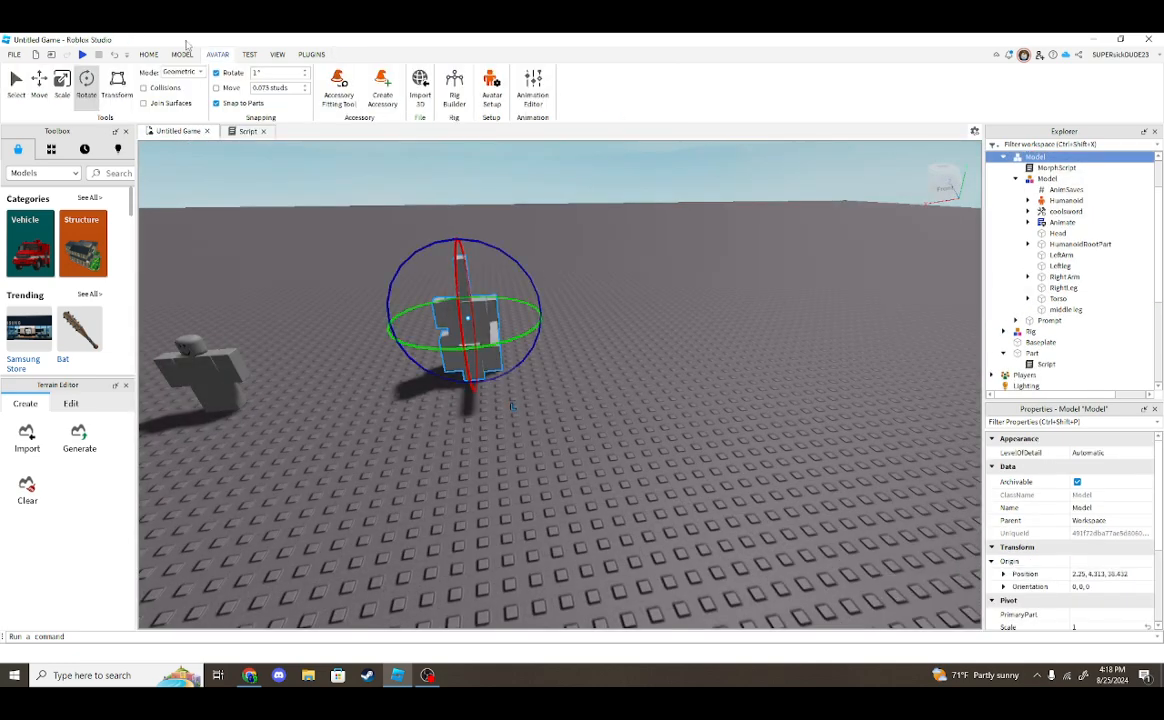
left_click(311, 54)
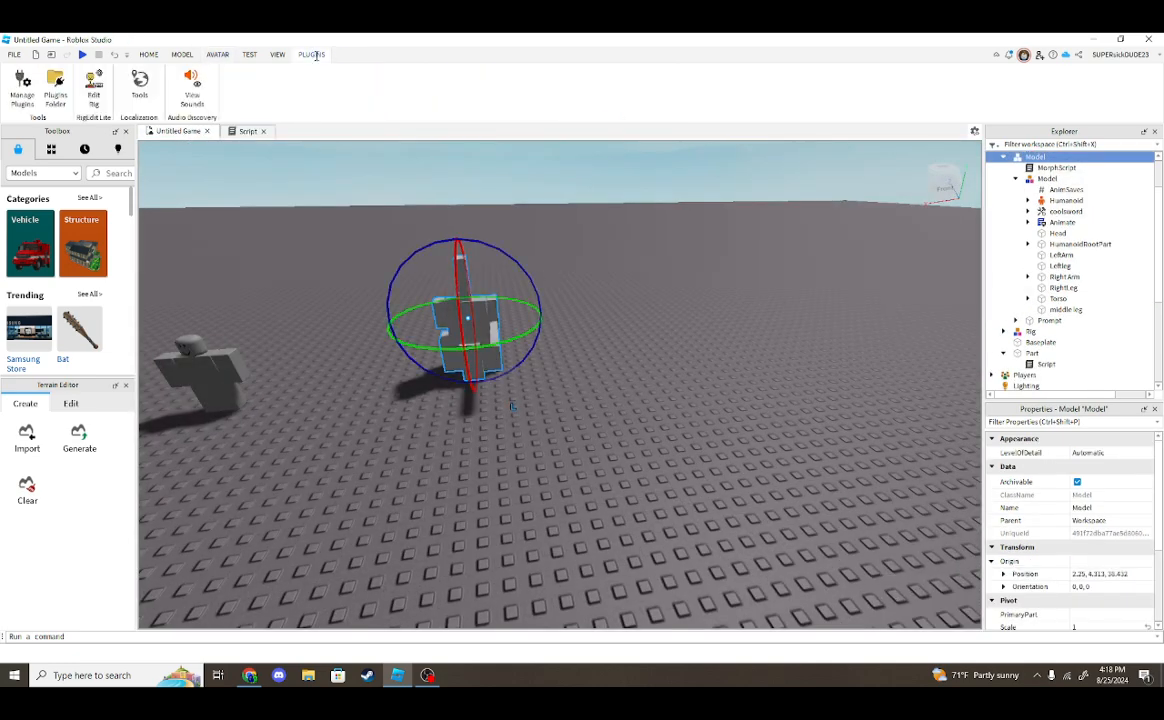
left_click(181, 54)
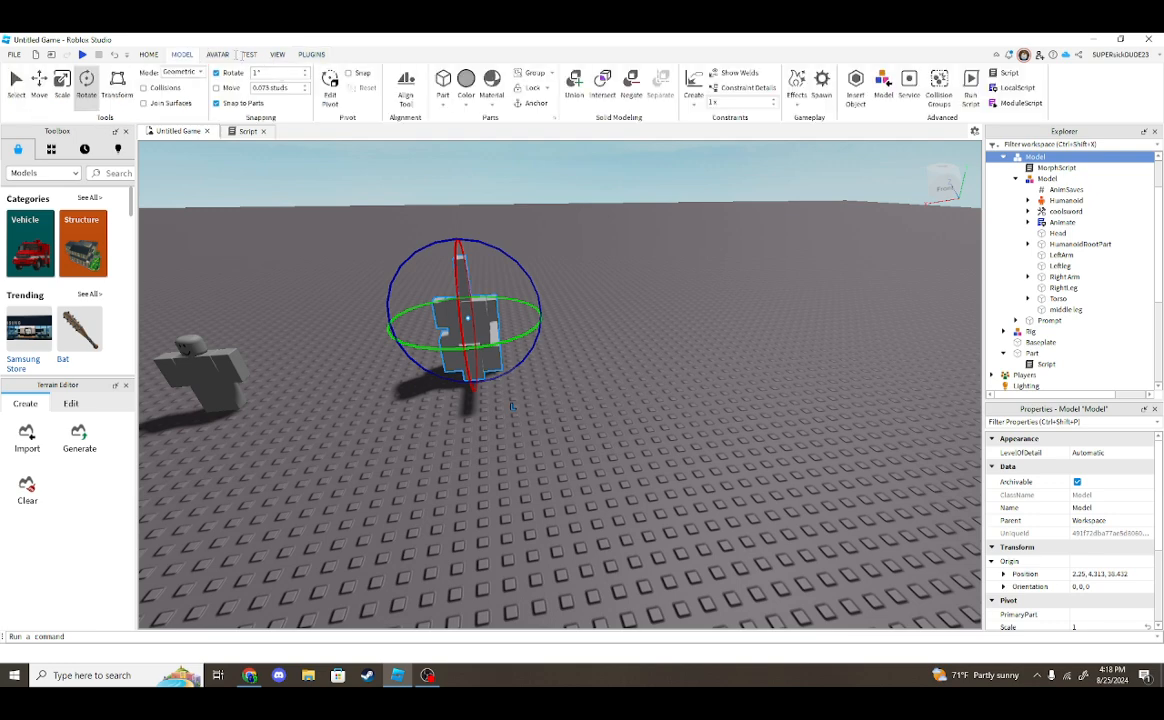
left_click(217, 54)
left_click(533, 88)
Delete the keyframes at 0:06 and 0:03, keeping only the starting pose.
right_click_drag(531, 267, 548, 240)
right_click_drag(366, 338, 362, 335)
key("w")
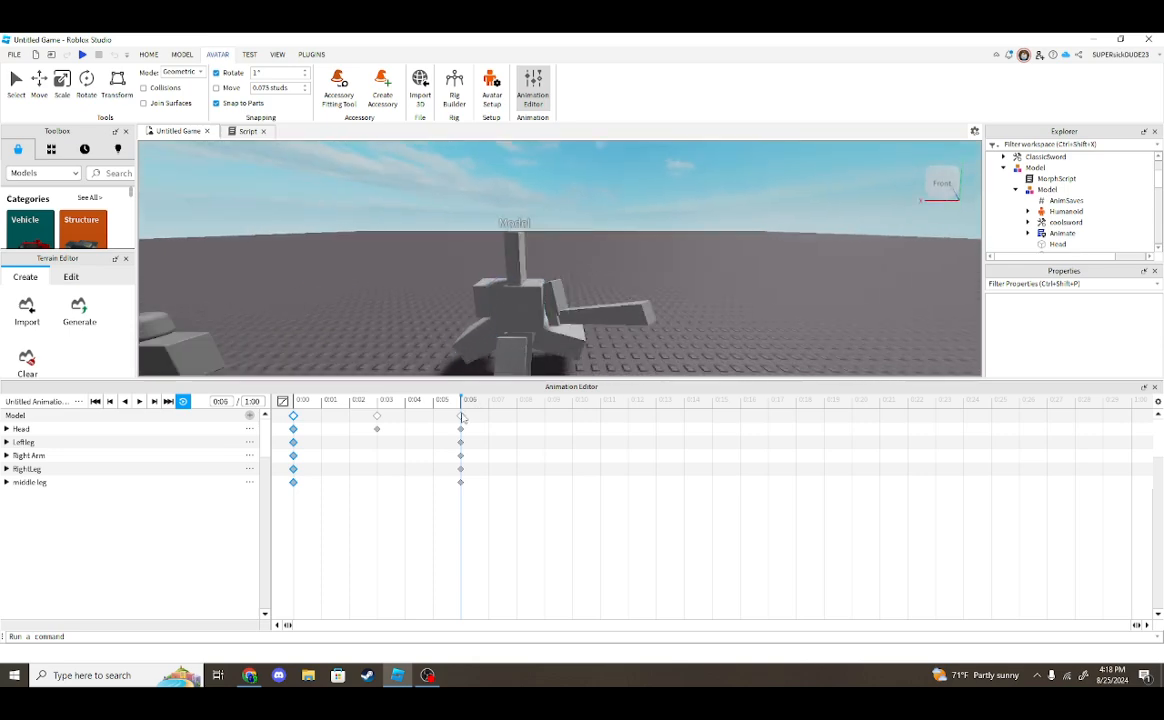
key("Delete")
left_click(377, 419)
key("Delete")
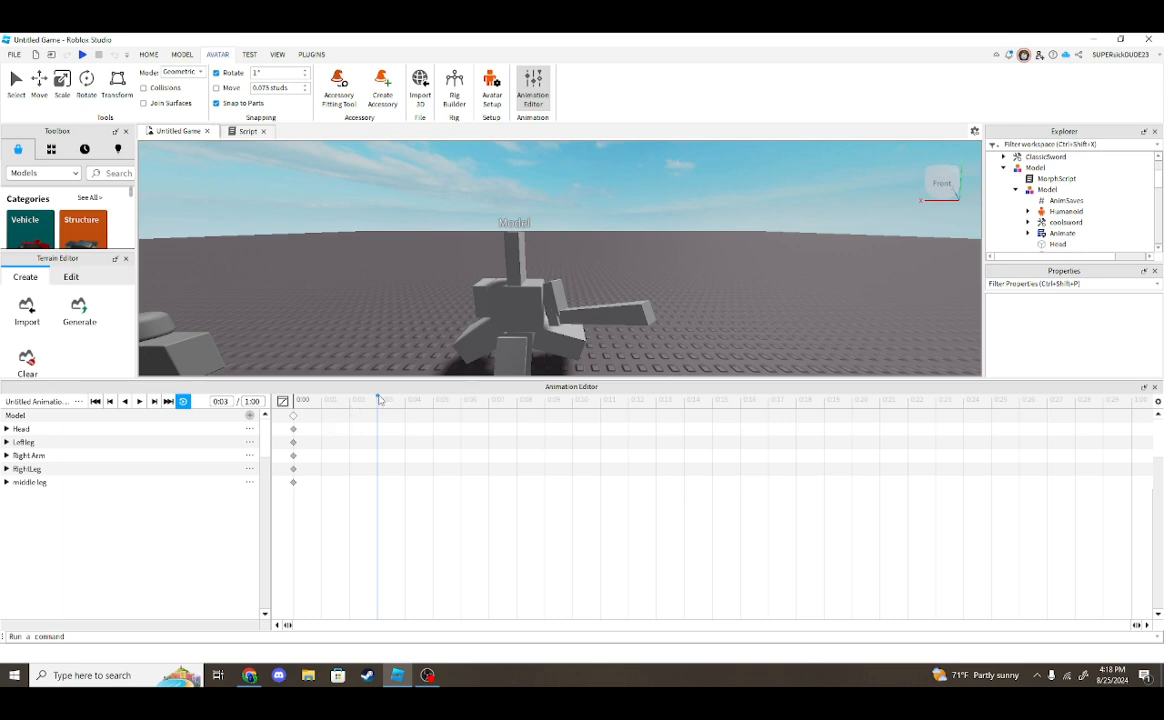
Pose the right arm at 0:03 by rotating it so the sword is raised upright for the swing.
left_click(546, 300)
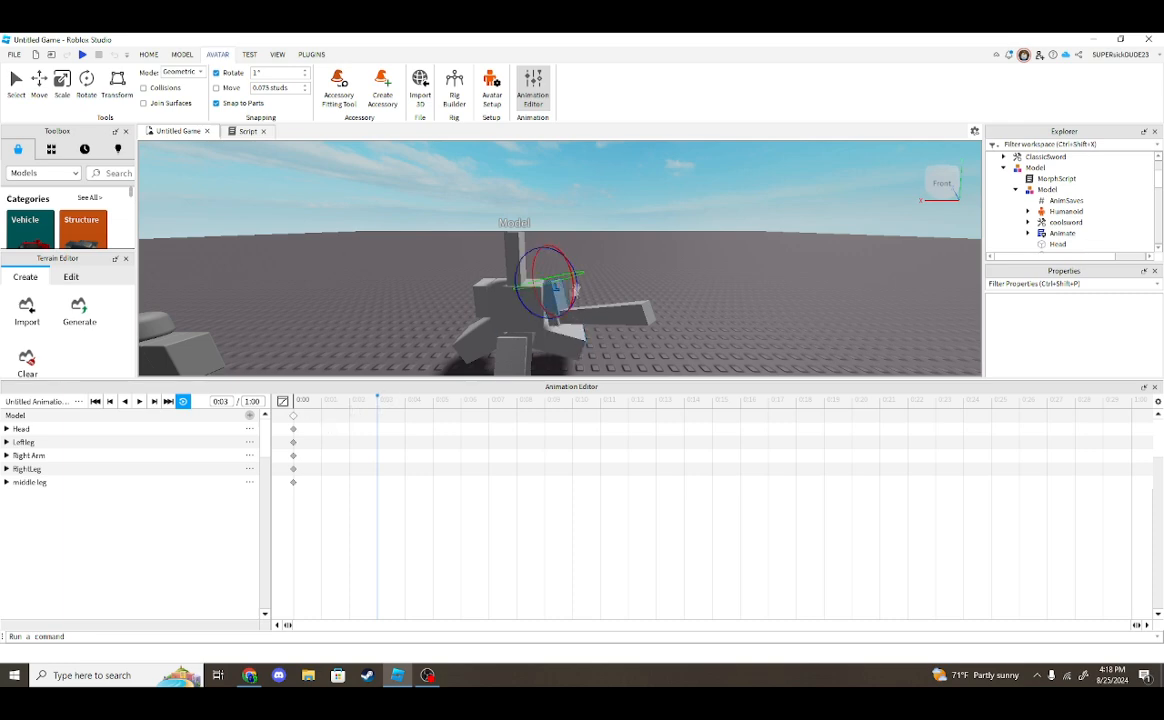
left_click_drag(577, 287, 575, 255)
right_click_drag(575, 255, 579, 241)
left_click_drag(580, 215, 621, 247)
right_click_drag(621, 247, 540, 220)
left_click_drag(480, 218, 524, 230)
left_click_drag(496, 184, 470, 237)
scroll(600, 231, "down", 4)
right_click_drag(600, 231, 628, 238)
scroll(649, 233, "up", 4)
scroll(649, 232, "down", 4)
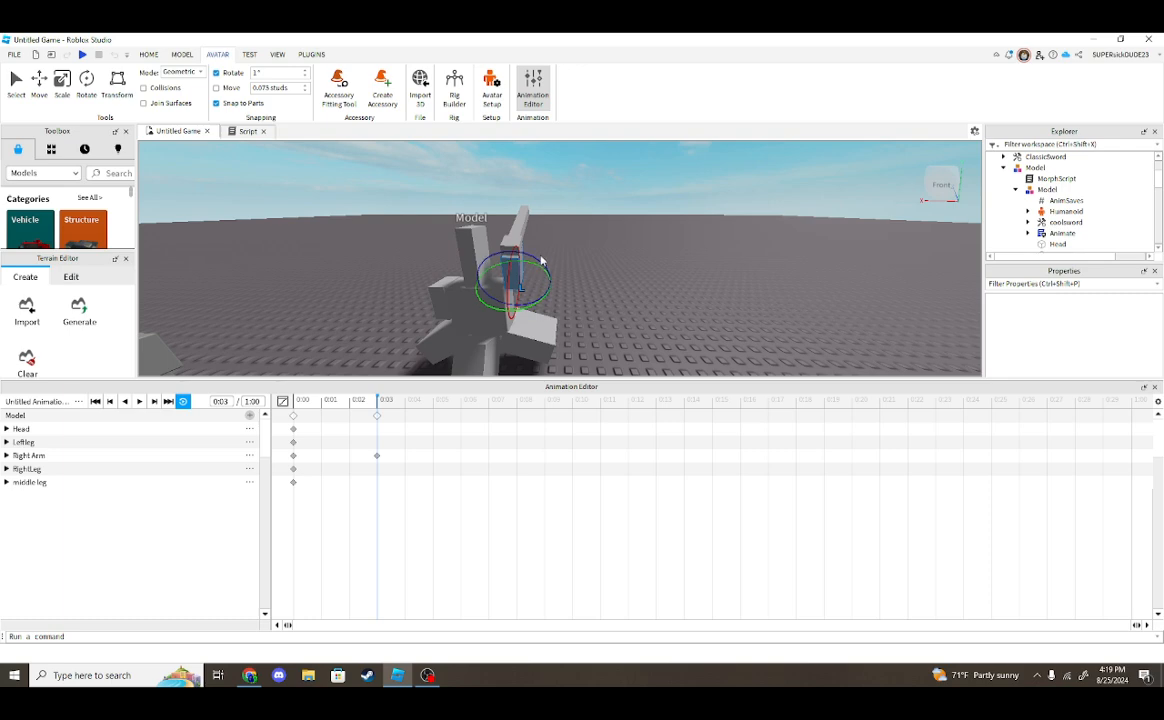
left_click_drag(535, 260, 562, 273)
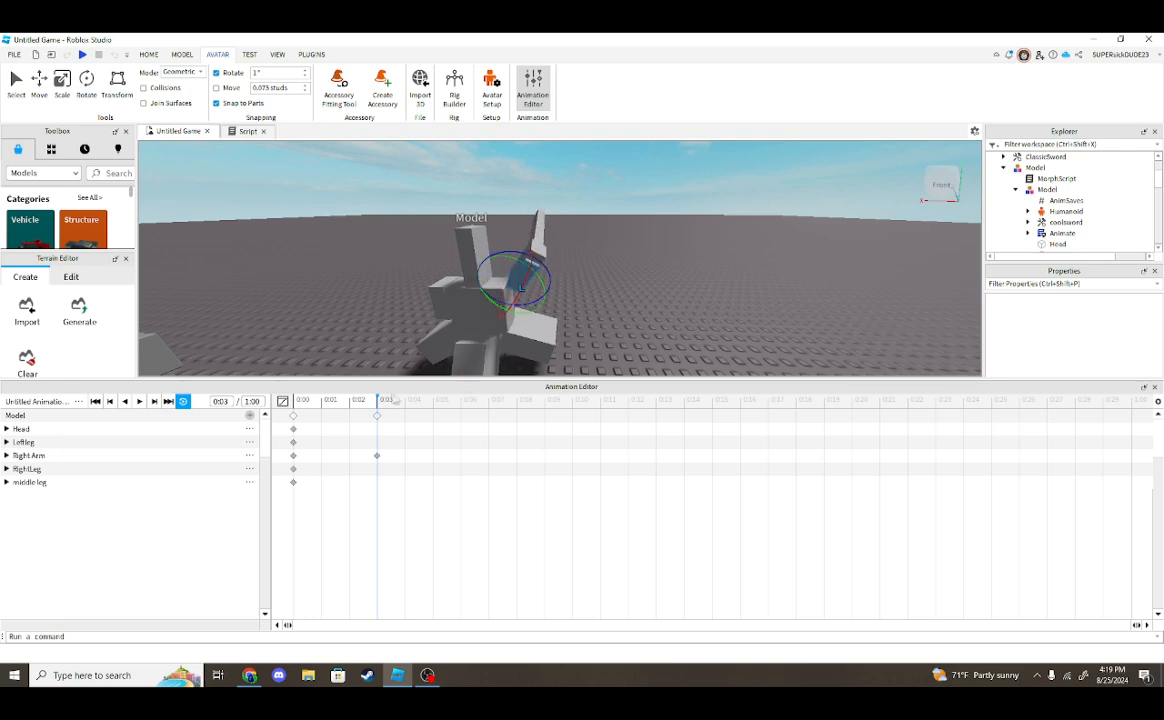
Swing the right arm down across the body at 0:06 and paste the starting pose at 0:09.
left_click_drag(378, 400, 433, 399)
left_click(462, 408)
left_click_drag(527, 279, 458, 370)
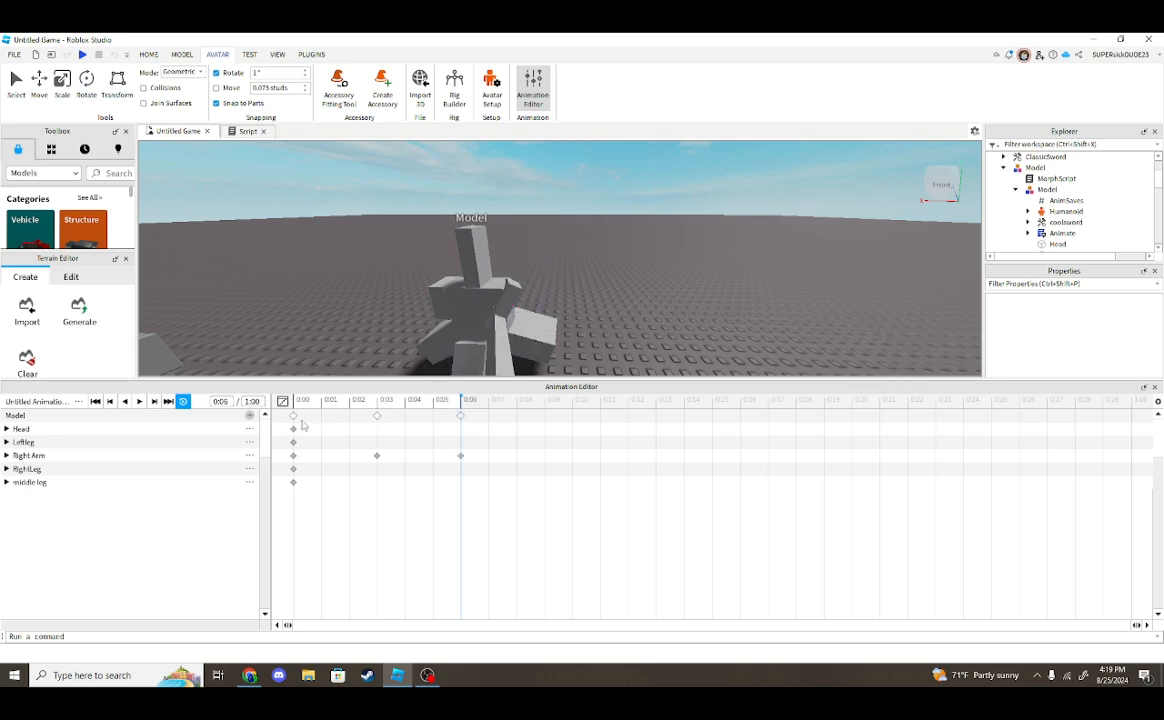
left_click_drag(463, 400, 548, 408)
key("ctrl+v")
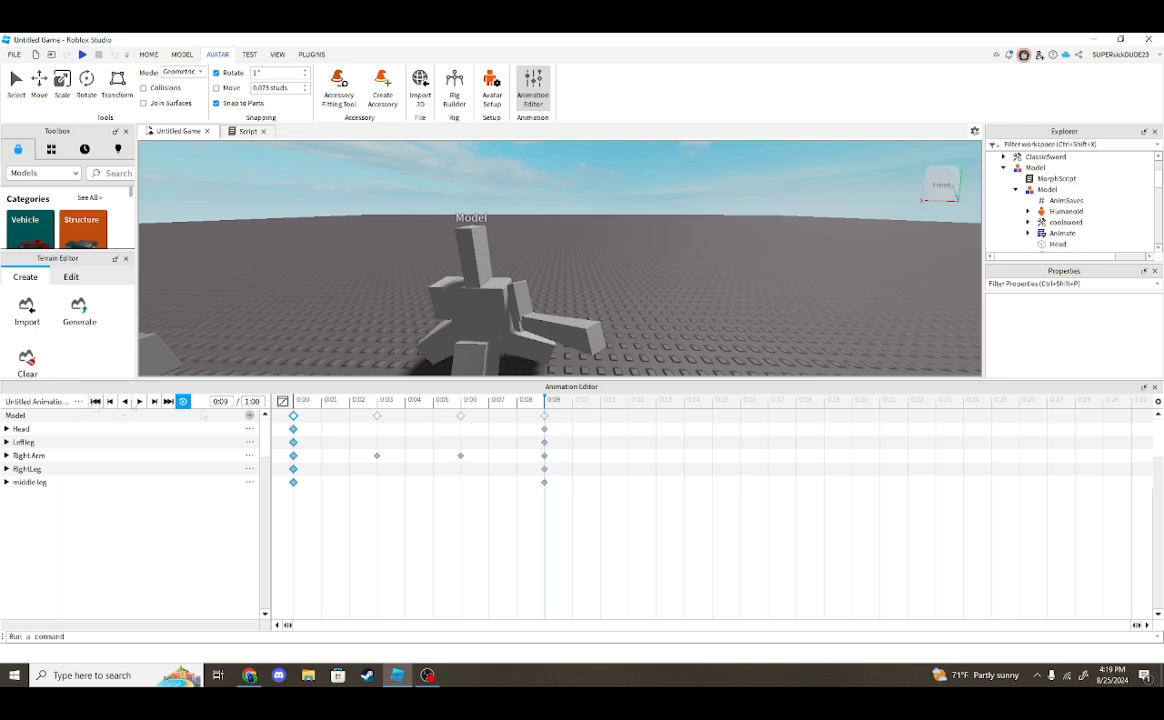
Preview the sword swing and turn off looping for the animation.
left_click(140, 402)
left_click(140, 402)
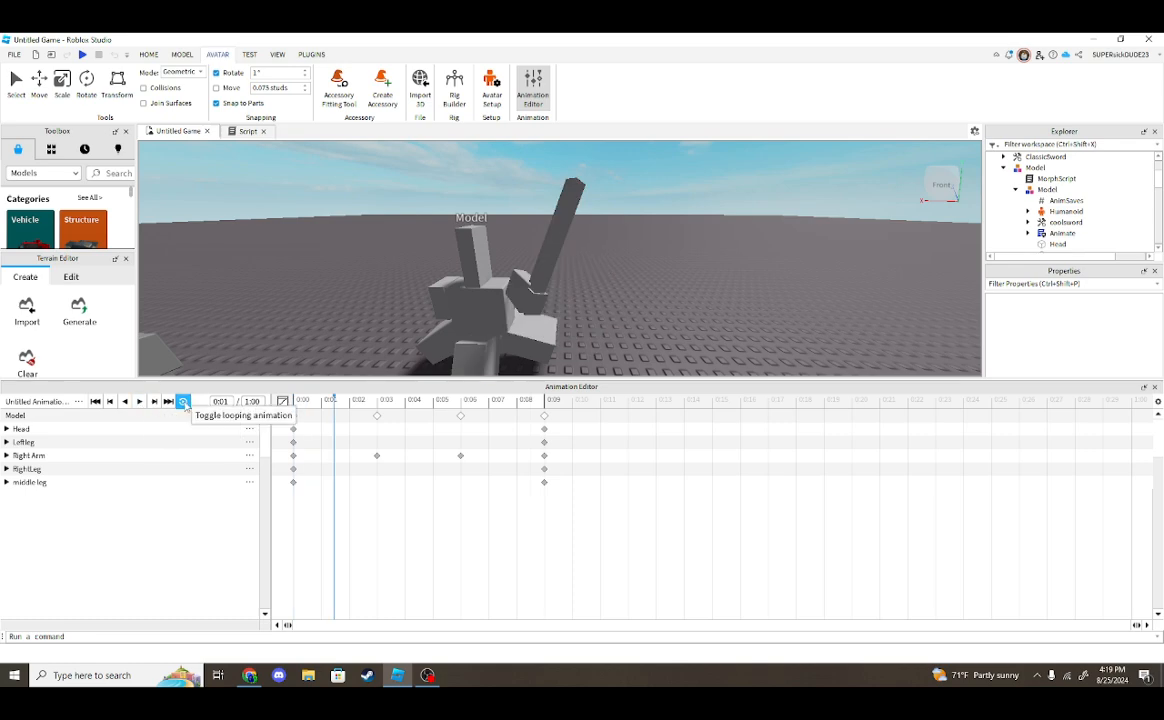
left_click(140, 402)
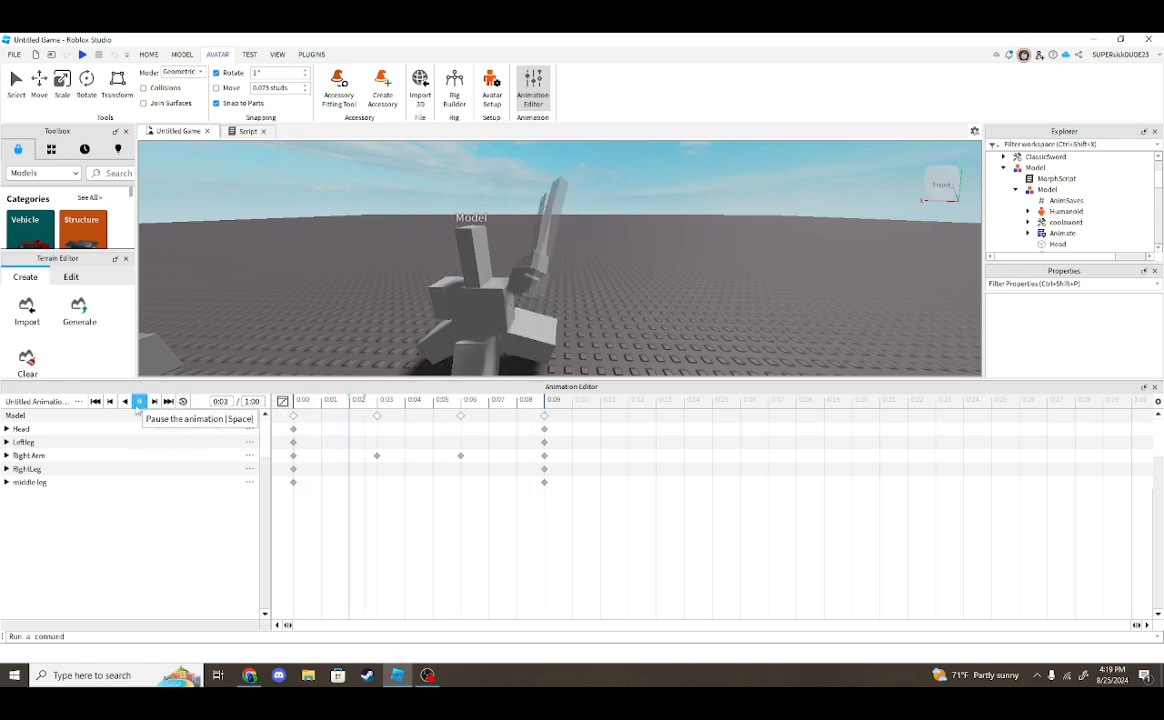
left_click(138, 407)
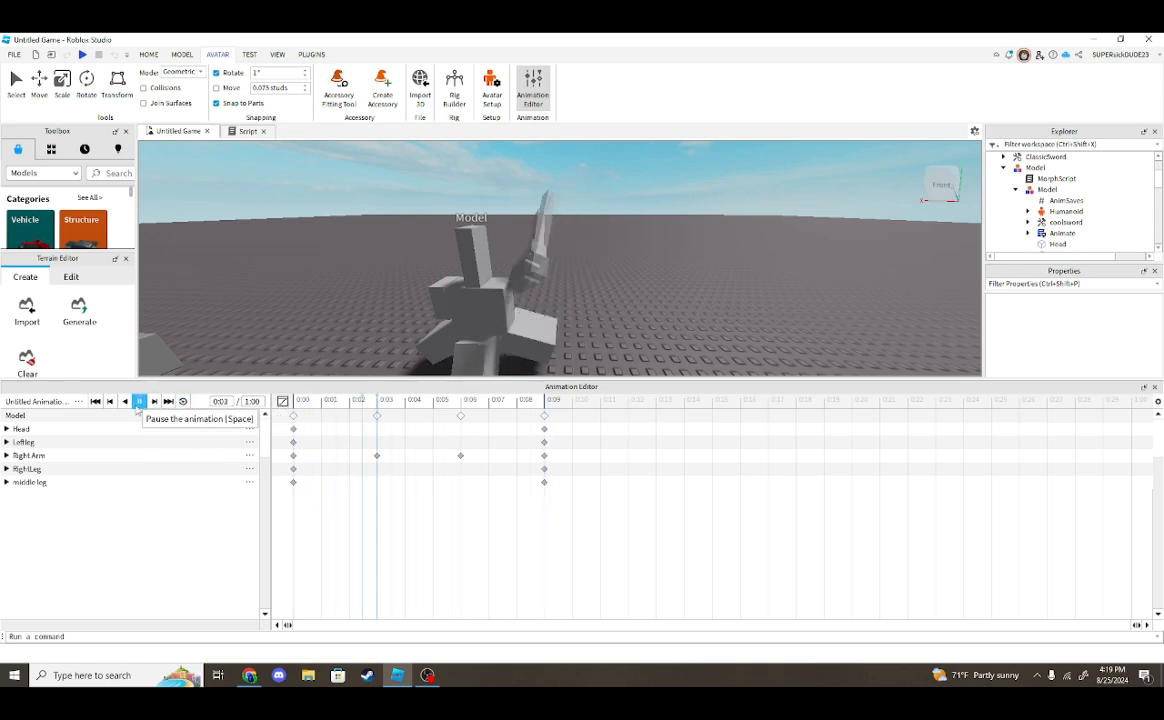
Set the swing animation's priority to Action.
left_click(80, 401)
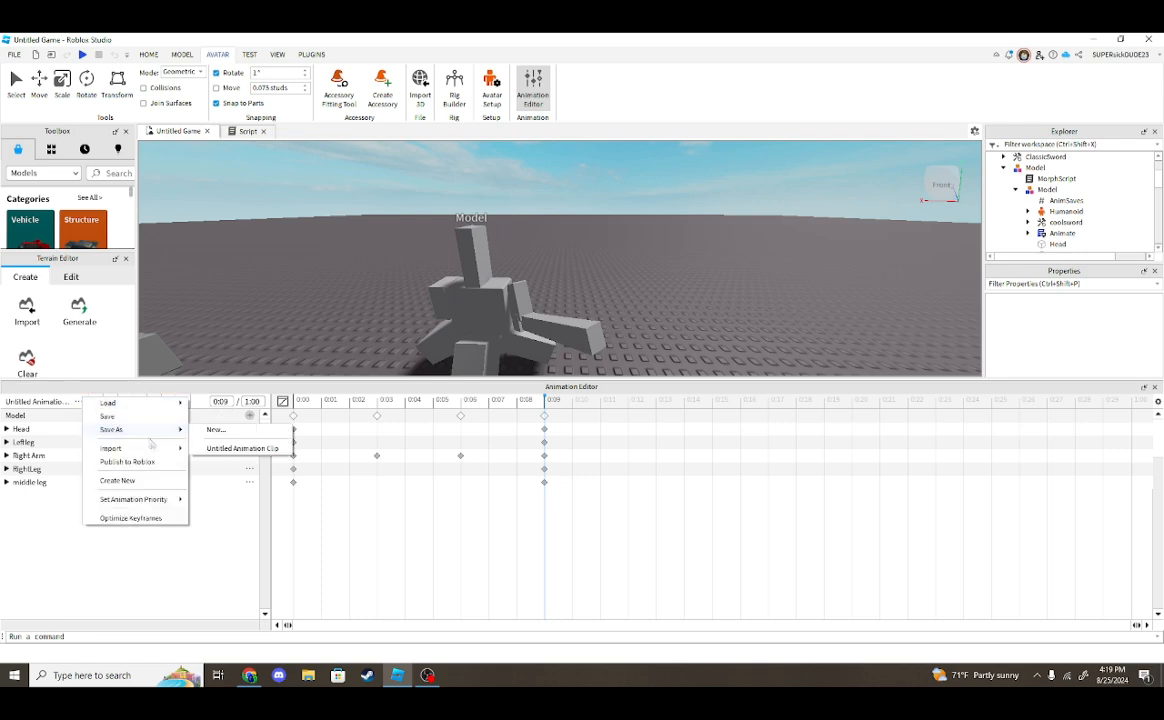
mouse_move(155, 499)
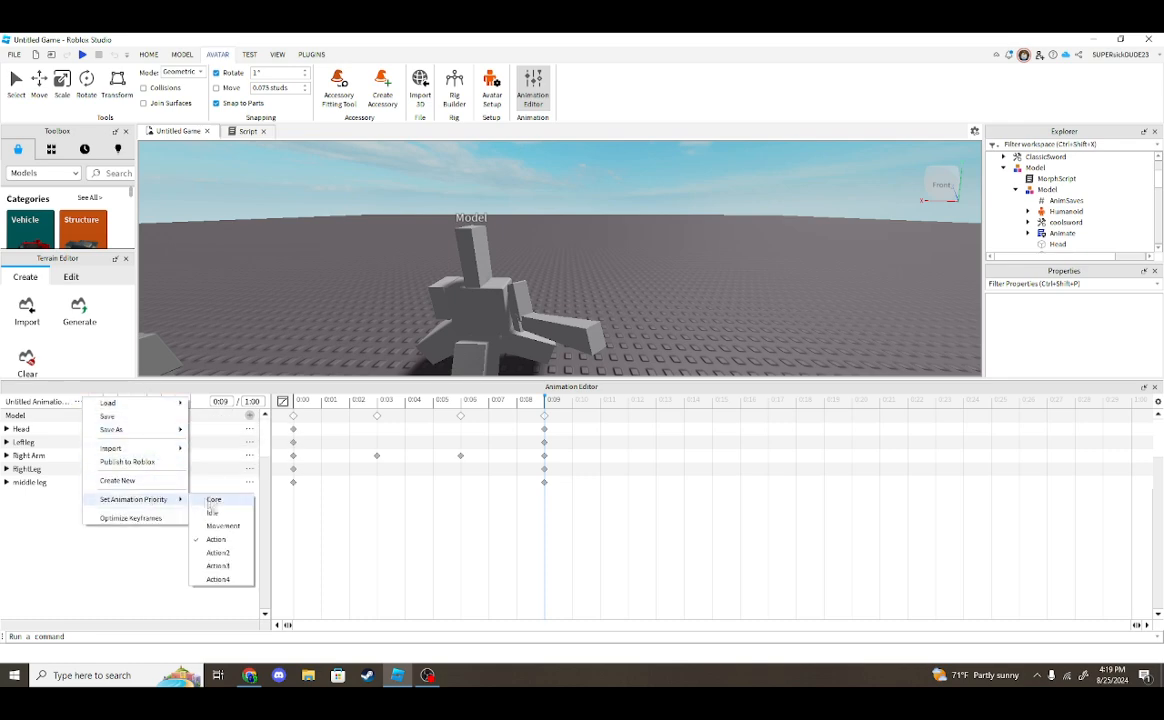
left_click(216, 545)
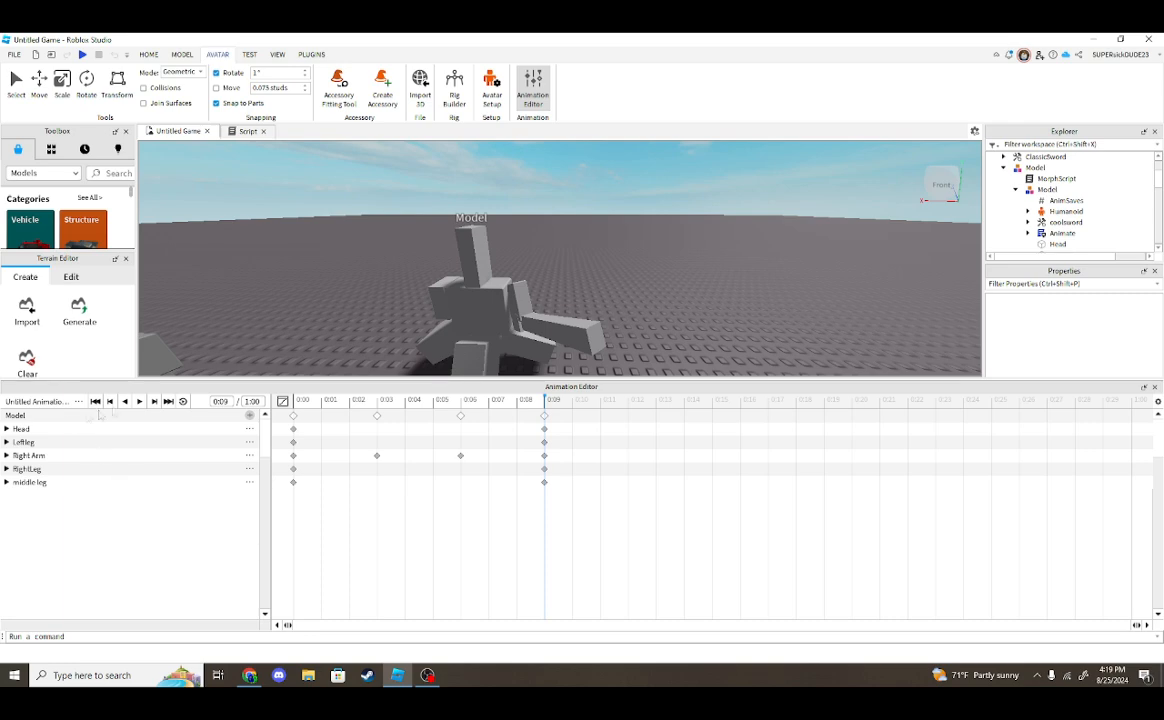
Publish the swing animation to Roblox under the title "weapon attack" and copy its asset ID.
left_click(183, 401)
left_click(81, 402)
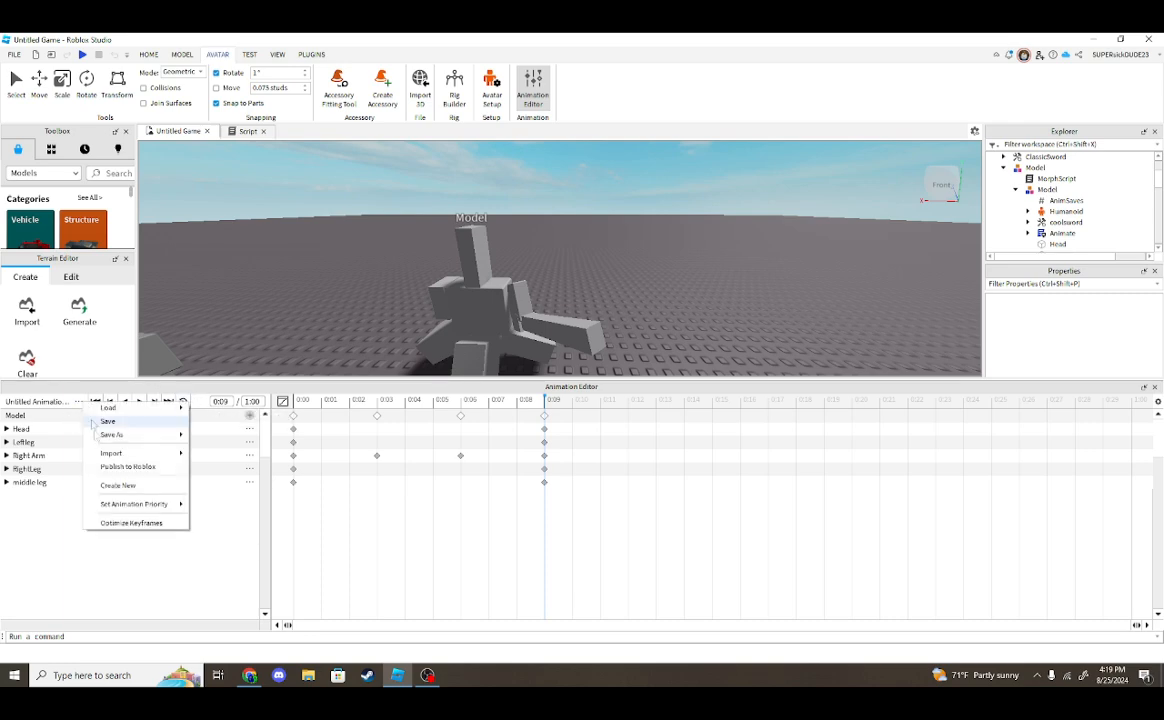
mouse_move(134, 506)
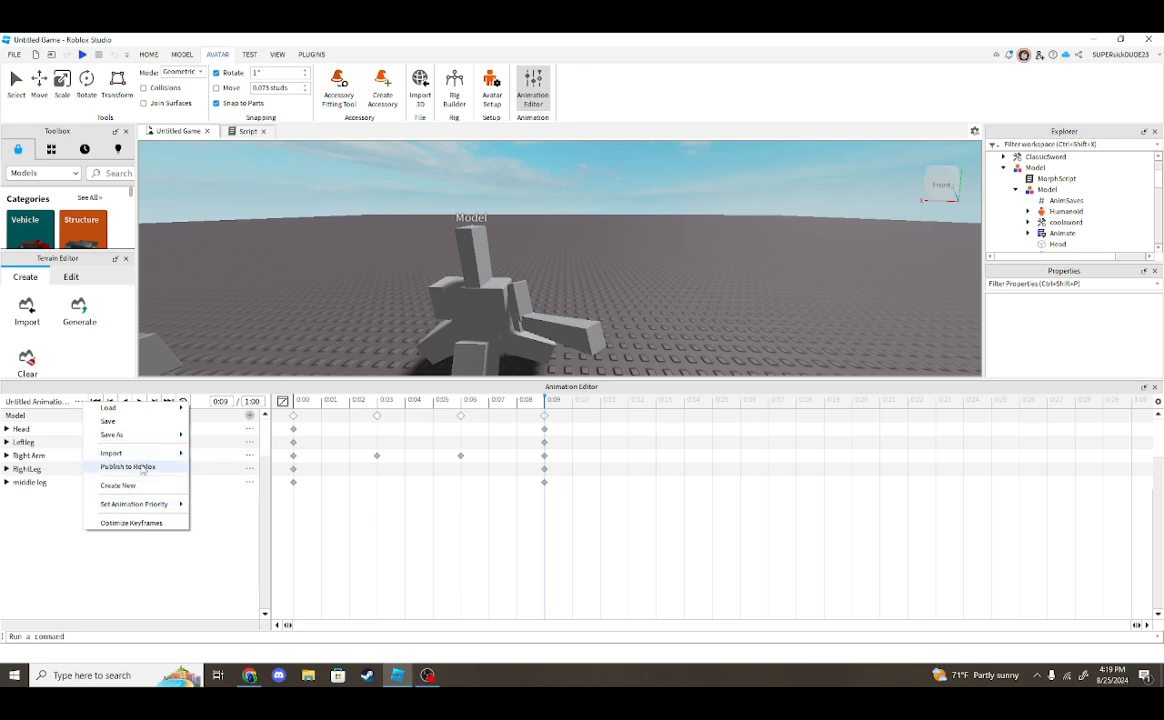
left_click(143, 469)
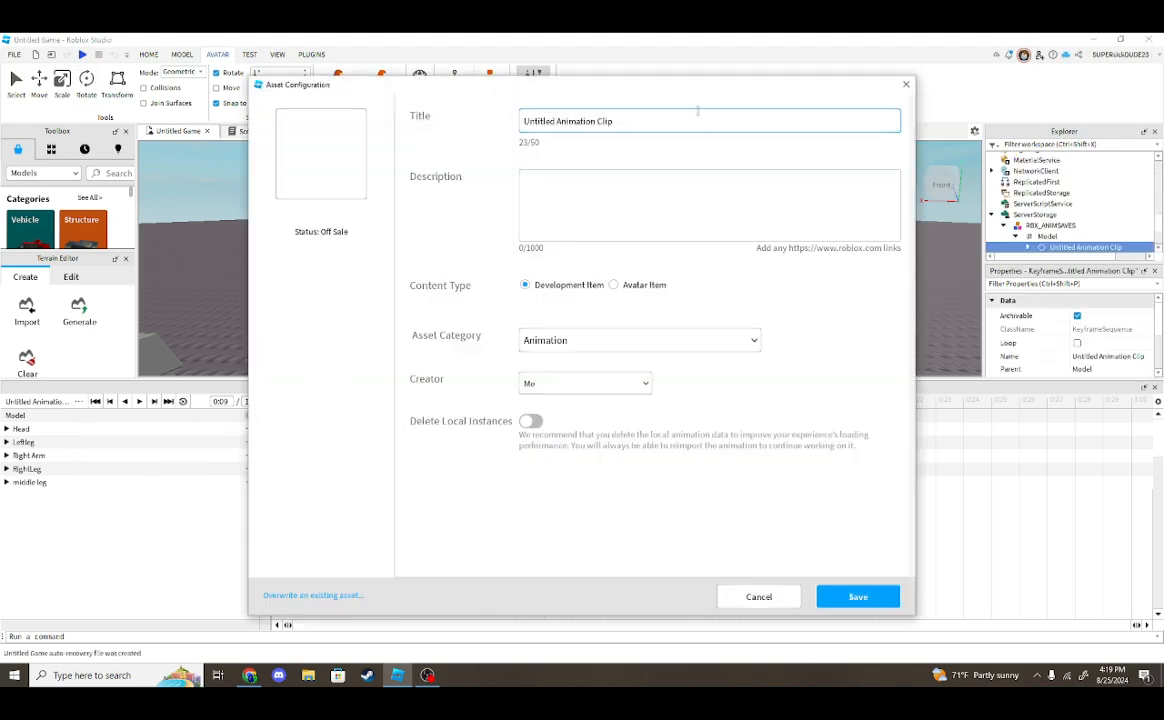
left_click_drag(676, 118, 14, 85)
type("wwe")
type("on attack")
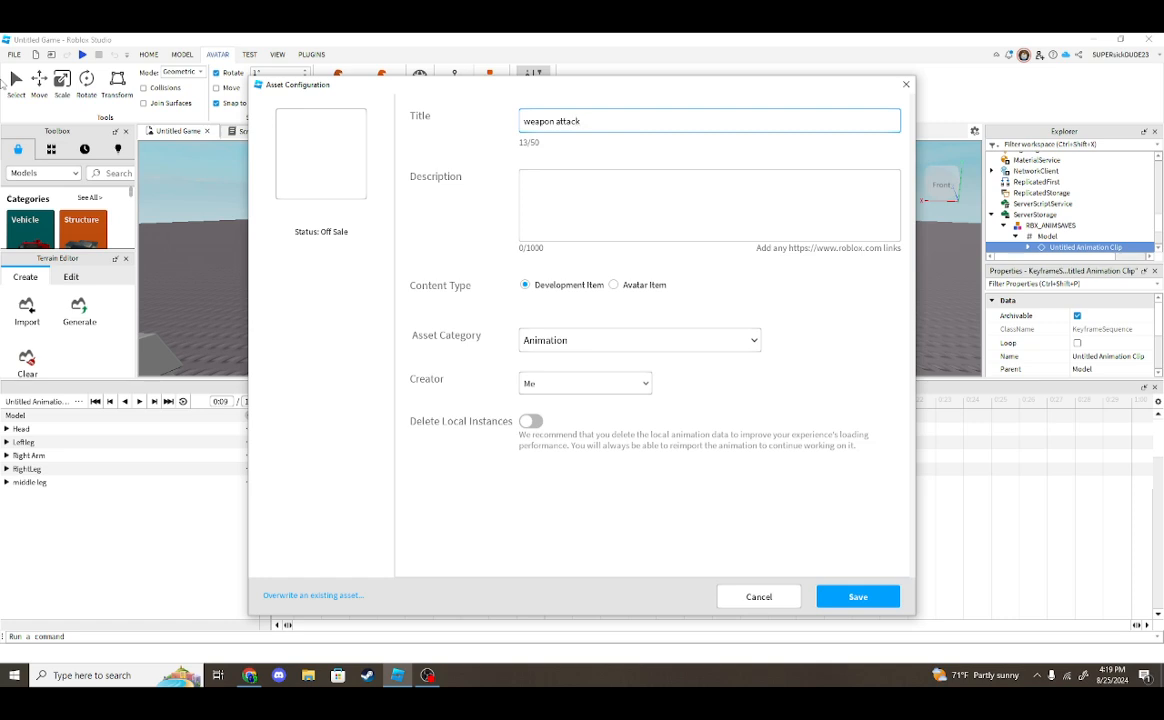
key("Return")
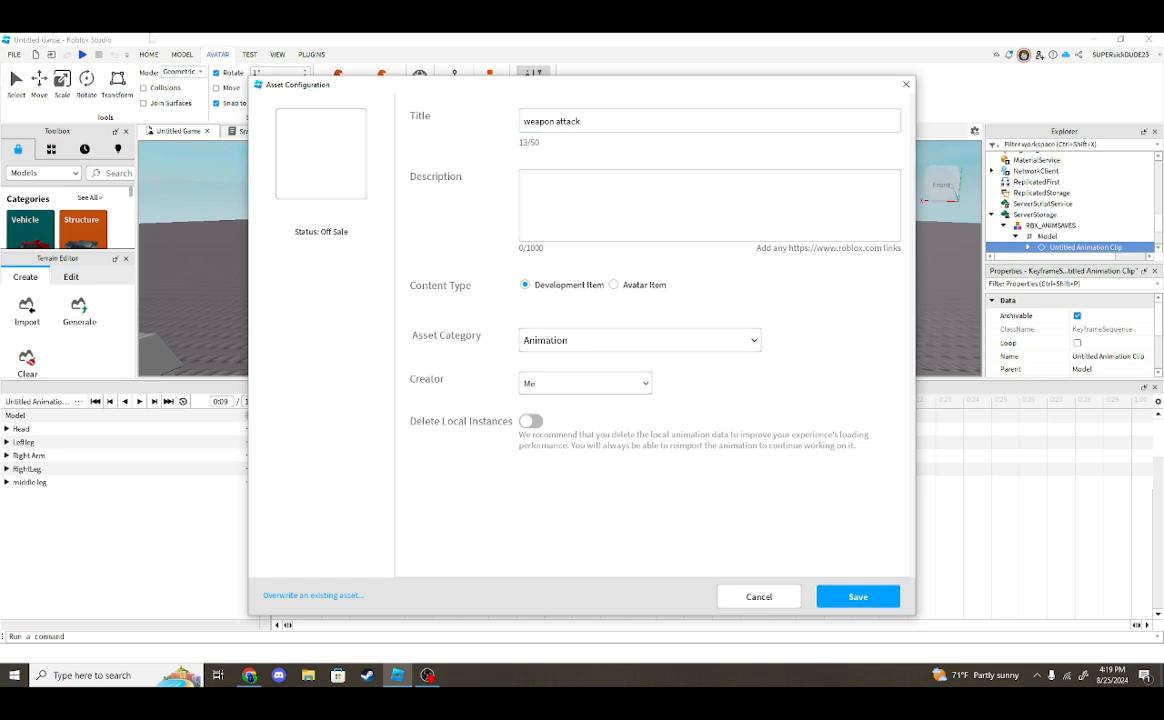
left_click(831, 592)
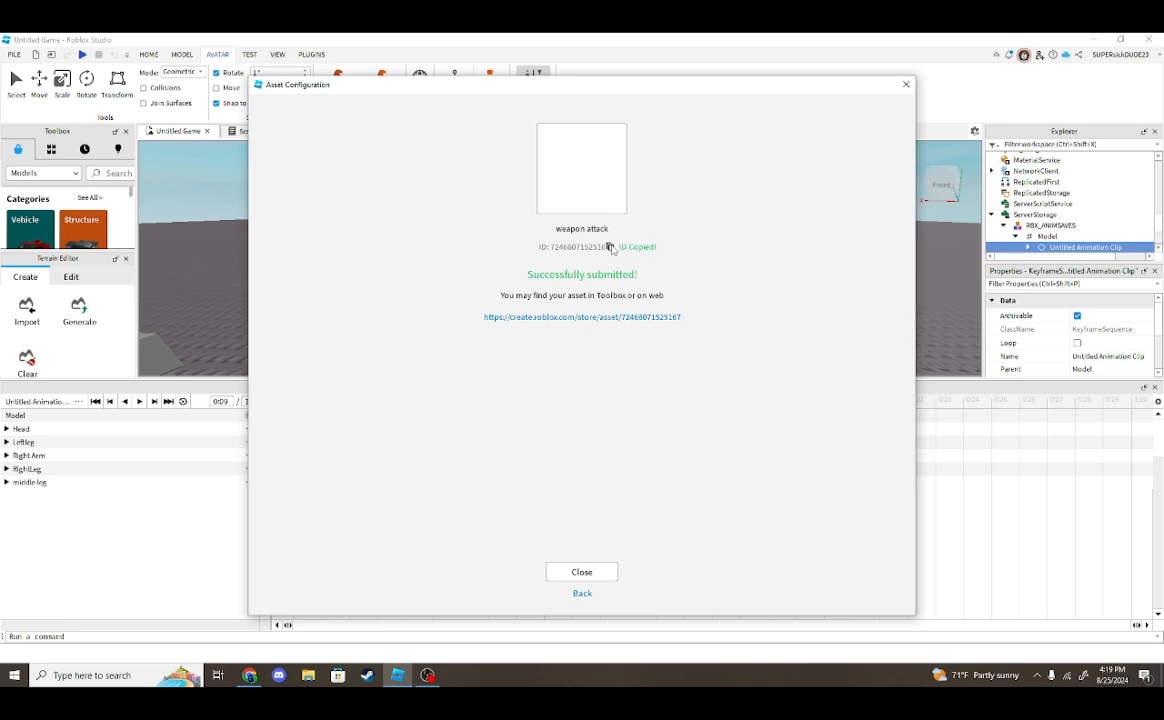
left_click(609, 568)
right_click_drag(795, 288, 795, 291)
right_click_drag(565, 209, 564, 206)
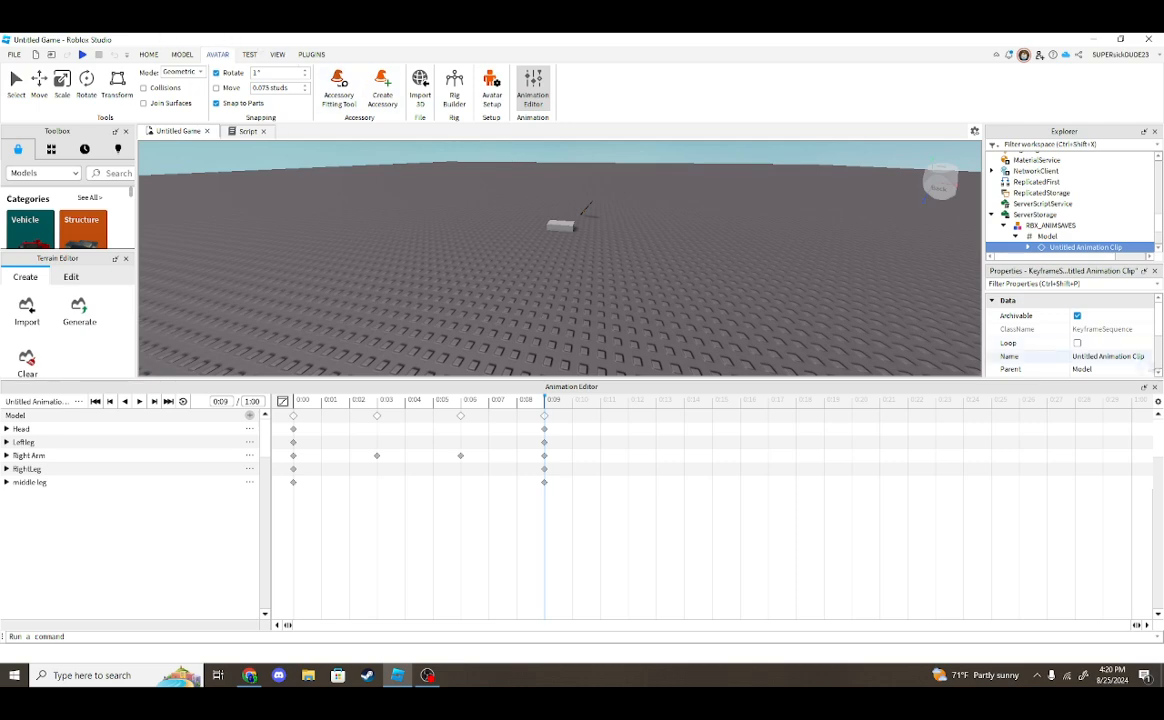
left_click(1155, 387)
left_click(560, 317)
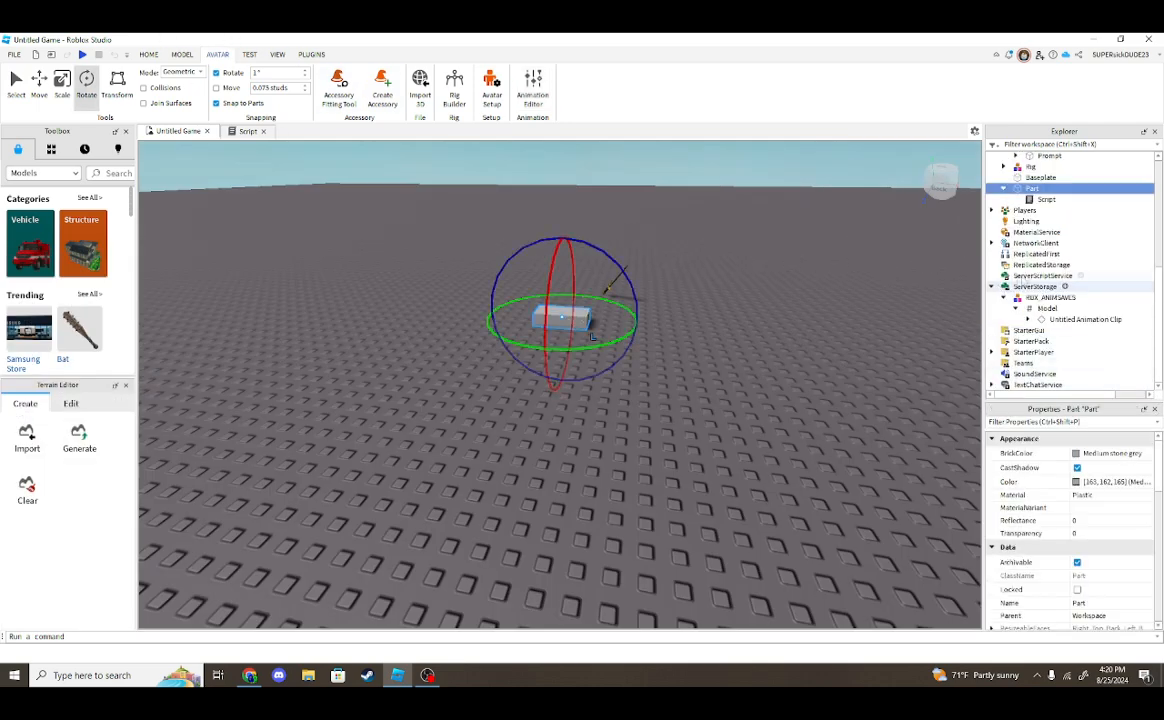
double_click(1040, 200)
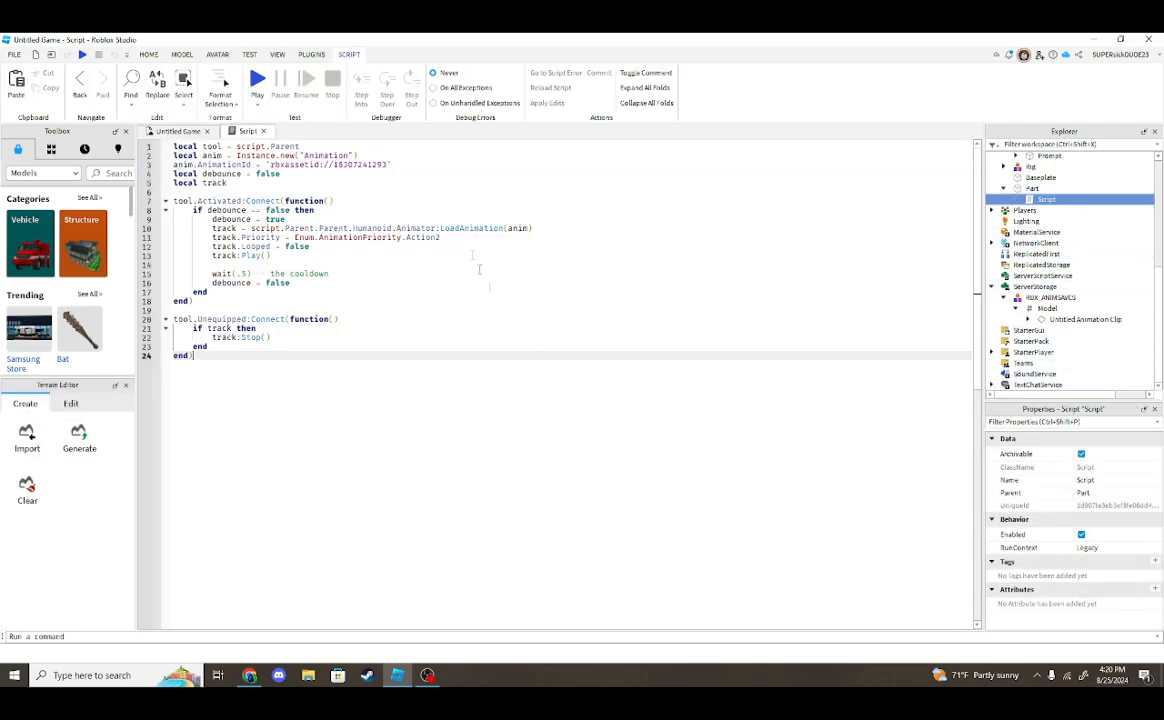
left_click_drag(389, 164, 339, 164)
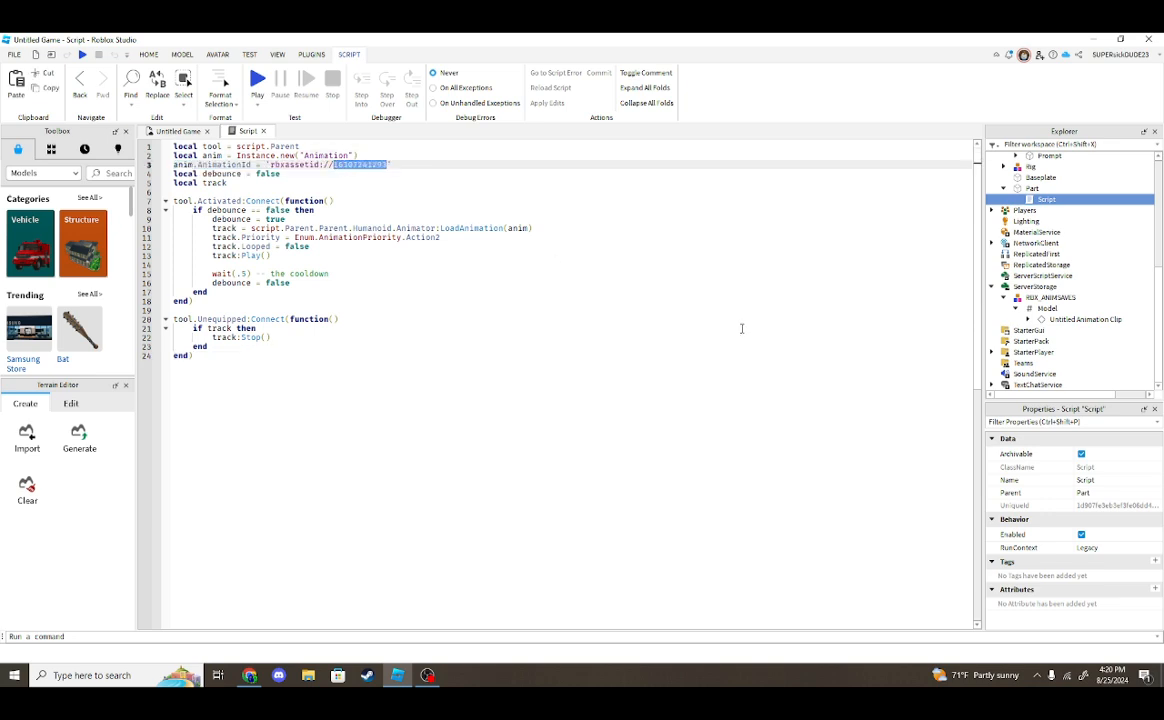
left_click(315, 276)
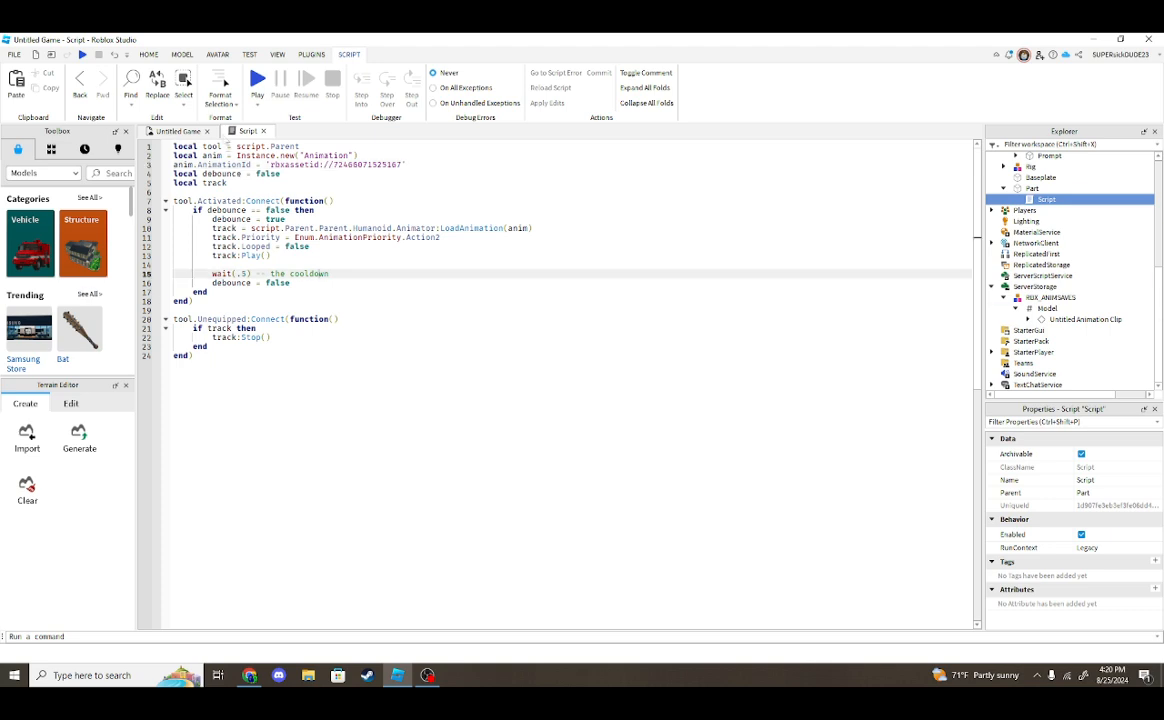
Move the coolsword tool out of the character model into Workspace.
left_click(176, 132)
scroll(1110, 272, "up", 5)
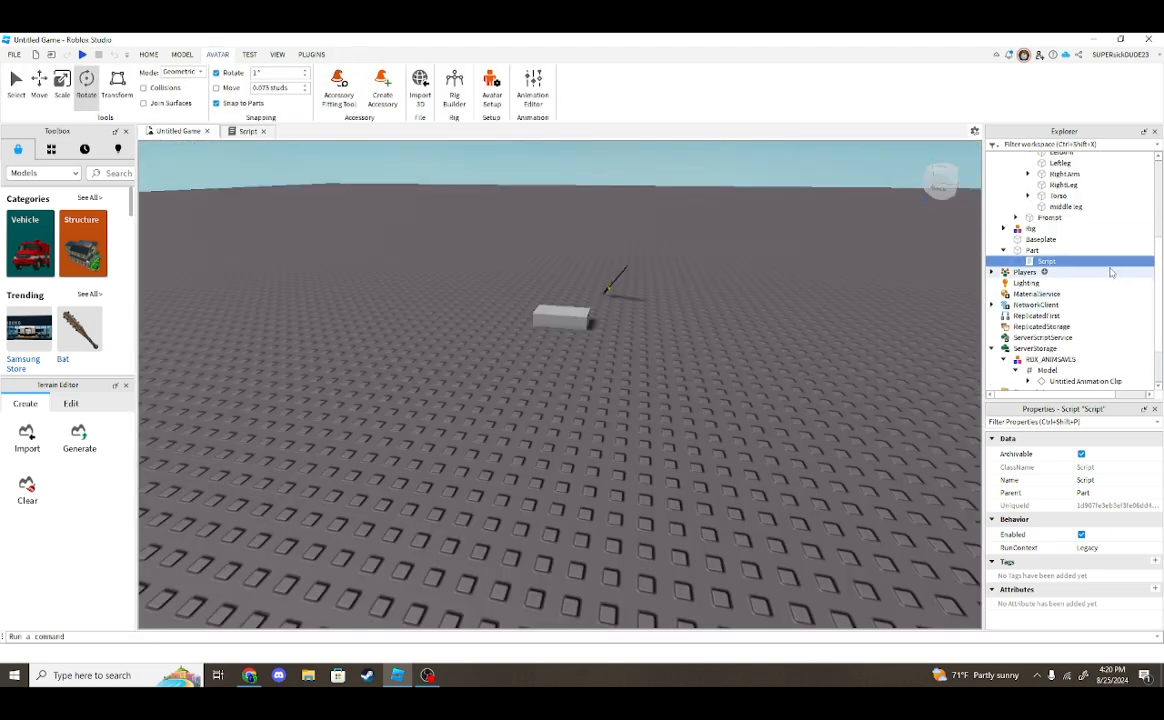
scroll(1110, 272, "up", 2)
scroll(1110, 272, "up", 2)
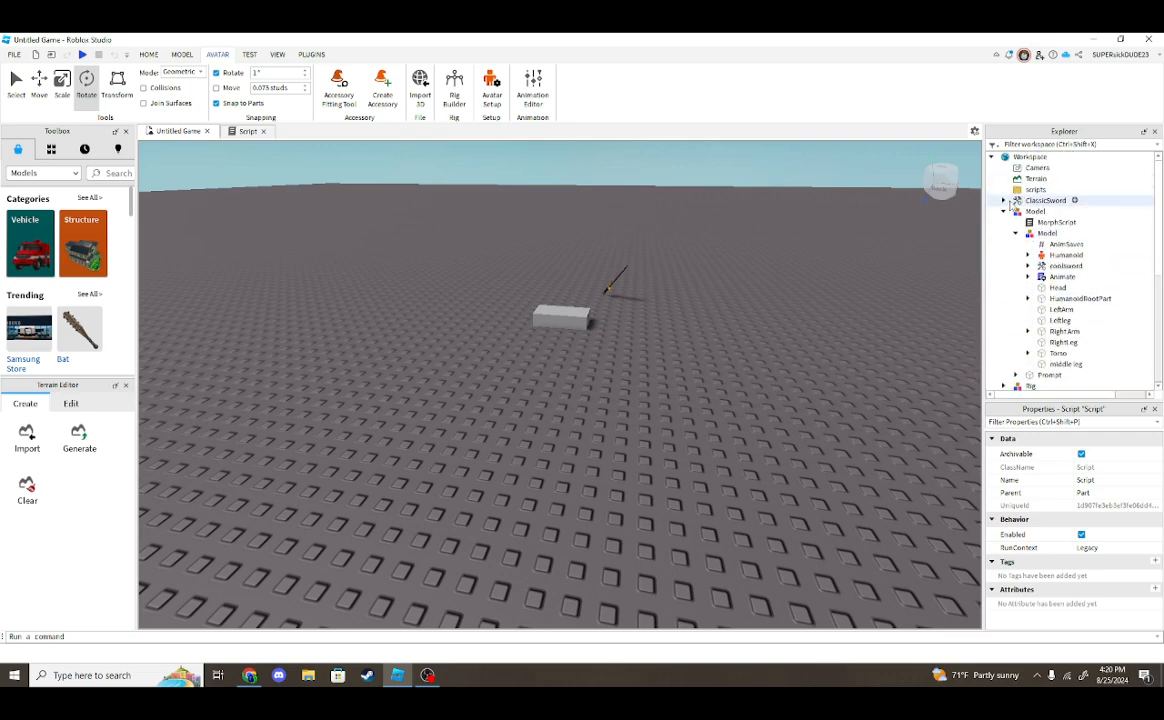
right_click_drag(938, 230, 442, 353)
scroll(442, 353, "down", 3)
left_click(630, 415)
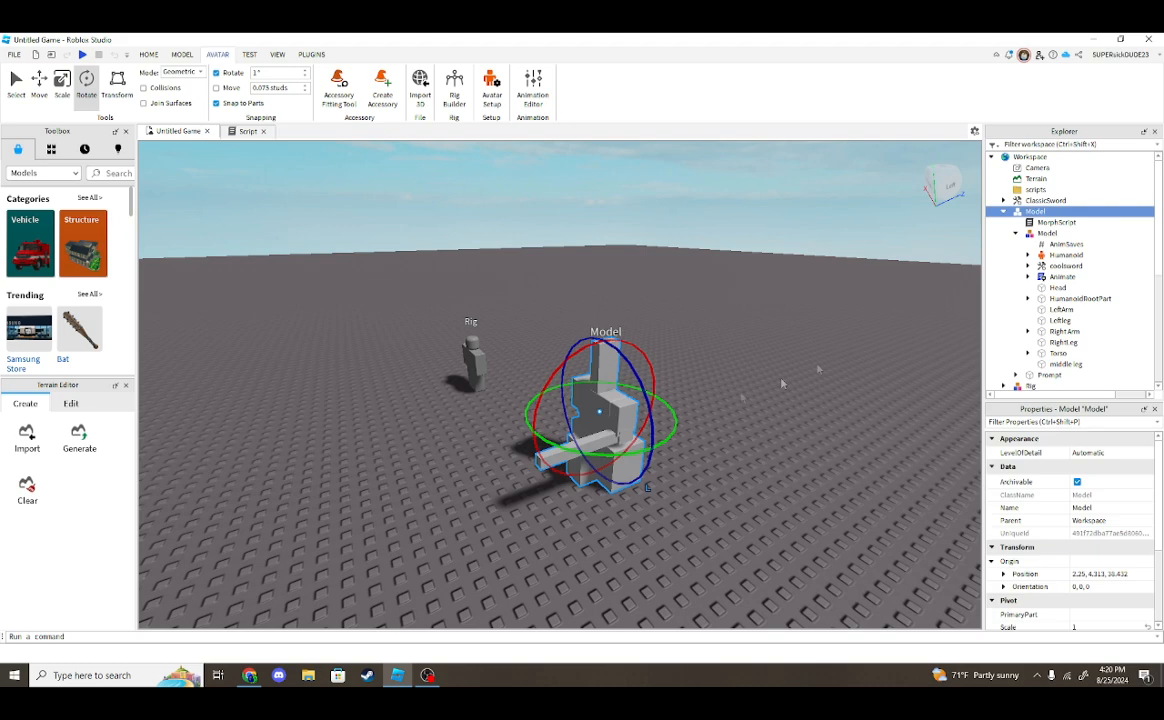
scroll(795, 398, "down", 4)
scroll(1040, 225, "down", 1)
scroll(1038, 236, "up", 1)
left_click_drag(1065, 265, 1030, 157)
left_click(710, 468)
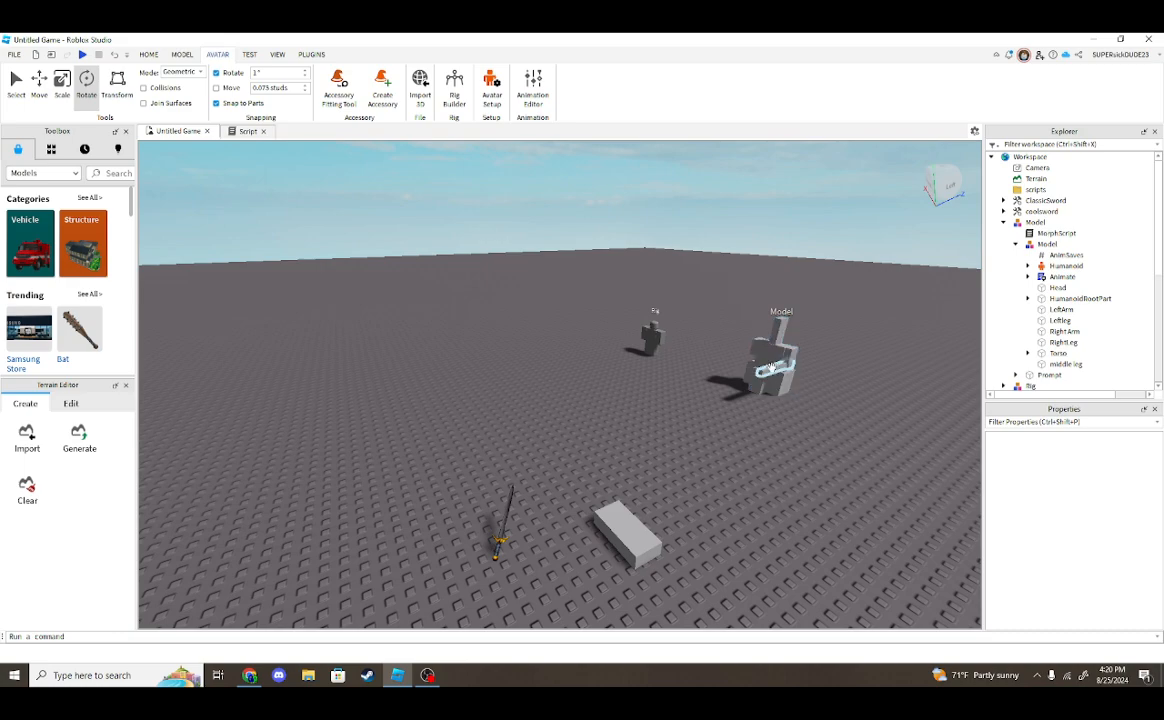
Move the attack animation script from the Part into the coolsword tool.
left_click(775, 369)
left_click(1004, 212)
right_click_drag(668, 429, 517, 456)
left_click(498, 458)
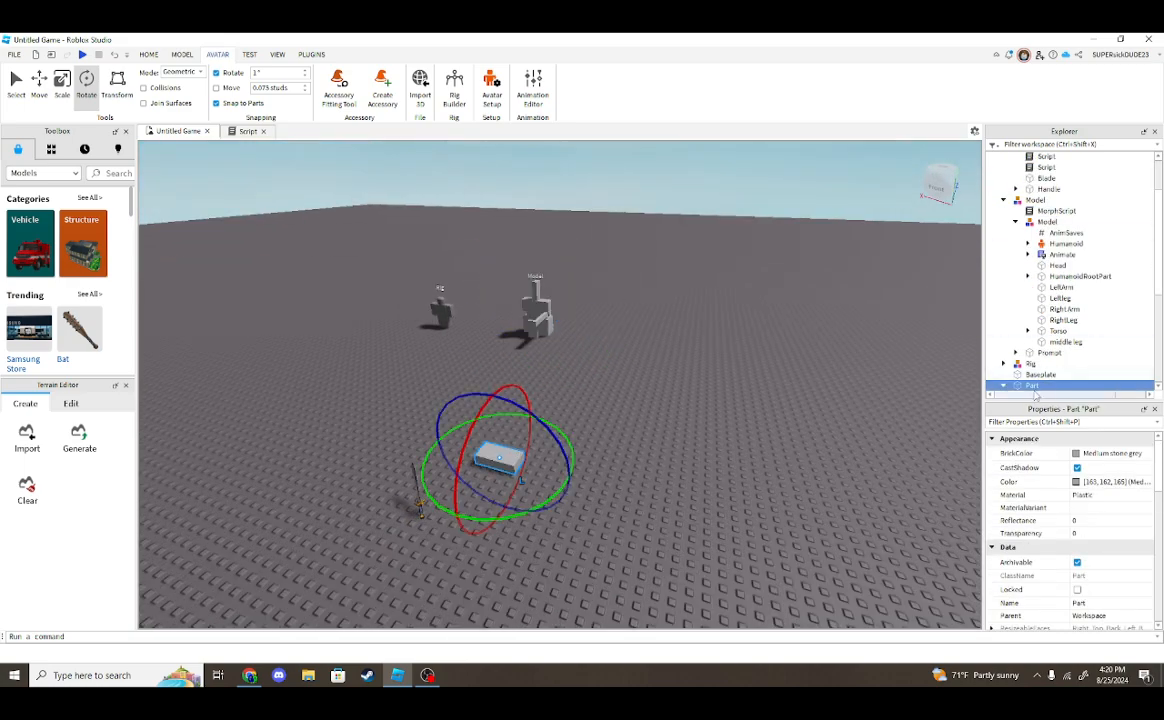
scroll(1030, 380, "down", 1)
left_click_drag(1045, 365, 1045, 213)
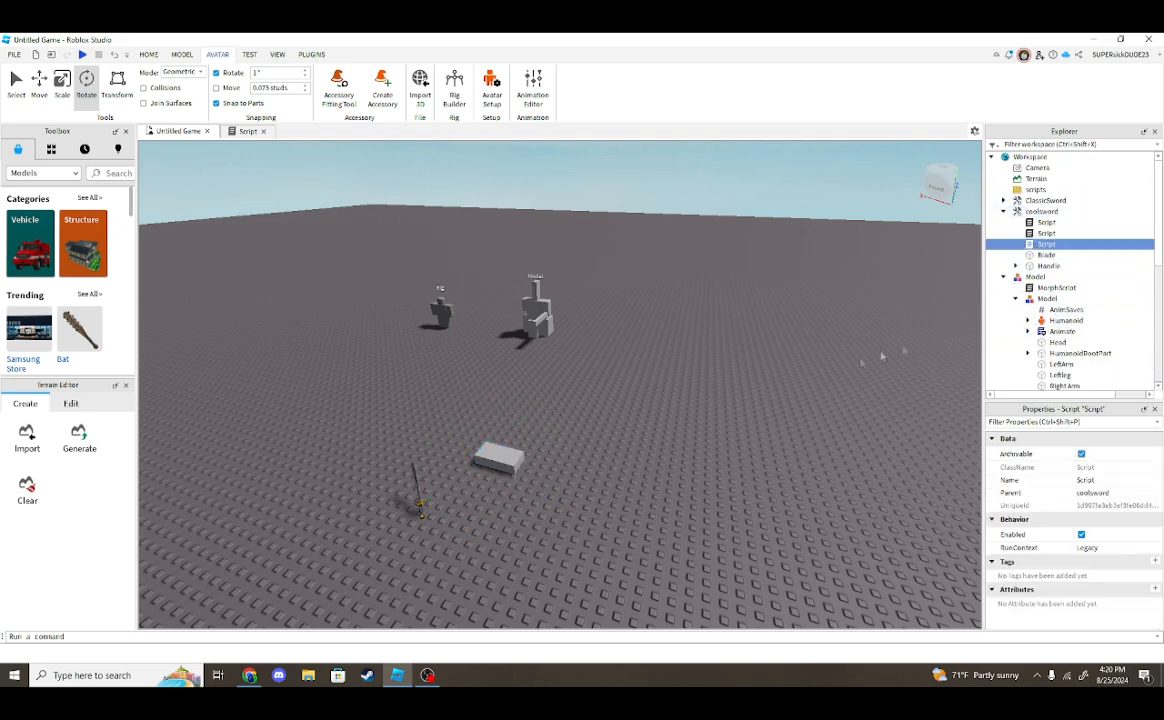
left_click(630, 313)
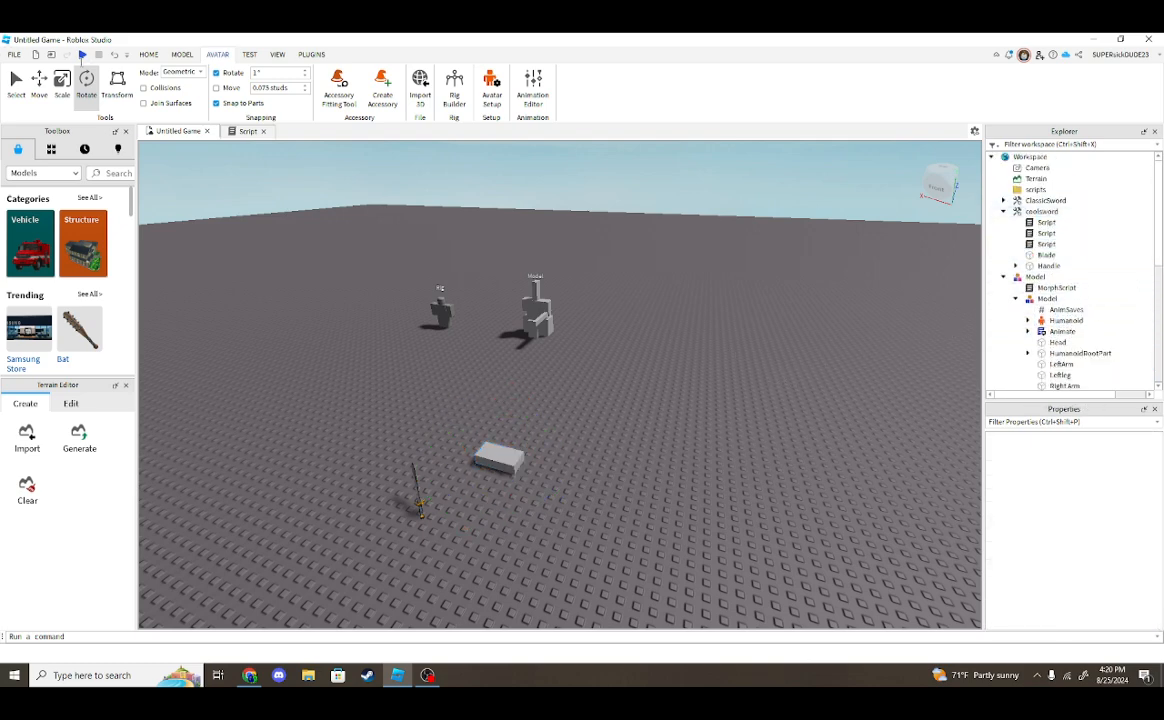
left_click(83, 54)
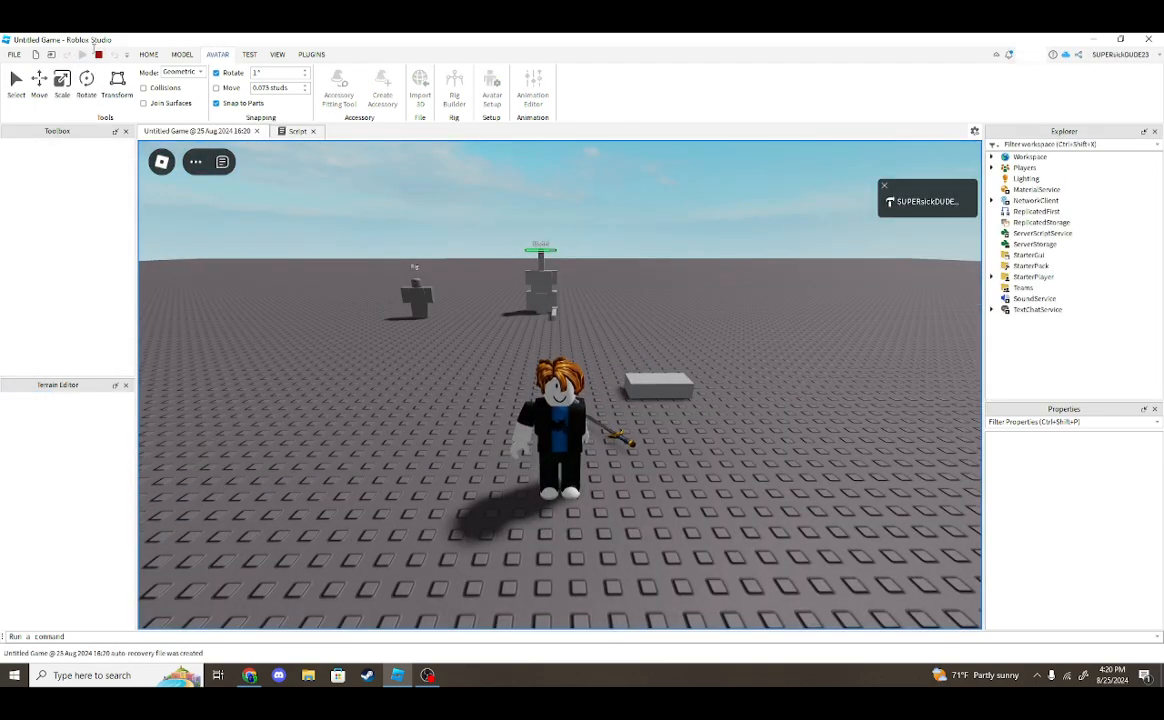
left_click(98, 54)
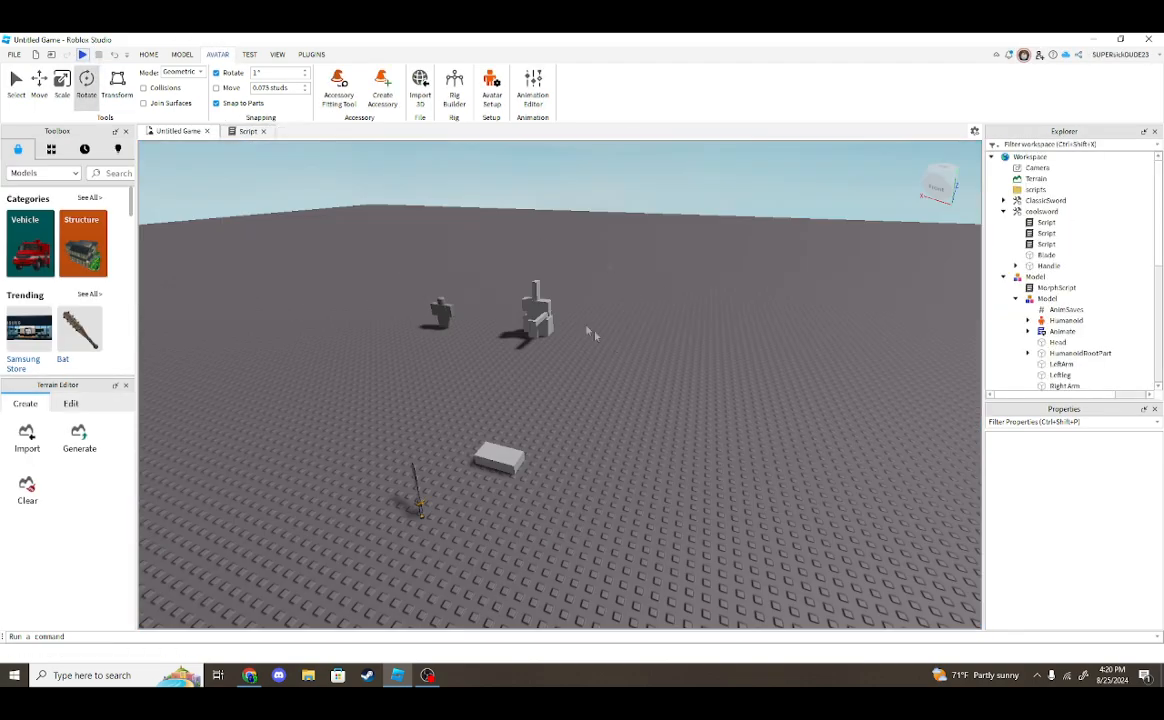
Move the coolsword tool from Workspace back into the inner character Model.
left_click(1041, 211)
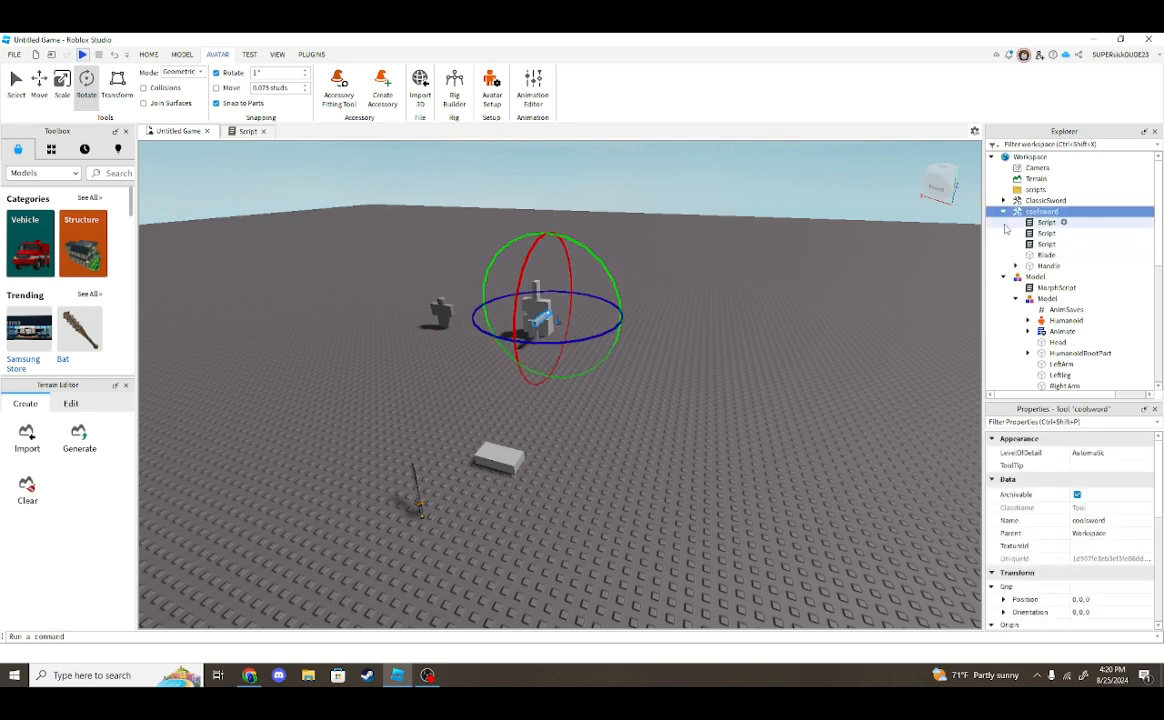
left_click_drag(1041, 213, 1051, 270)
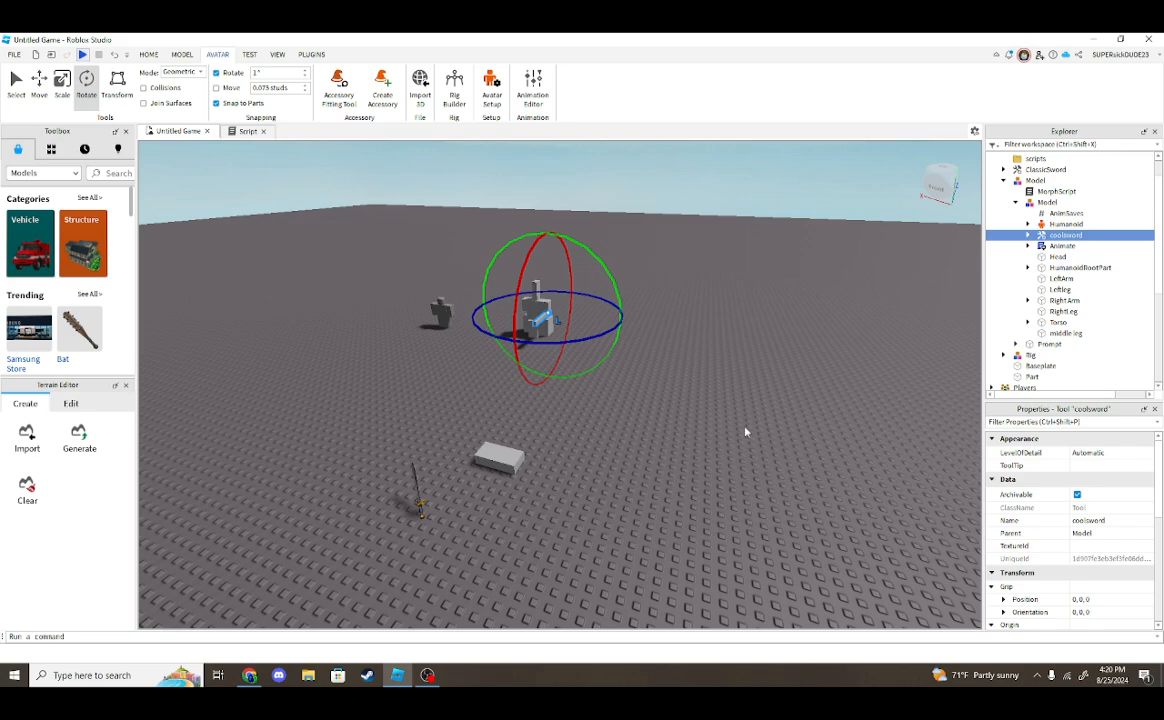
left_click(746, 428)
Start a playtest, walk to the custom model and use its prompt to change into that character.
left_click(83, 55)
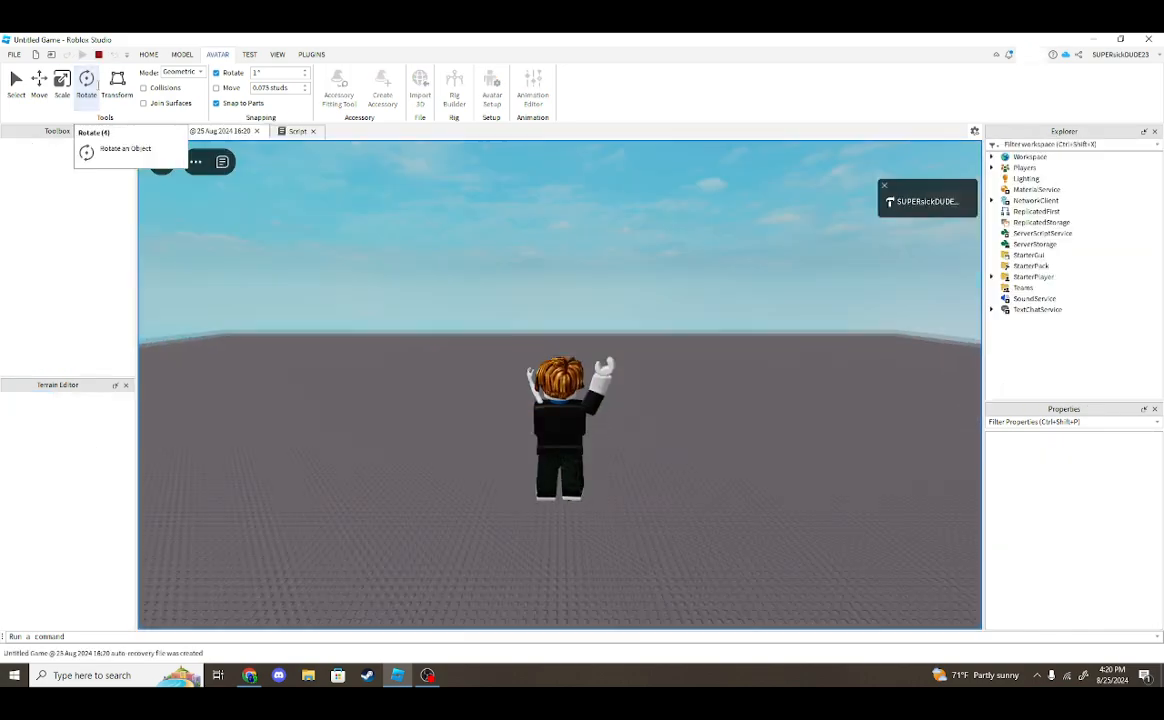
right_click_drag(886, 425, 886, 425)
key("w")
key("w")
key("e")
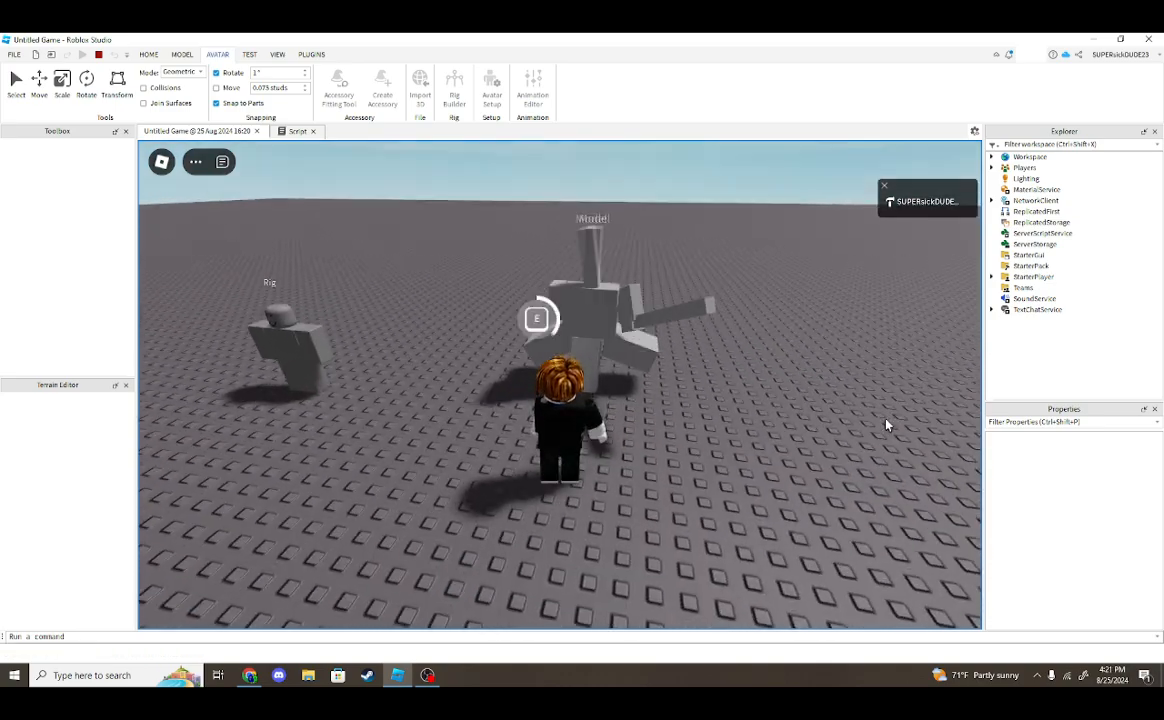
right_click_drag(803, 447, 799, 449)
Turn on shift lock, approach the Rig and swing the coolsword at it to test the attack animation and damage.
key("w")
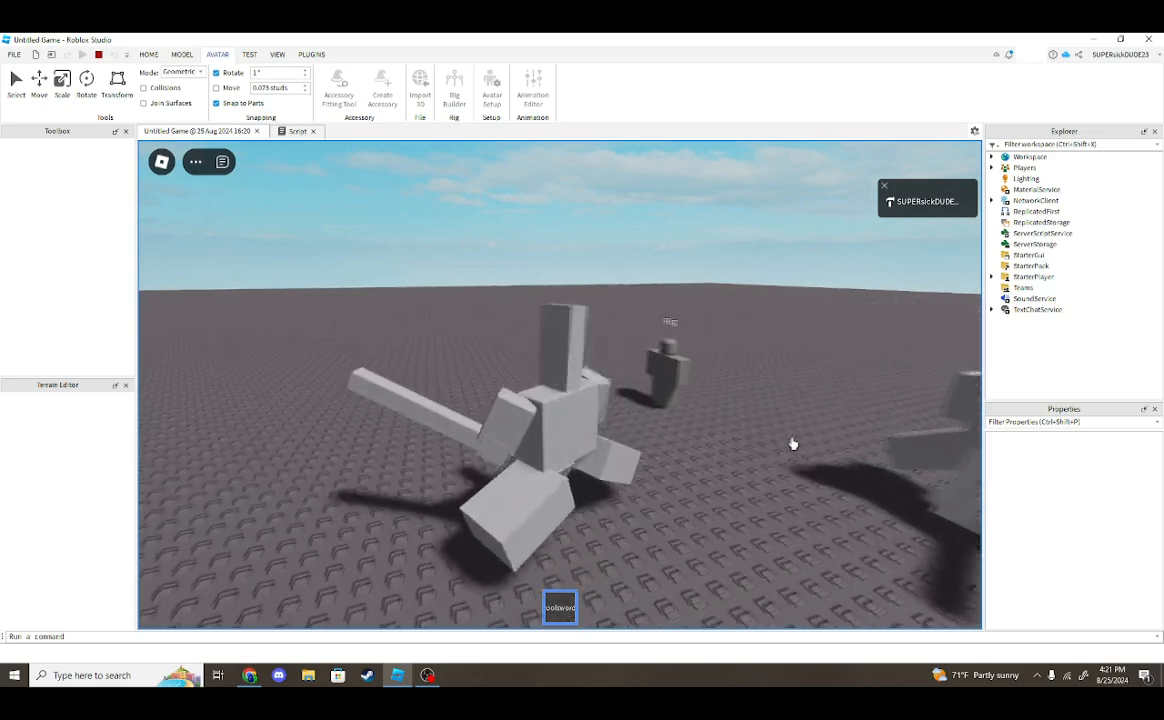
key("shift")
key("w")
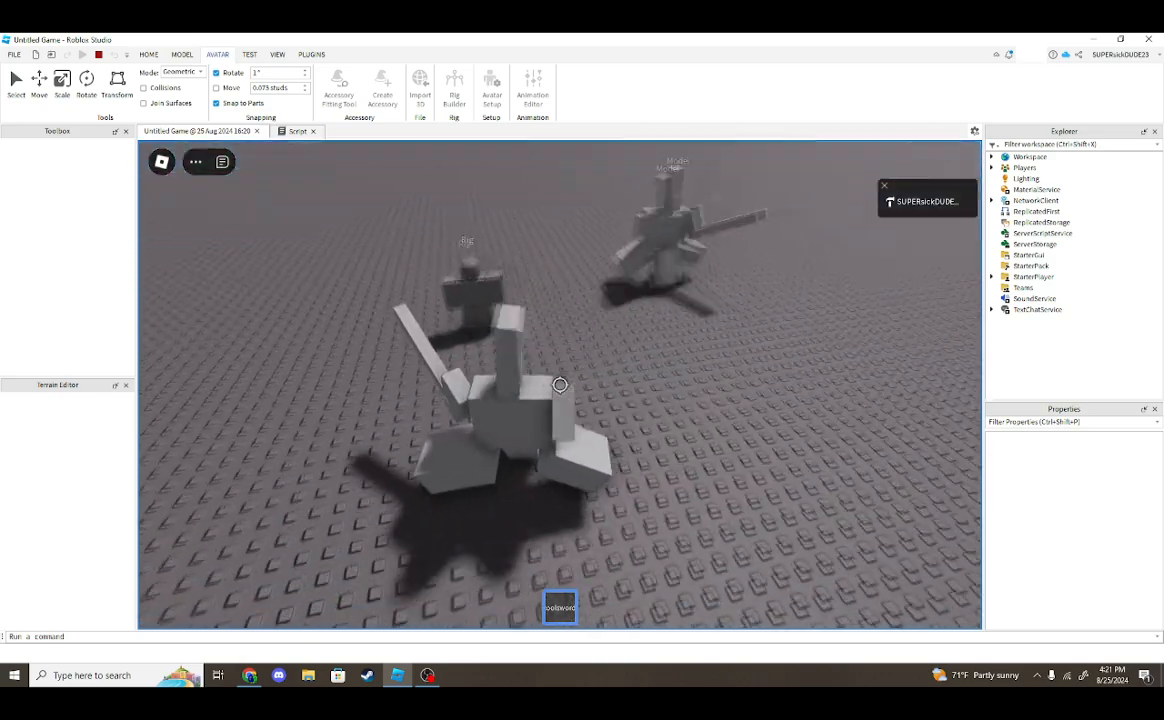
left_click(560, 385)
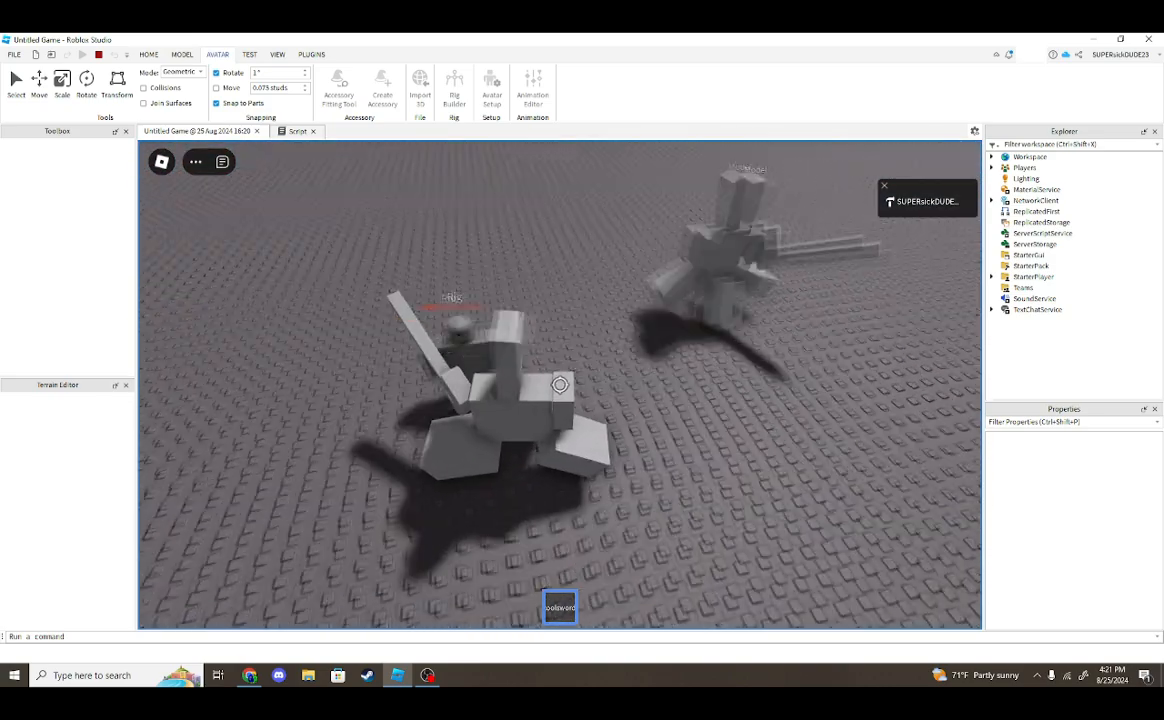
left_click(560, 385)
key("w")
Unequip and re-equip the coolsword, approach the standing Model and strike it with the sword.
key("1")
key("1")
key("w")
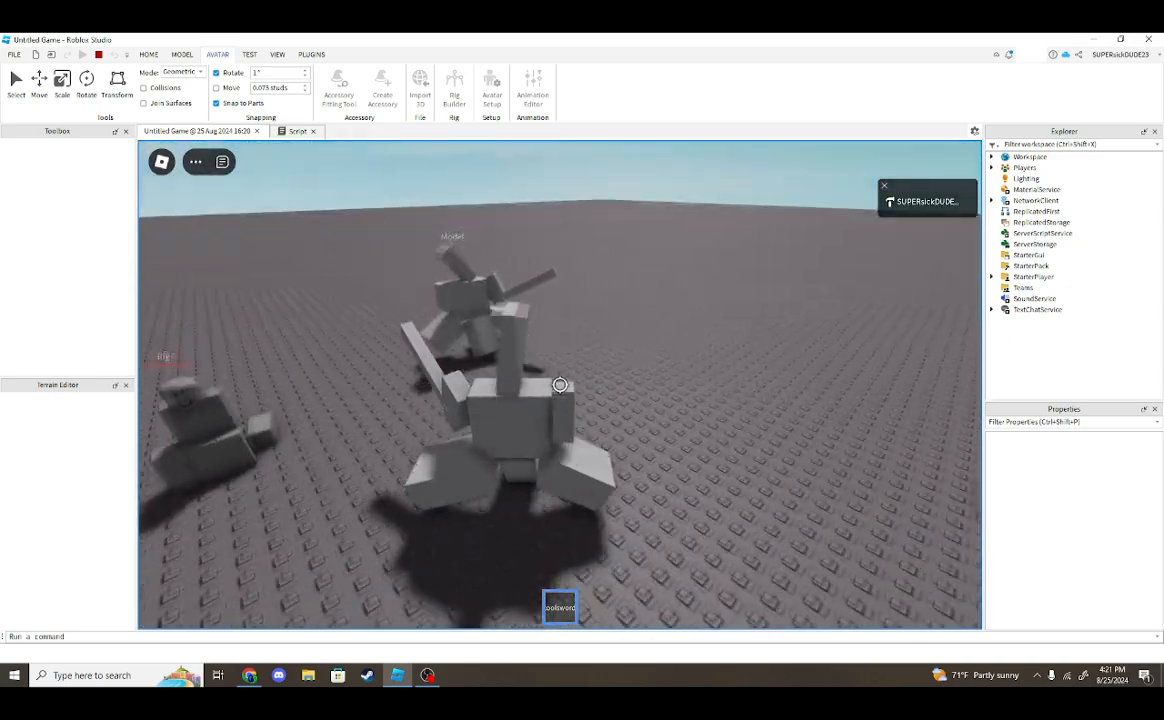
left_click(560, 385)
left_click(560, 385)
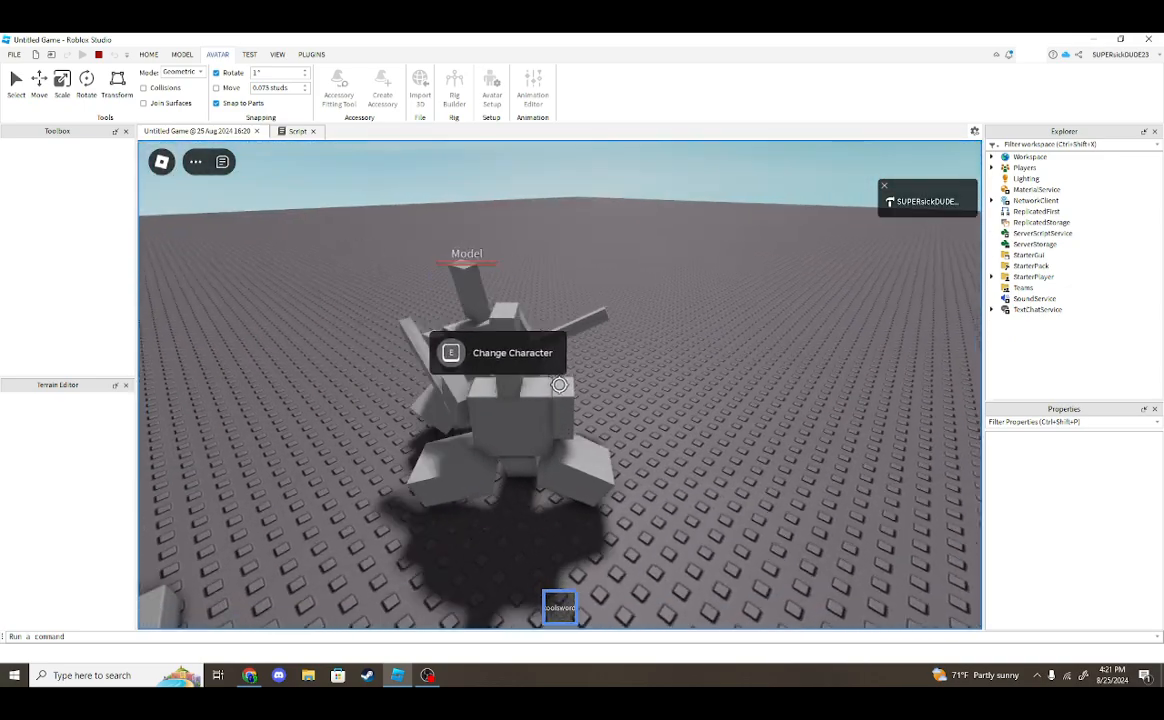
Walk around while repeatedly equipping and unequipping the coolsword to check its idle animation.
key("w")
key("1")
key("1")
key("w")
key("1")
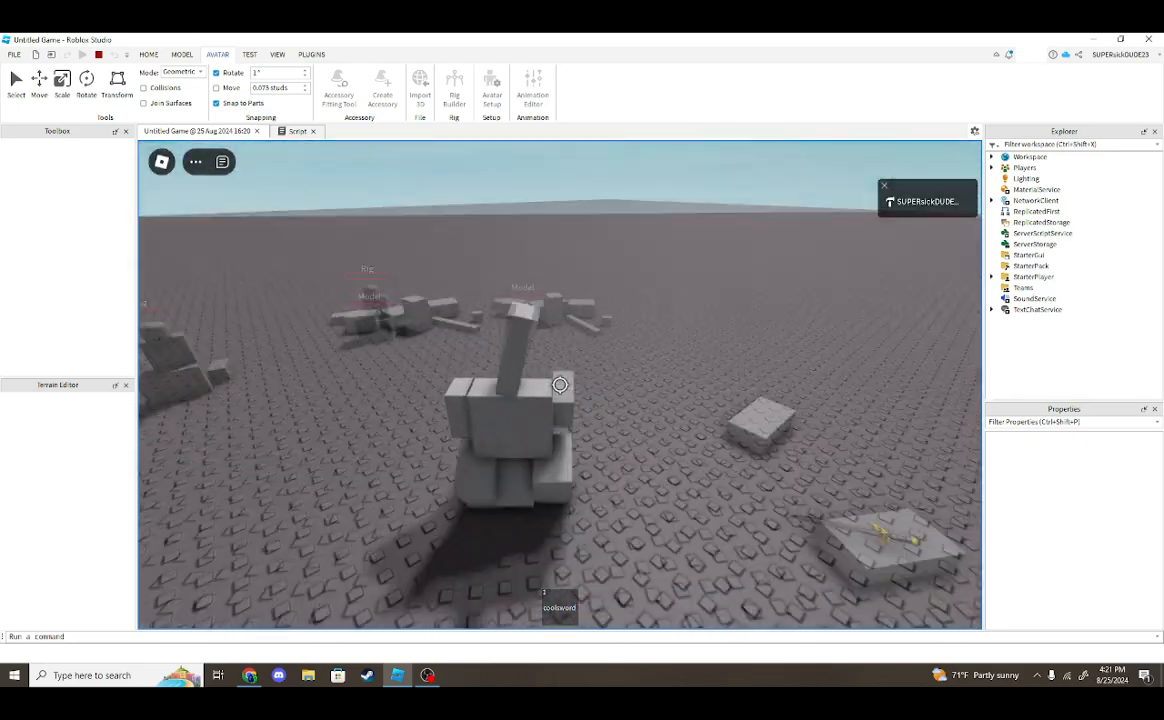
key("1")
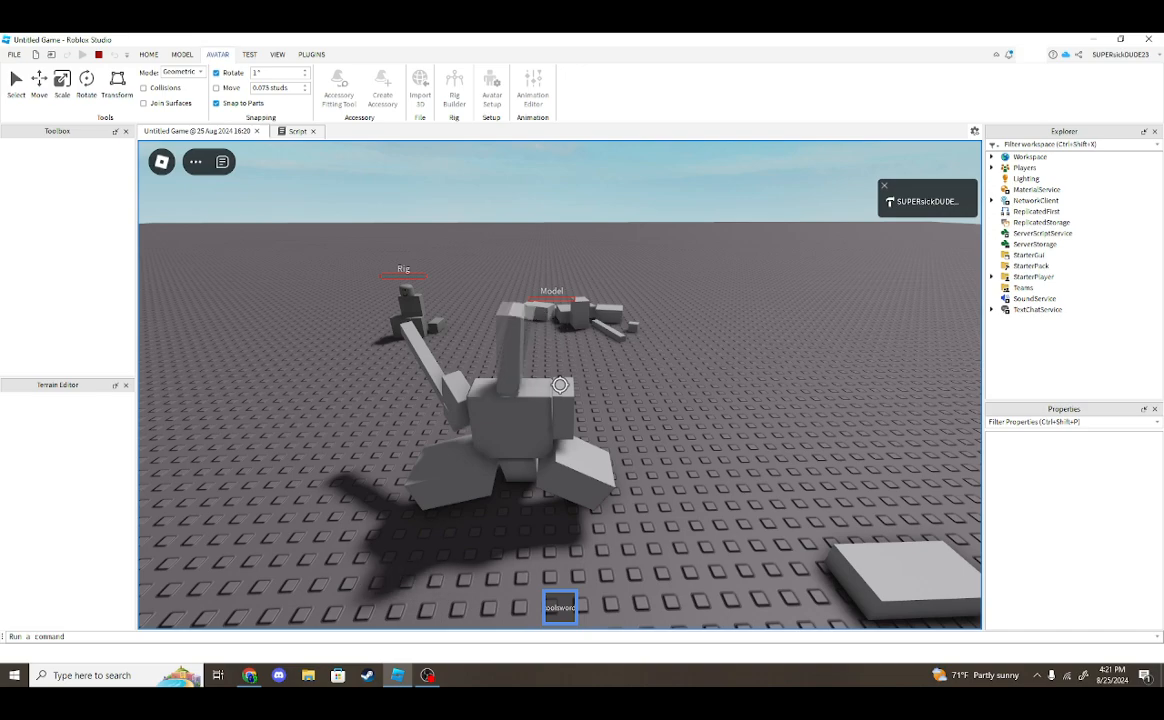
key("w")
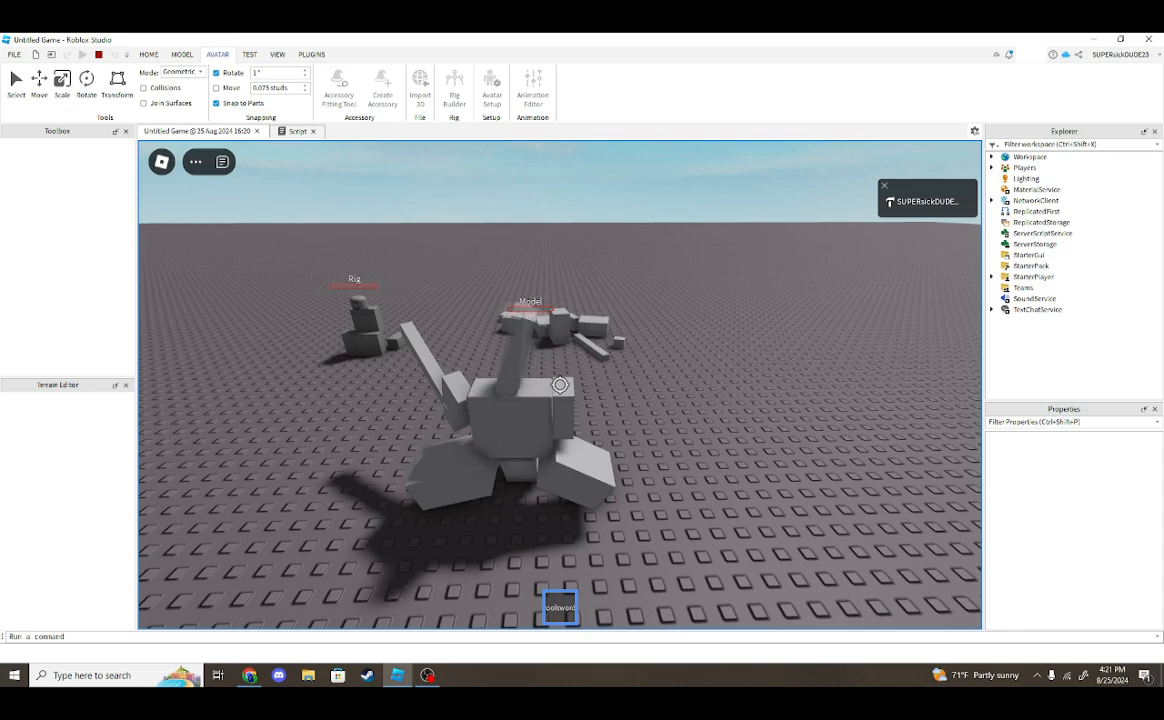
key("1")
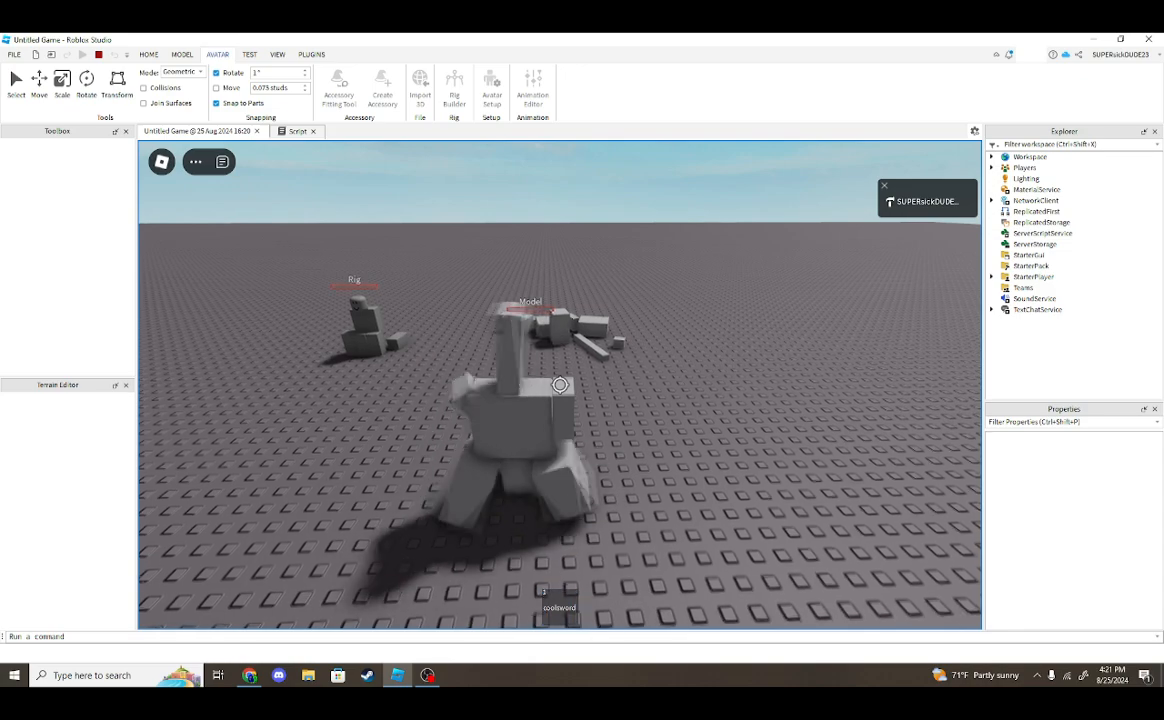